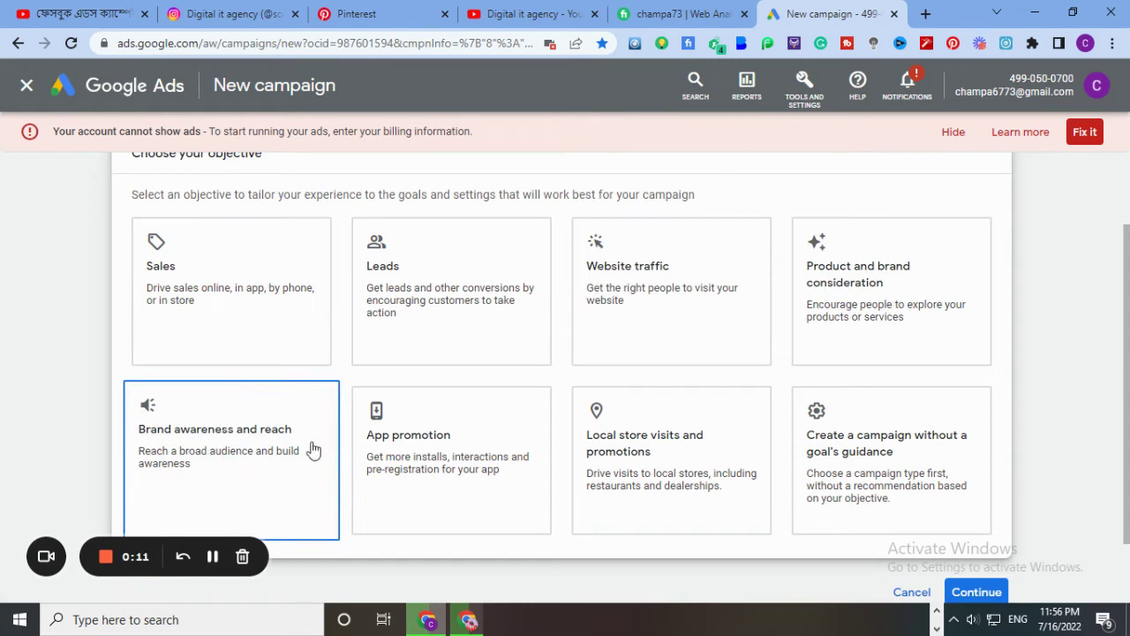
- Choose to create a campaign without a goal's guidance and select Video as the campaign type
click(420, 450)
click(609, 454)
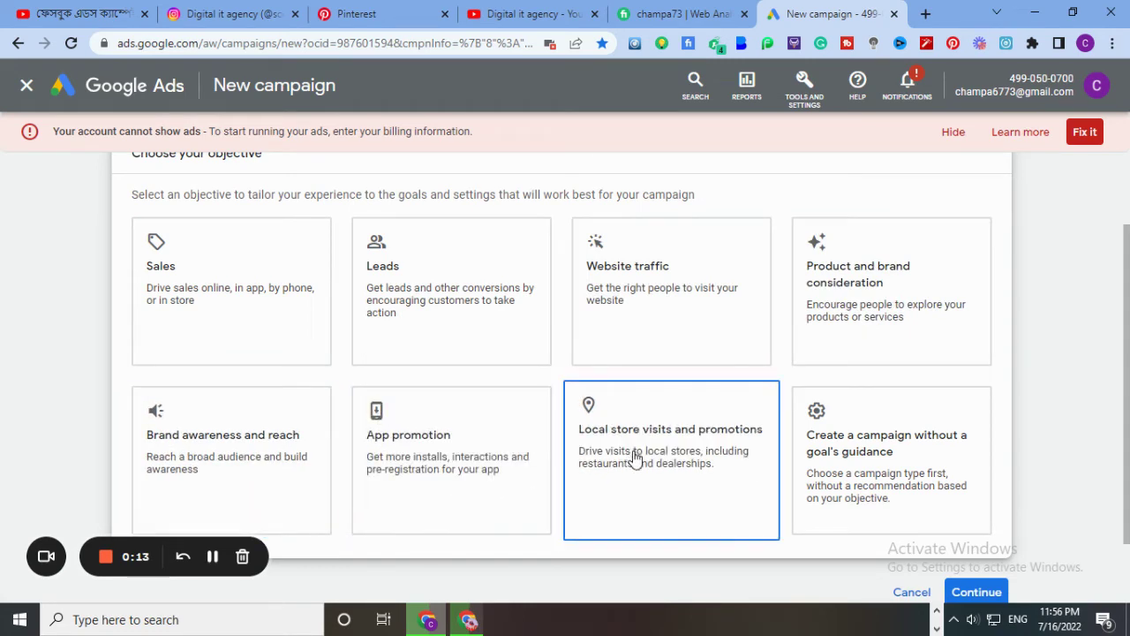
click(851, 454)
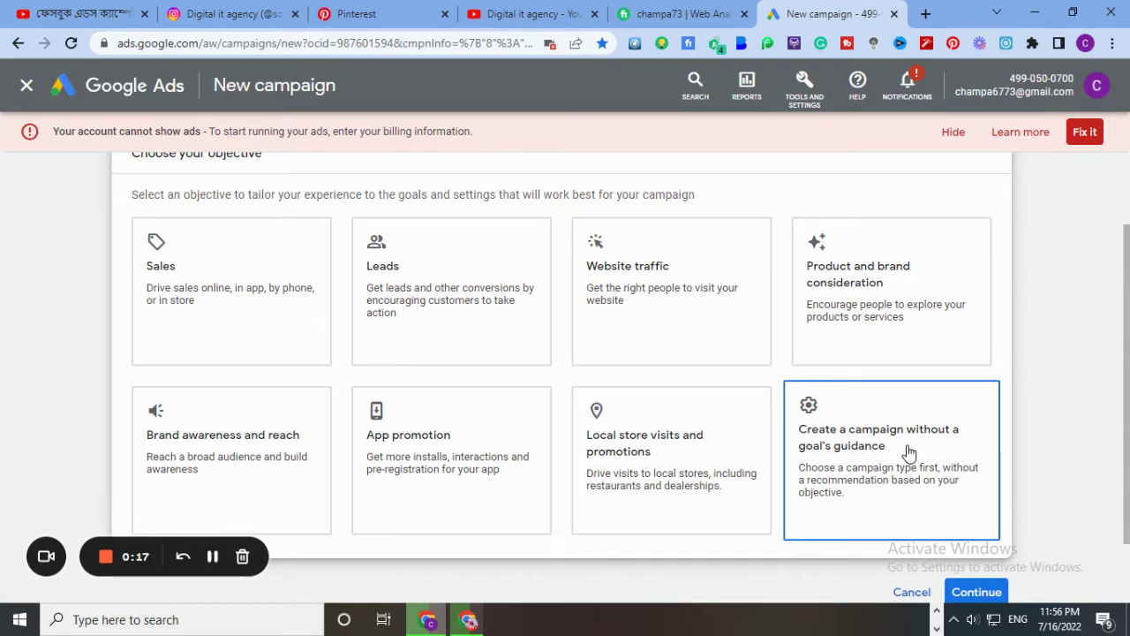
scroll(910, 452, down, 5)
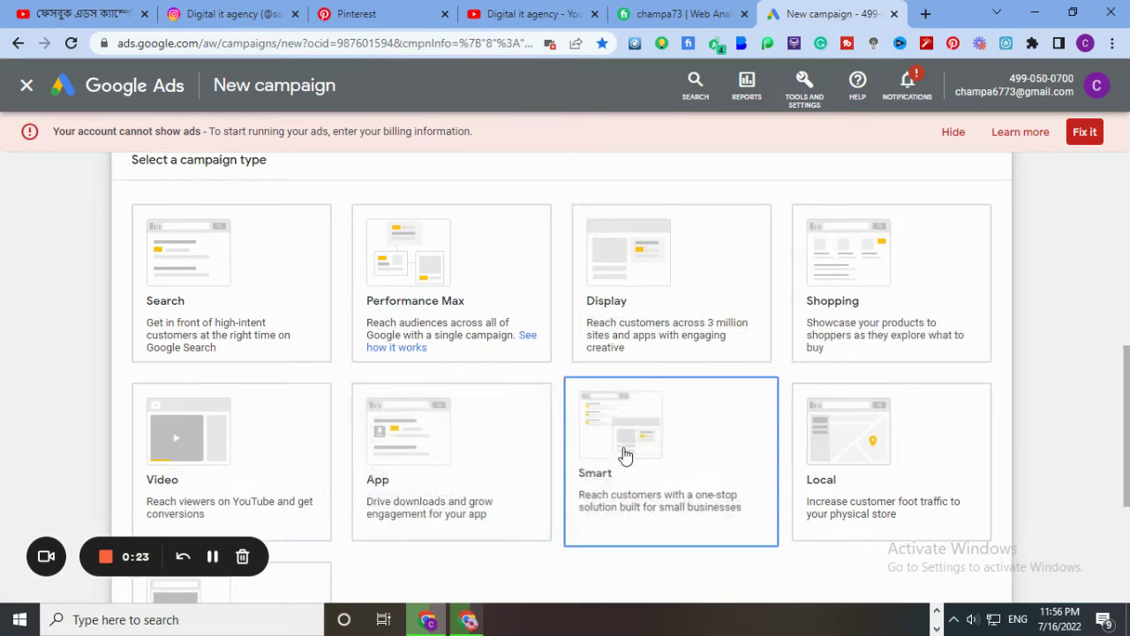
click(227, 477)
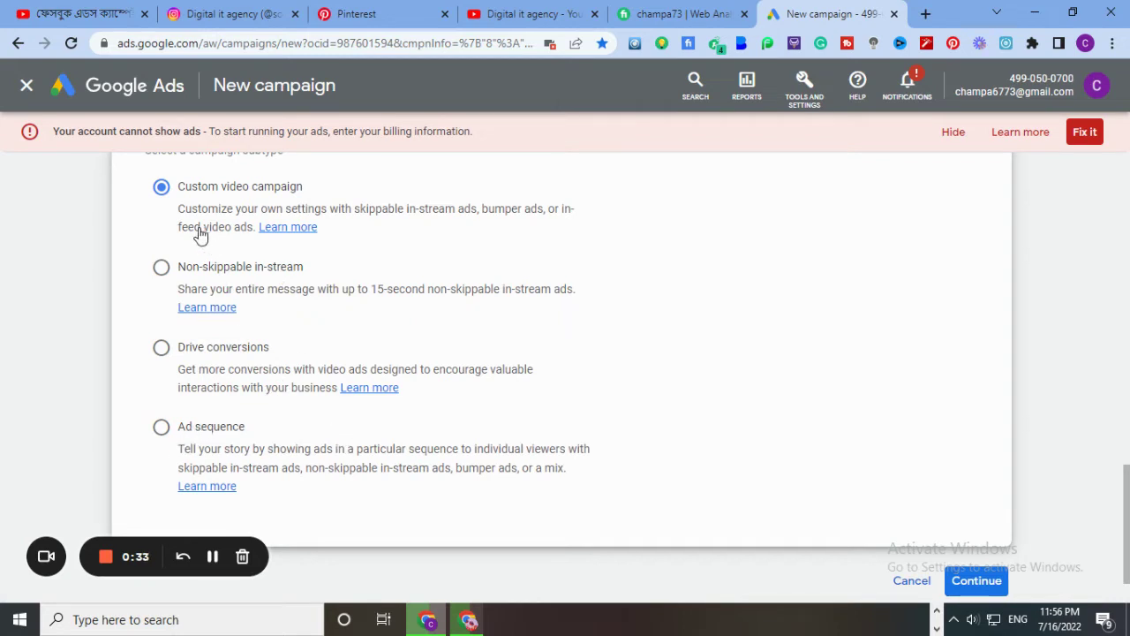
- Select Custom video campaign as the campaign subtype and continue to the campaign settings
click(161, 267)
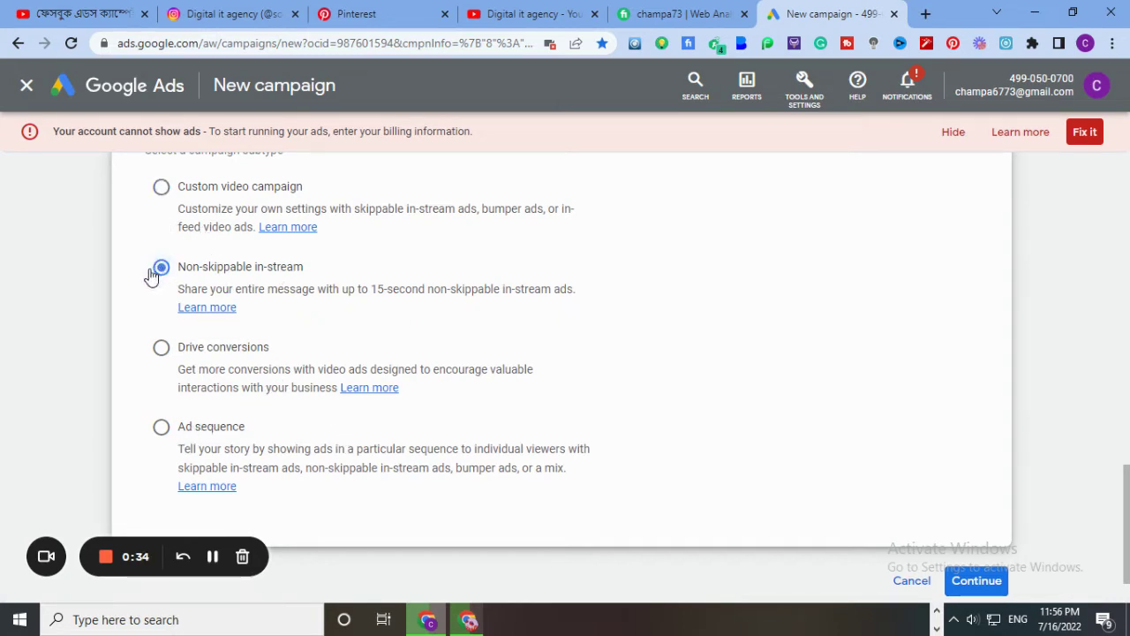
click(161, 186)
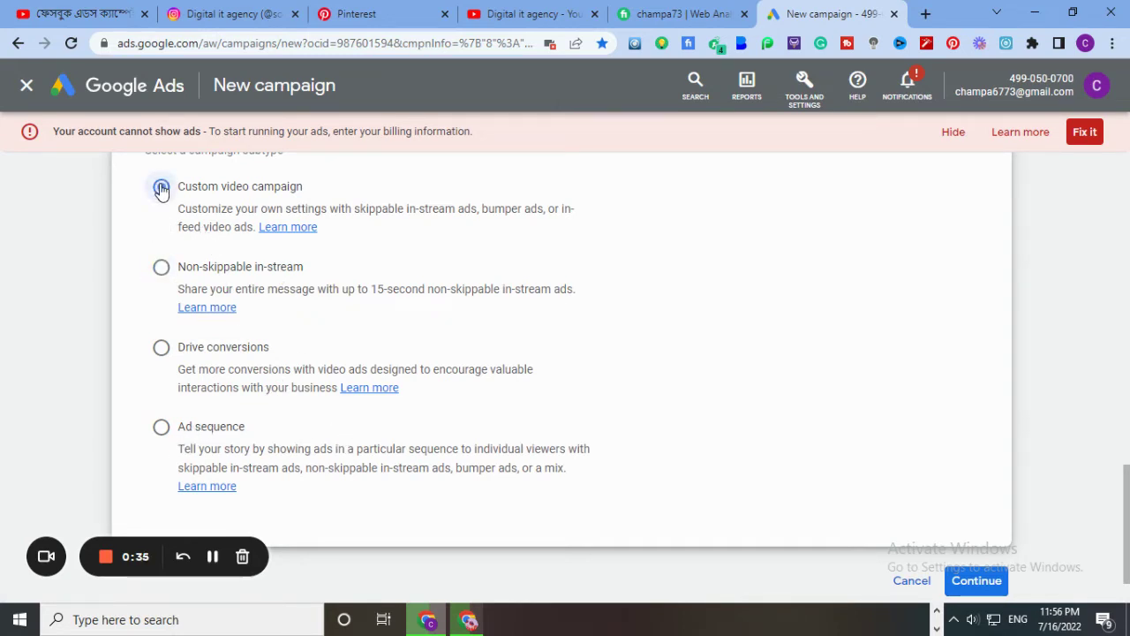
click(976, 580)
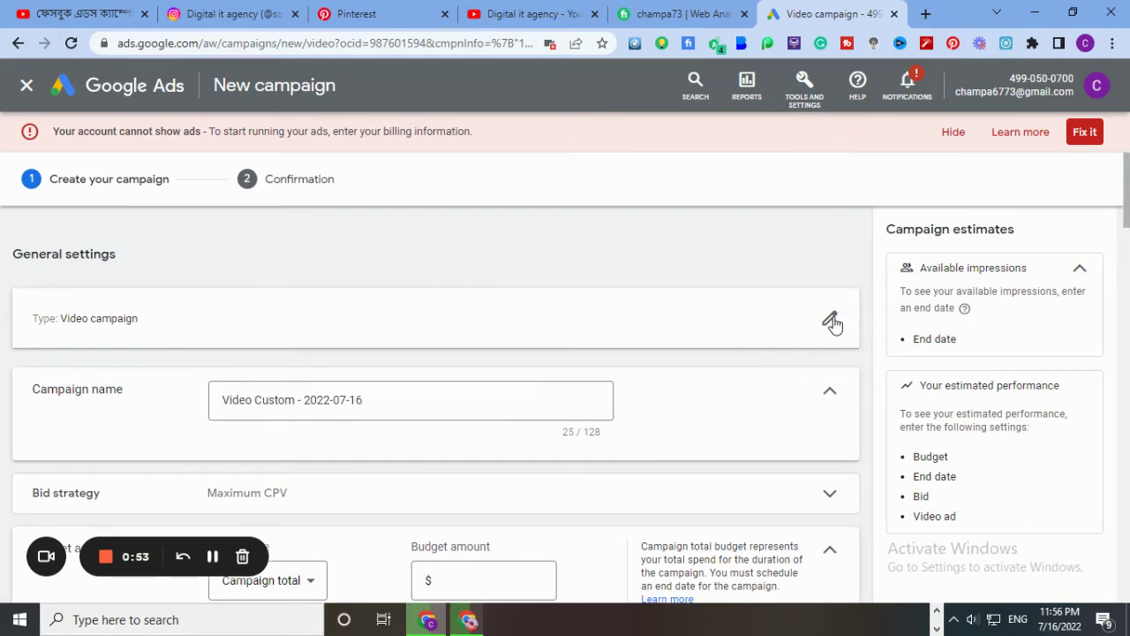
- Replace the default campaign name with "Abul Fashion 100$"
click(386, 403)
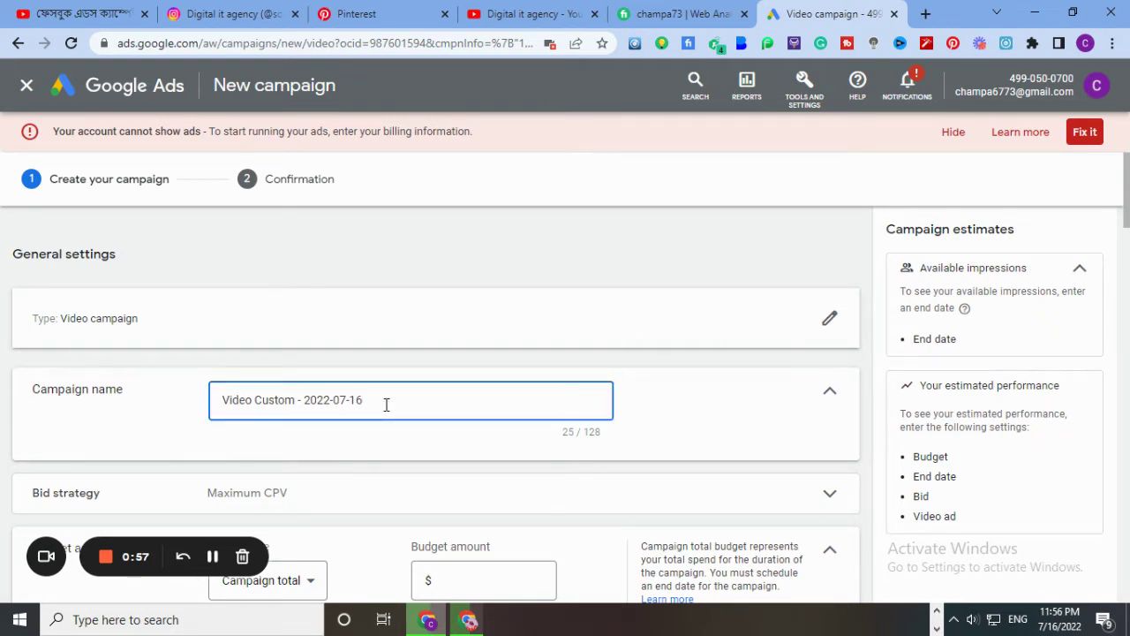
key(BackSpace)
key(BackSpace)
key(BackSpace)
key(BackSpace)
key(BackSpace)
key(BackSpace)
key(BackSpace)
key(BackSpace)
key(BackSpace)
key(BackSpace)
key(BackSpace)
key(BackSpace)
key(BackSpace)
key(BackSpace)
key(BackSpace)
key(BackSpace)
key(BackSpace)
key(BackSpace)
key(BackSpace)
key(BackSpace)
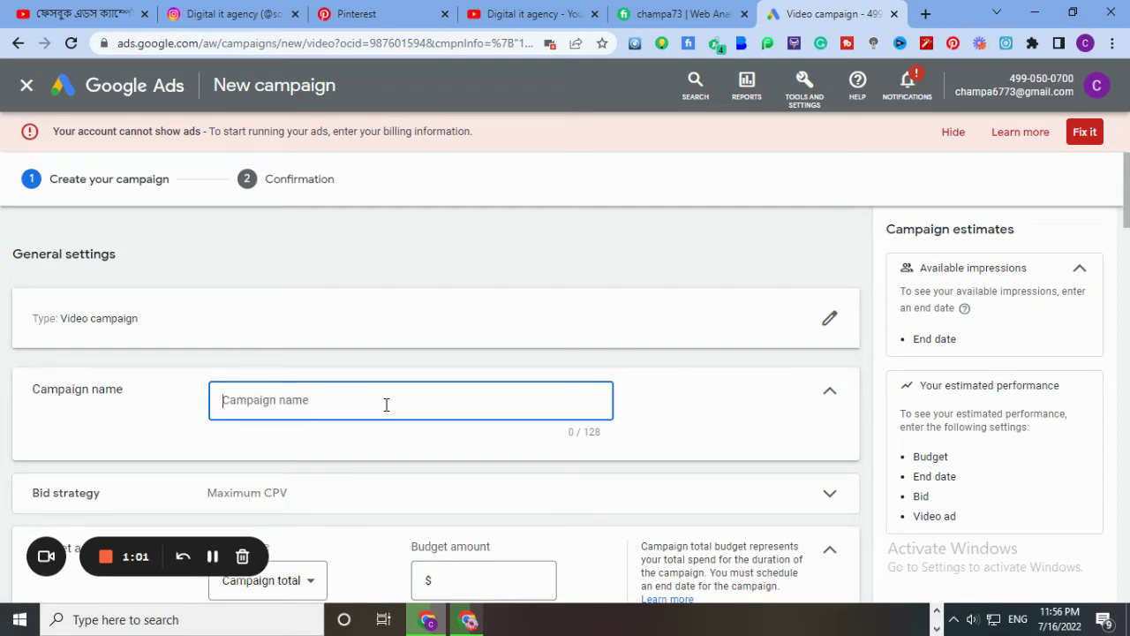
text(Fash)
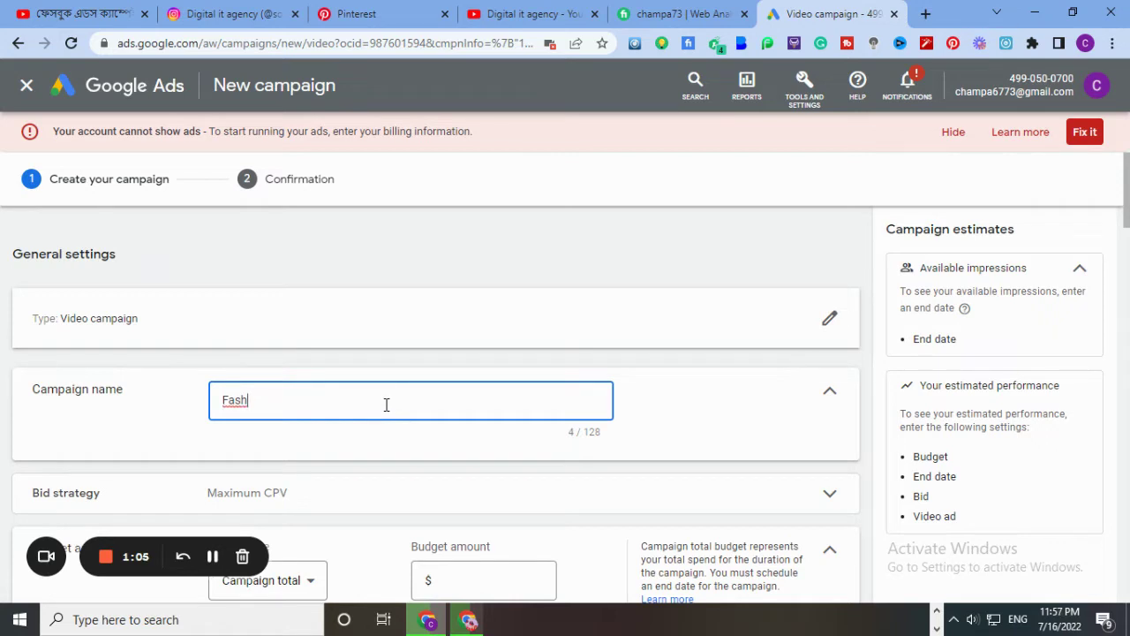
text(io)
text(n)
text(100)
text(A)
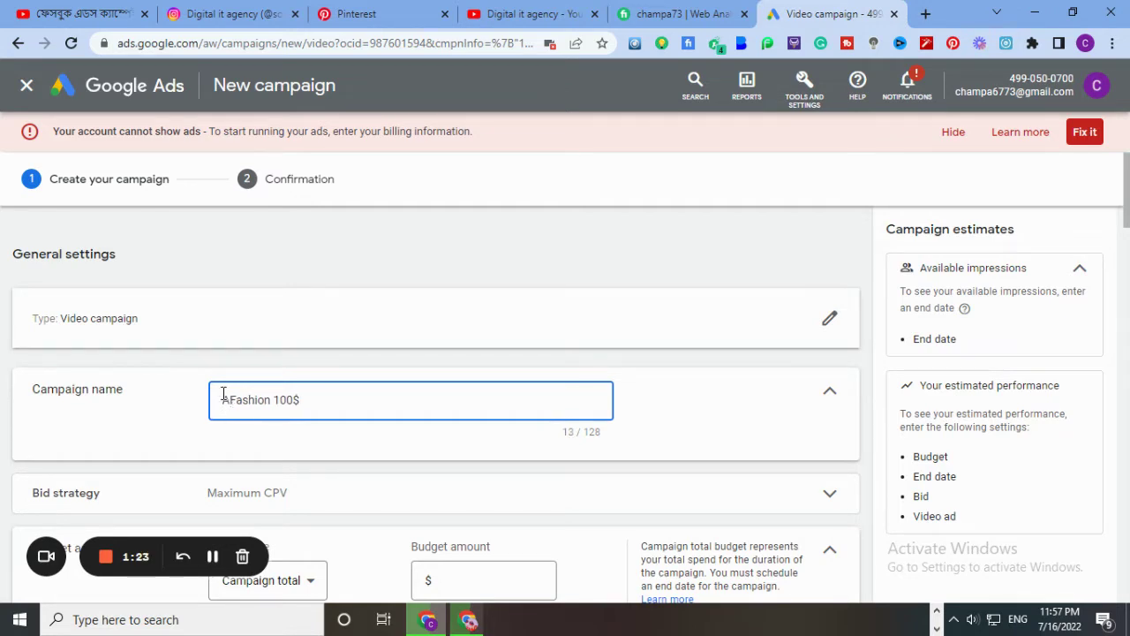
text(bul)
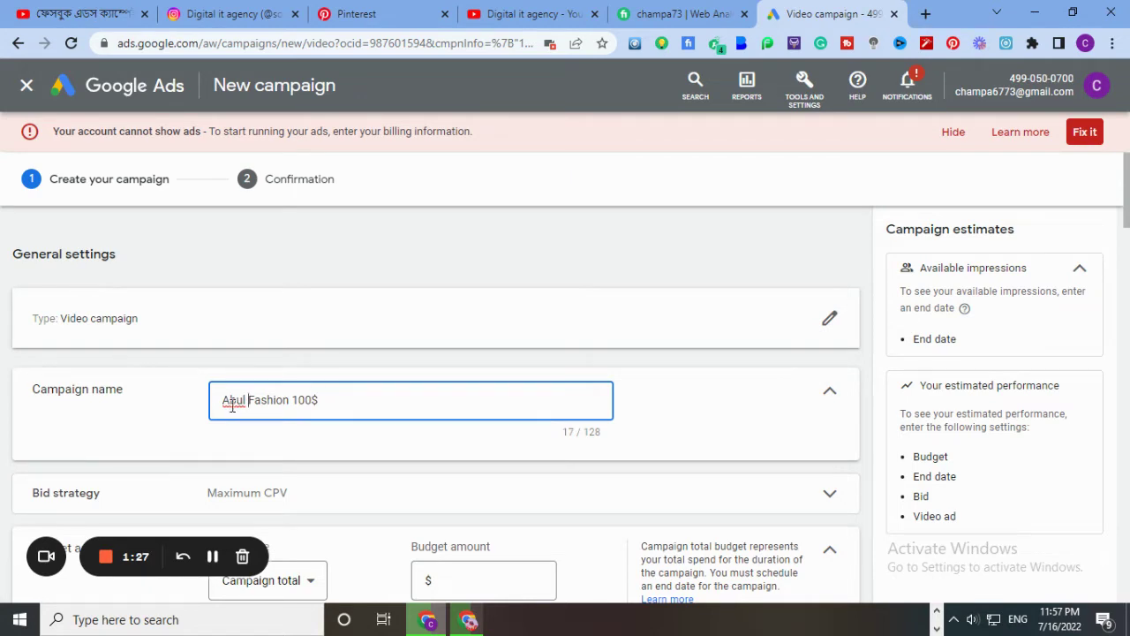
- Expand the bid strategy settings to review the selected bidding option
scroll(242, 337, down, 2)
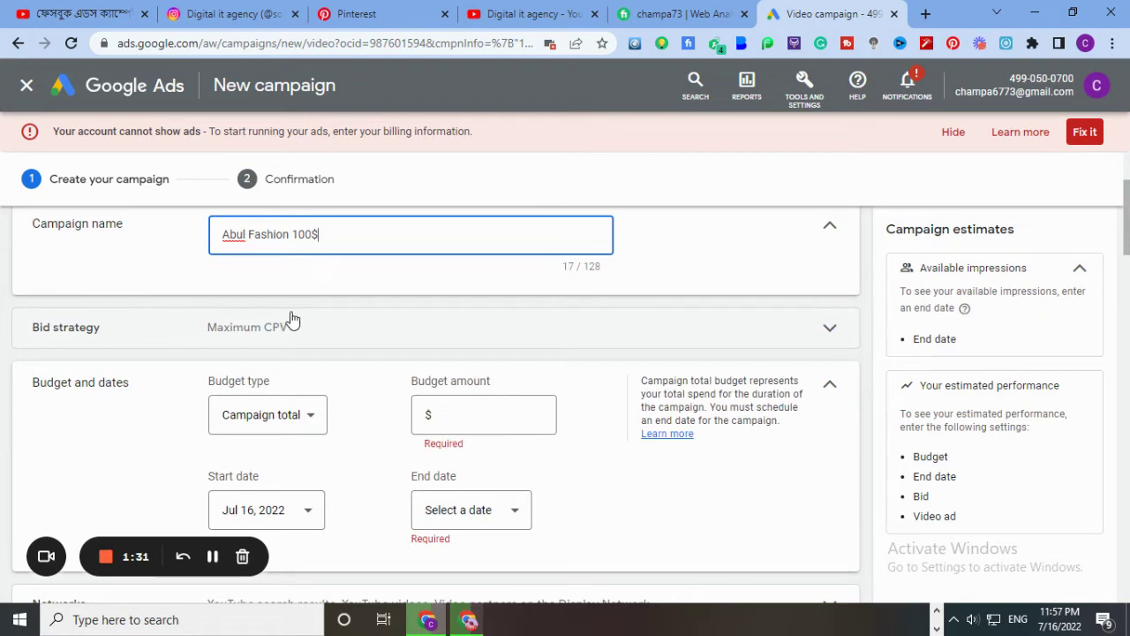
click(835, 329)
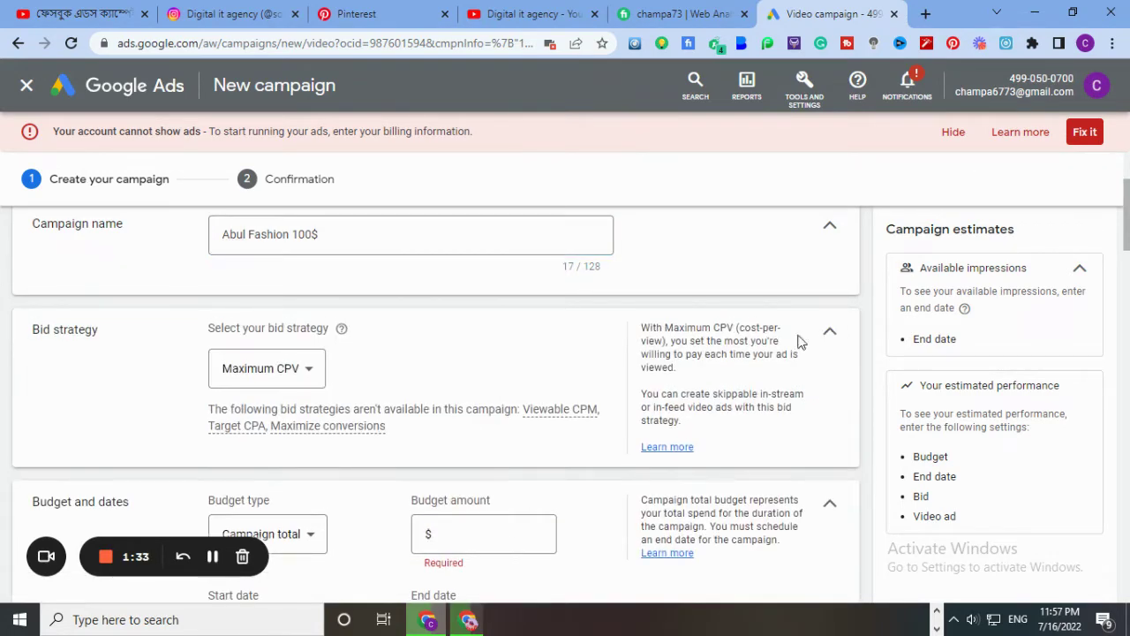
scroll(331, 411, down, 2)
scroll(313, 371, up, 2)
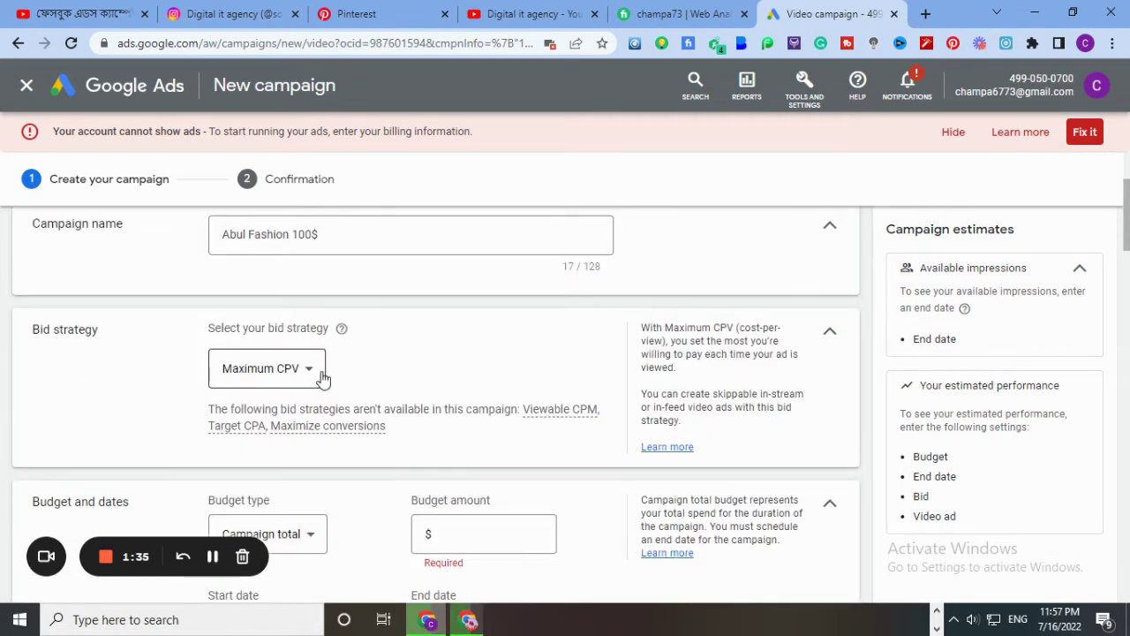
- Set a campaign total budget of $100 with an end date of Jul 30, 2022
scroll(371, 477, down, 2)
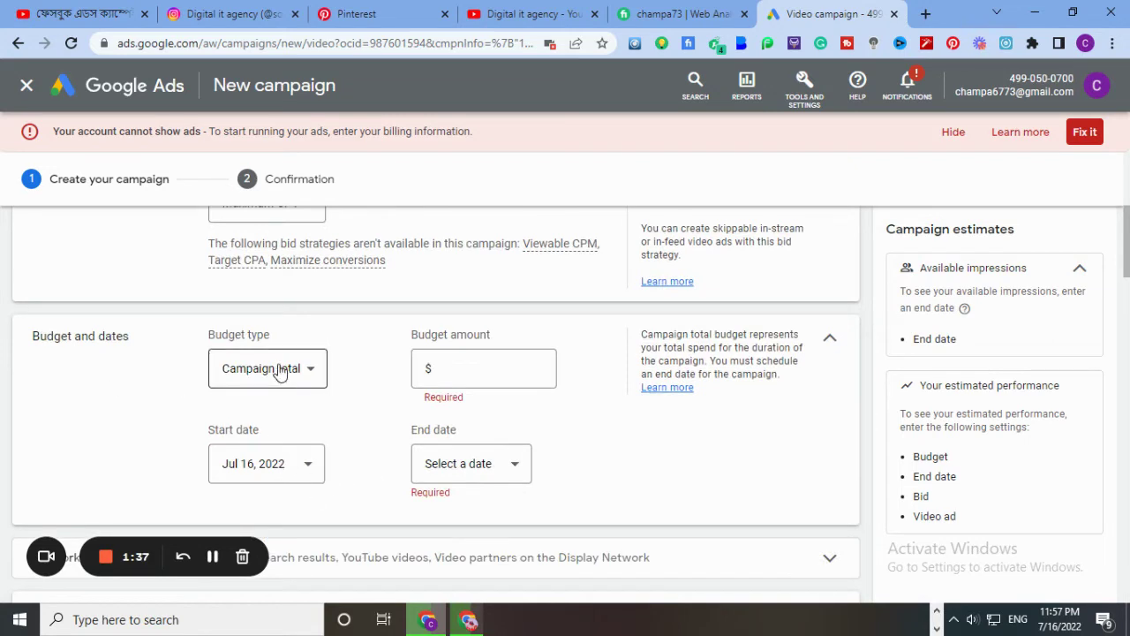
click(315, 375)
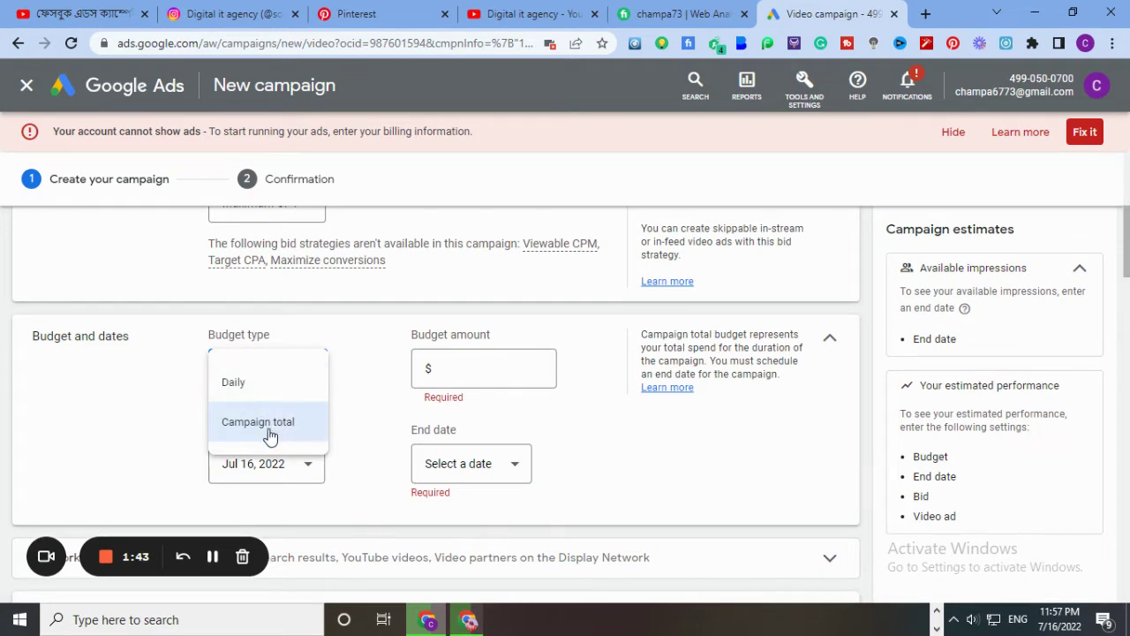
click(270, 431)
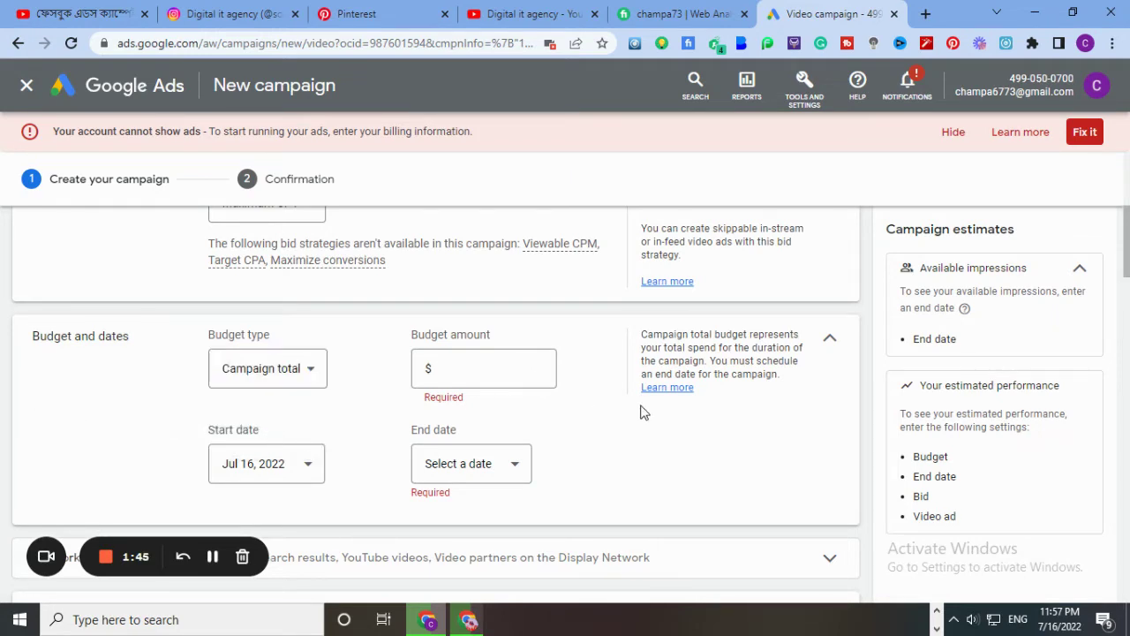
click(478, 370)
click(478, 369)
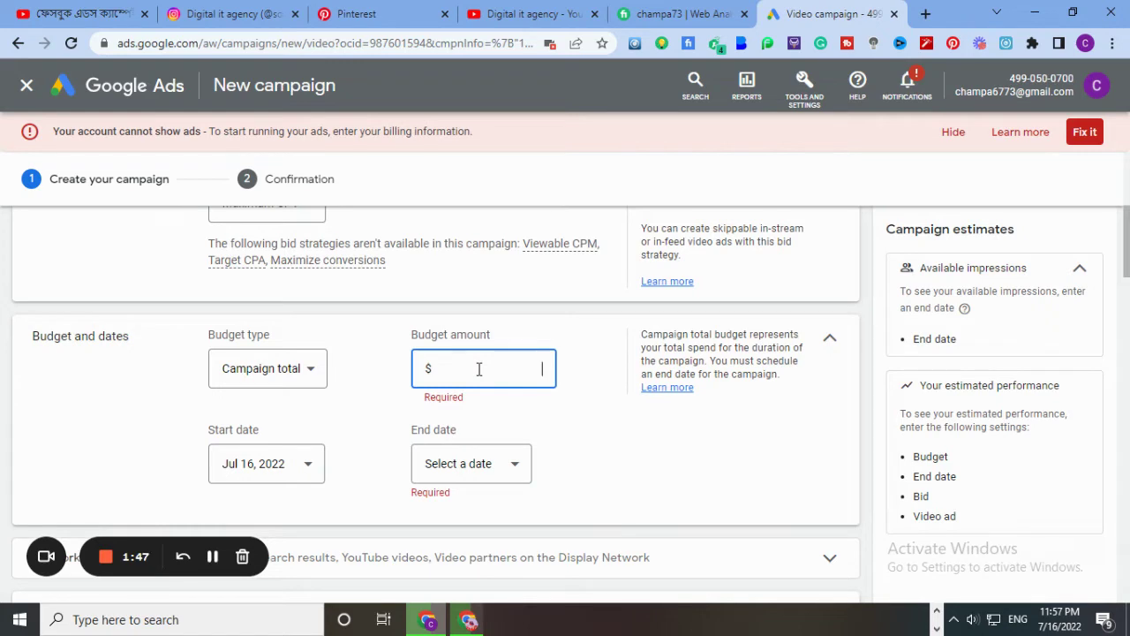
text(100)
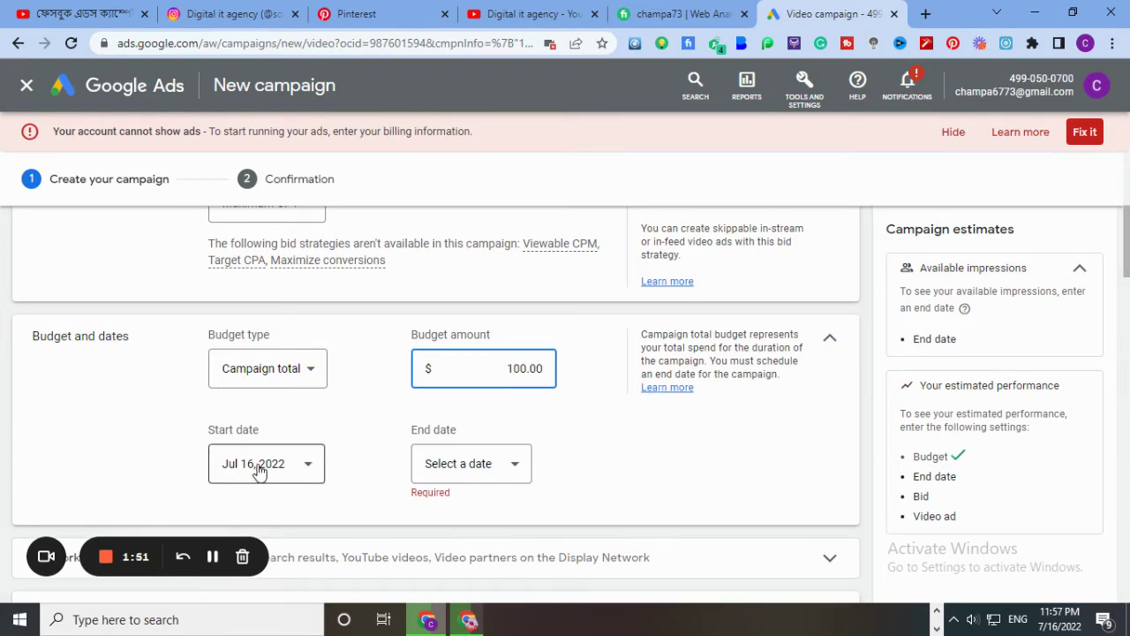
click(518, 469)
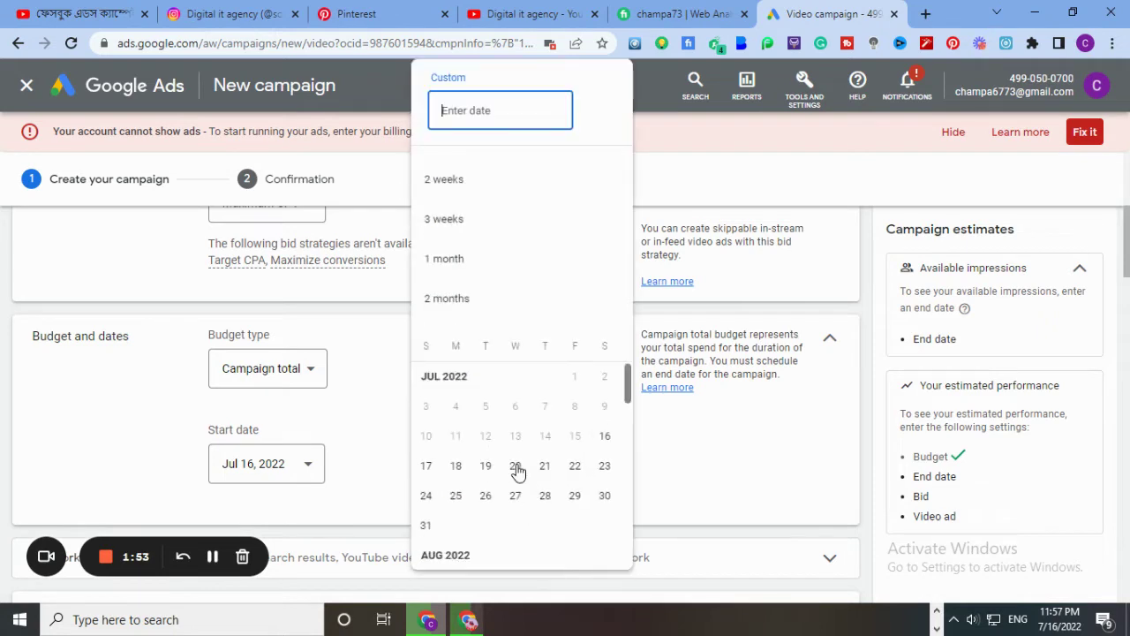
click(606, 496)
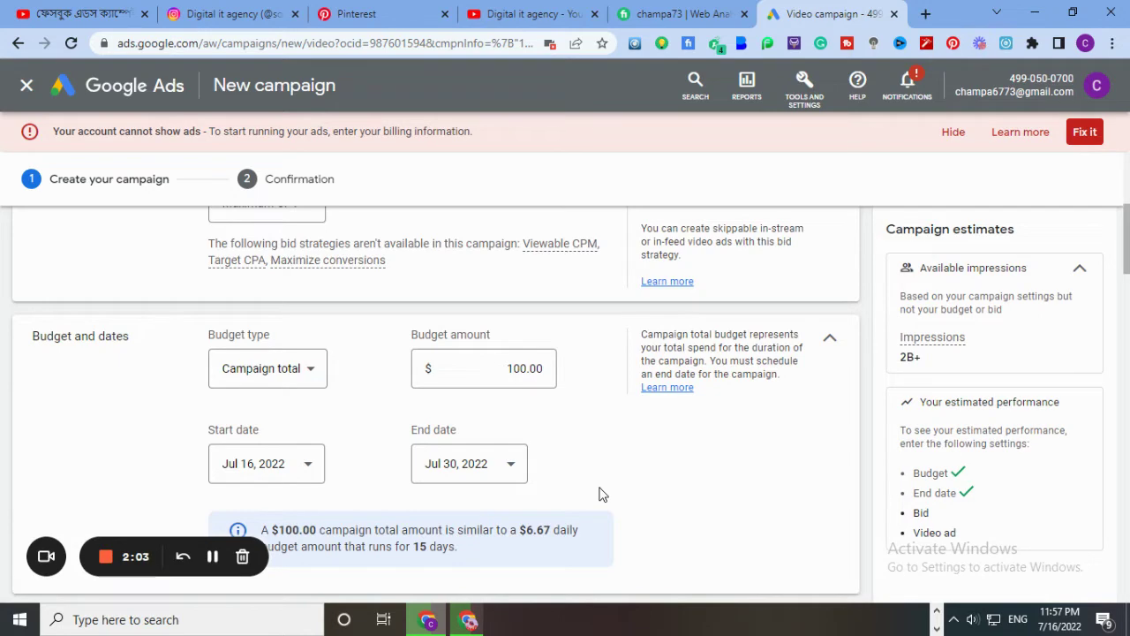
- Switch location targeting to another location and add the country United States as a target
scroll(606, 478, down, 2)
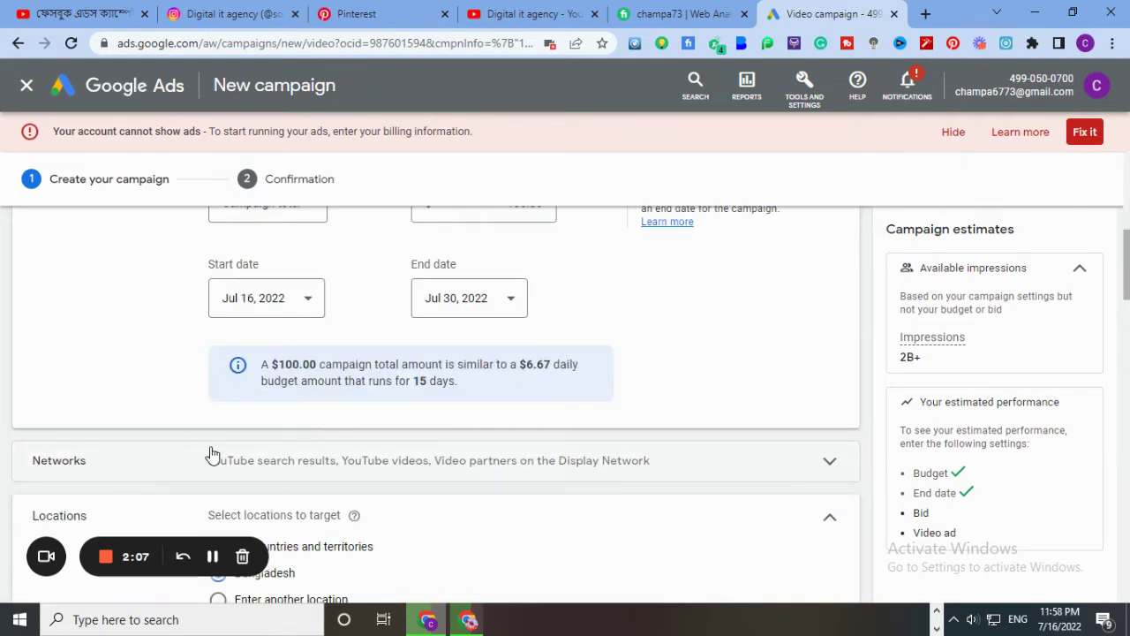
scroll(212, 448, down, 1)
scroll(265, 436, up, 2)
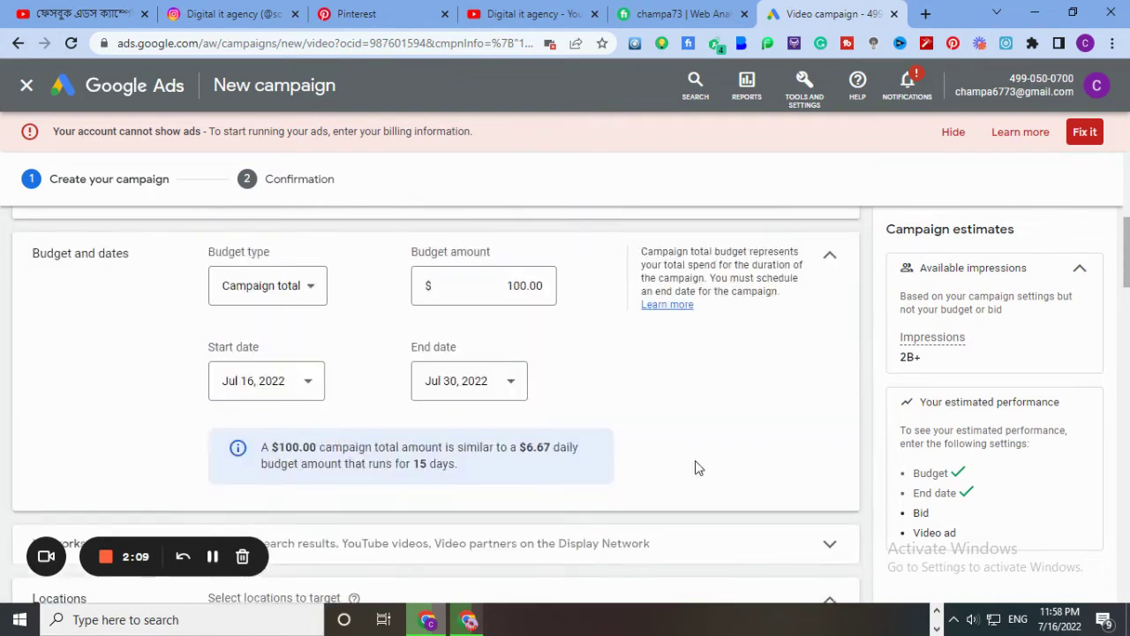
scroll(530, 451, down, 3)
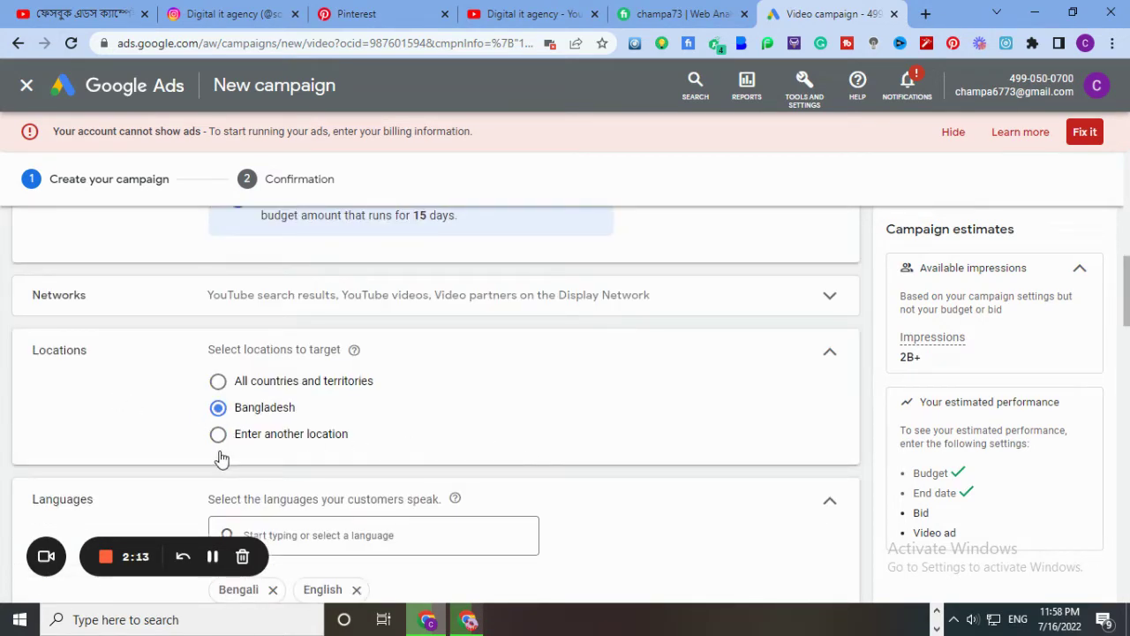
scroll(221, 452, down, 2)
scroll(272, 329, up, 1)
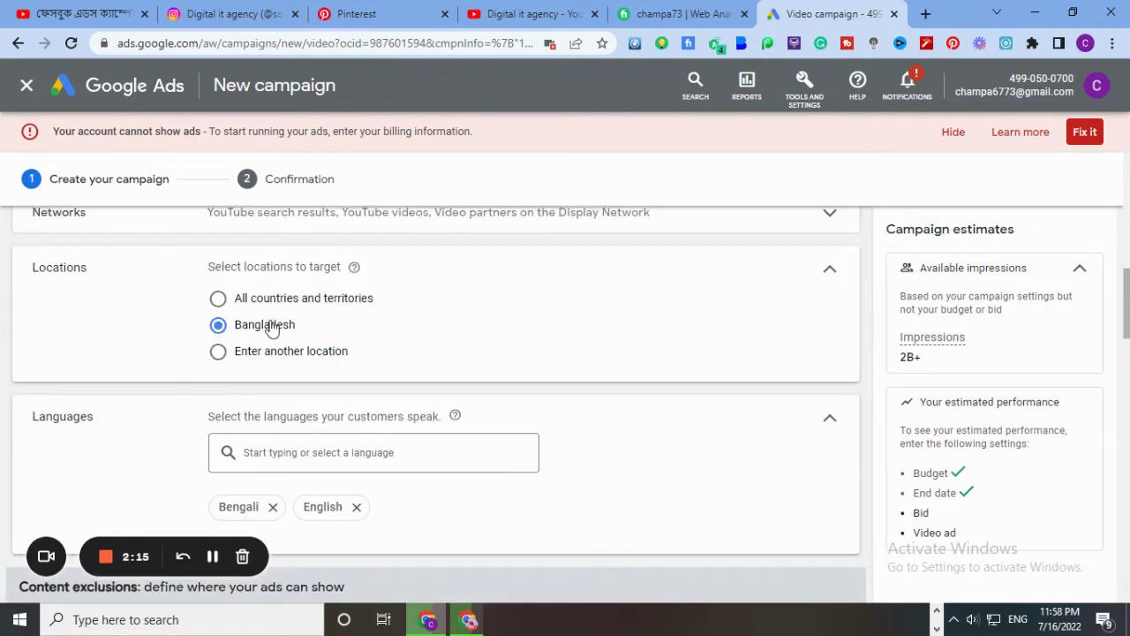
click(218, 352)
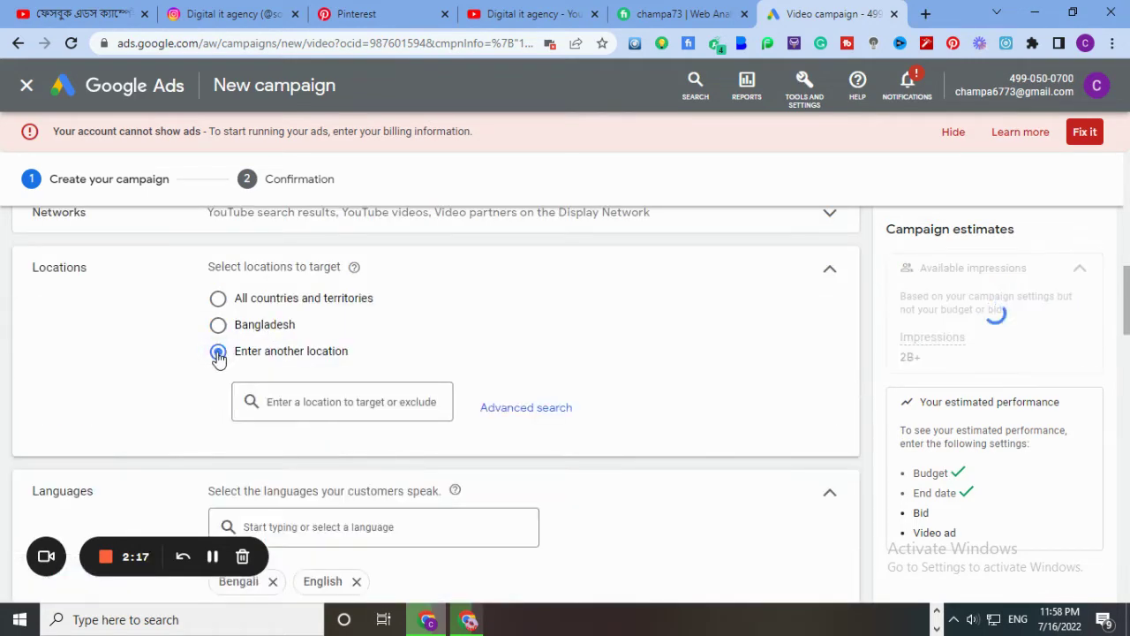
click(295, 404)
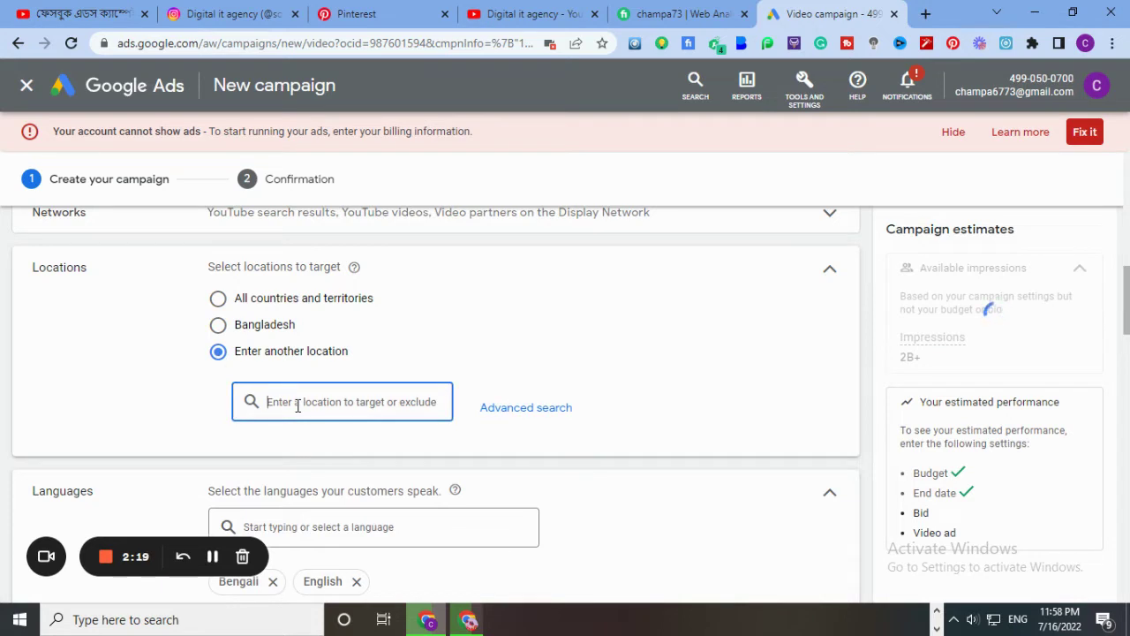
text(u)
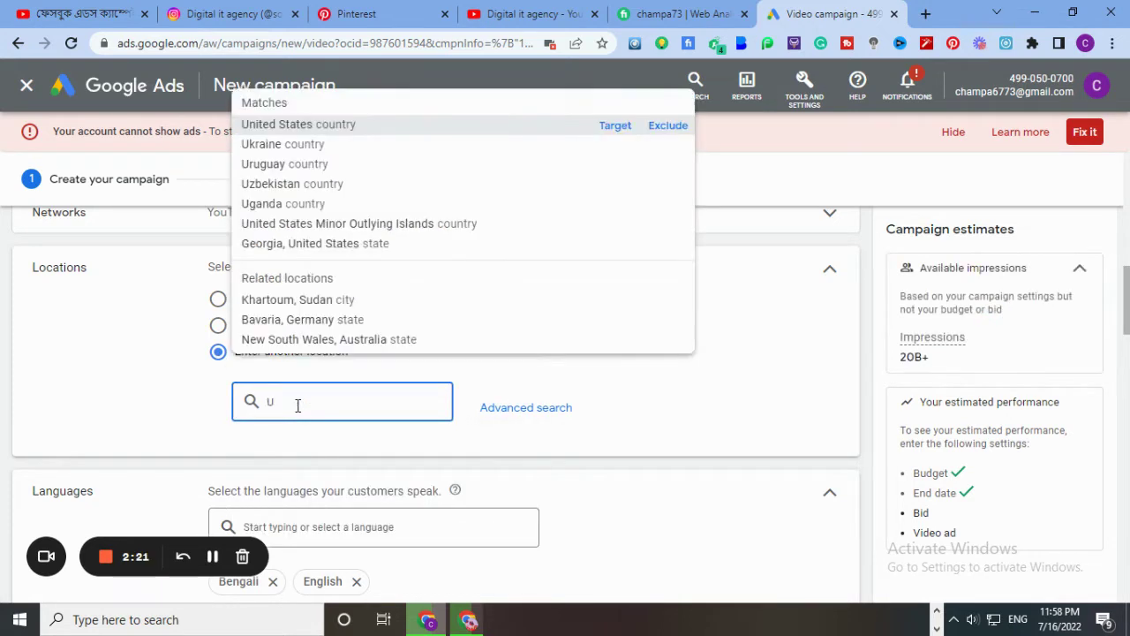
text(sa)
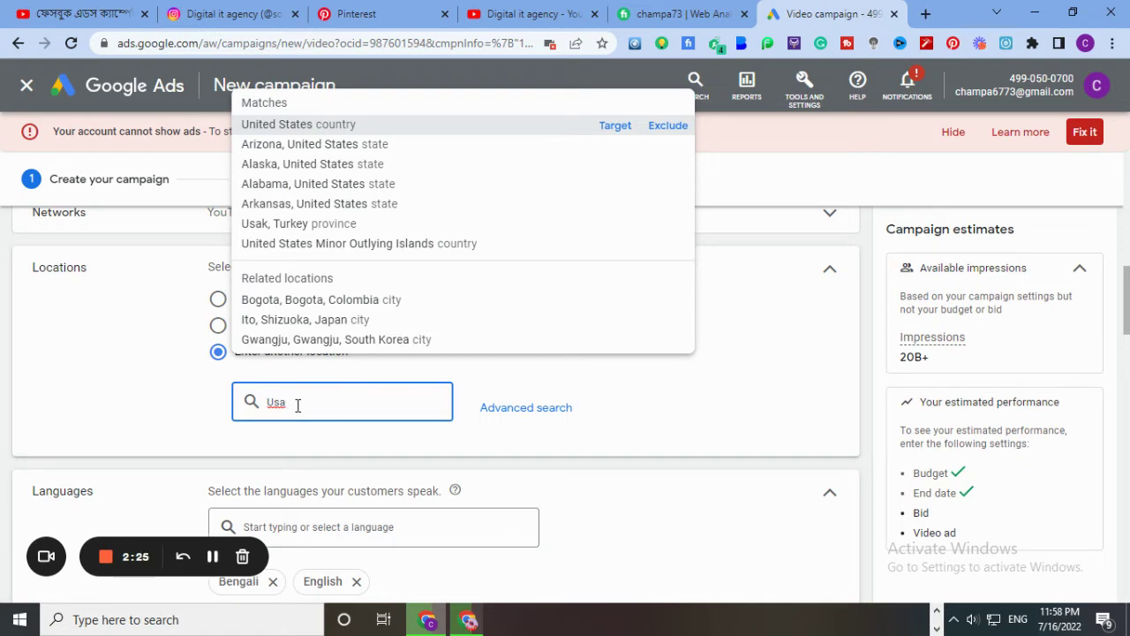
click(328, 122)
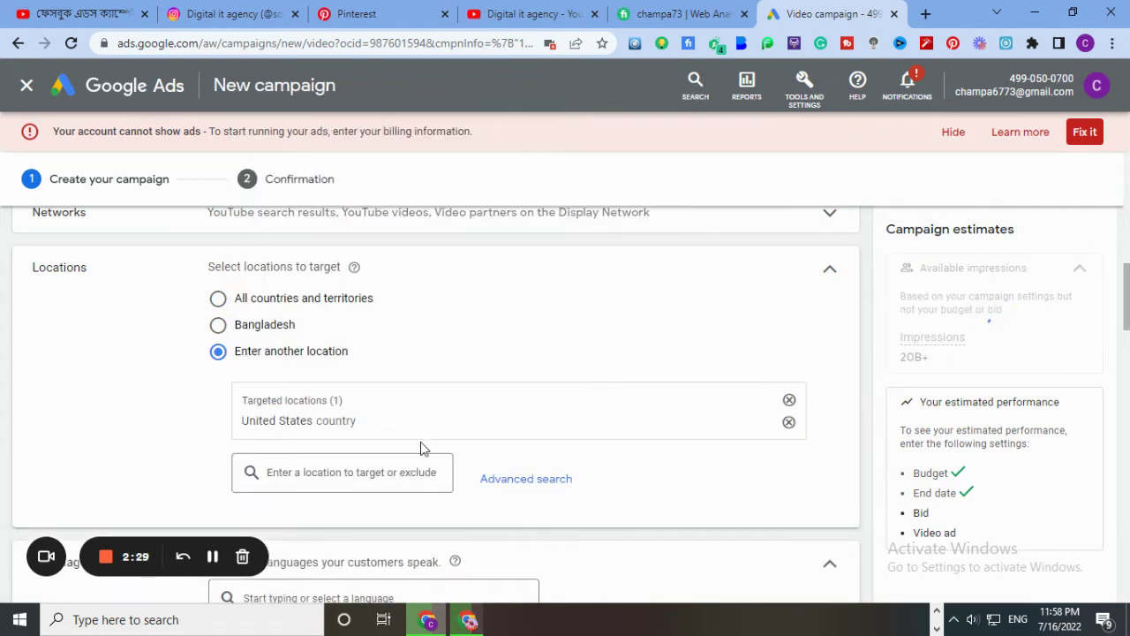
- Search for "USa" and add the state of Alaska, United States, as a further targeted location
click(380, 470)
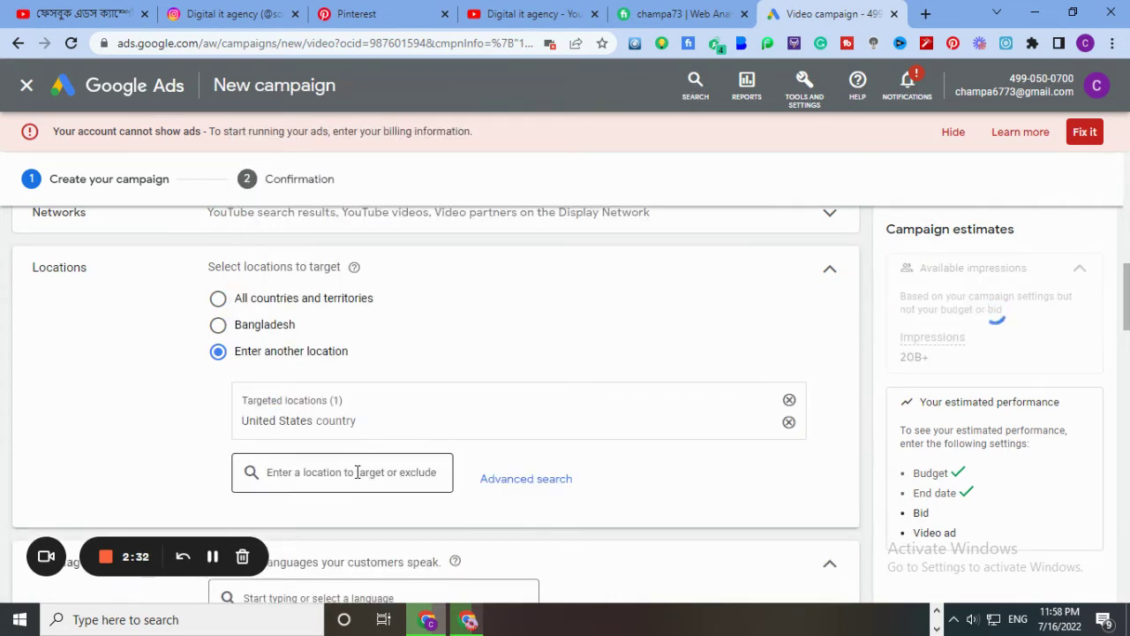
click(298, 475)
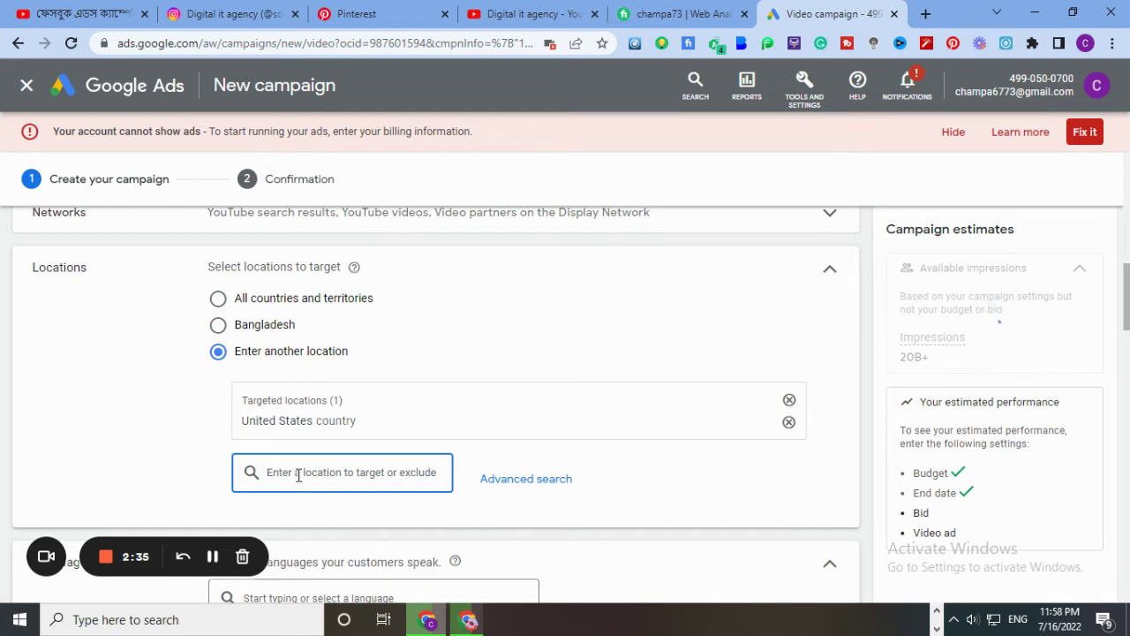
text(USa)
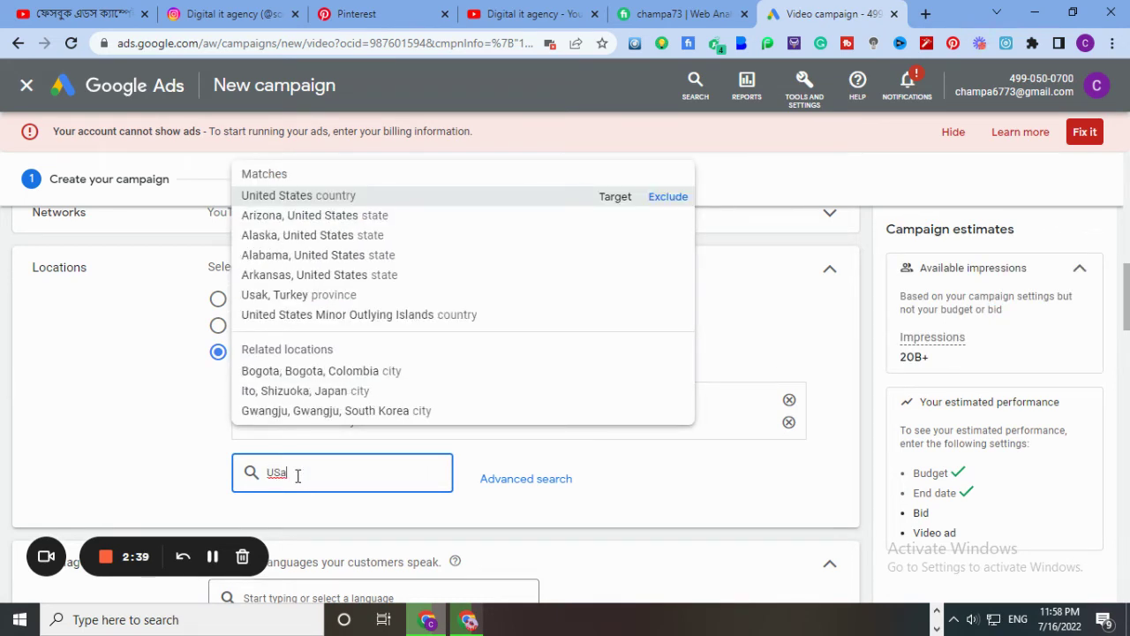
click(274, 235)
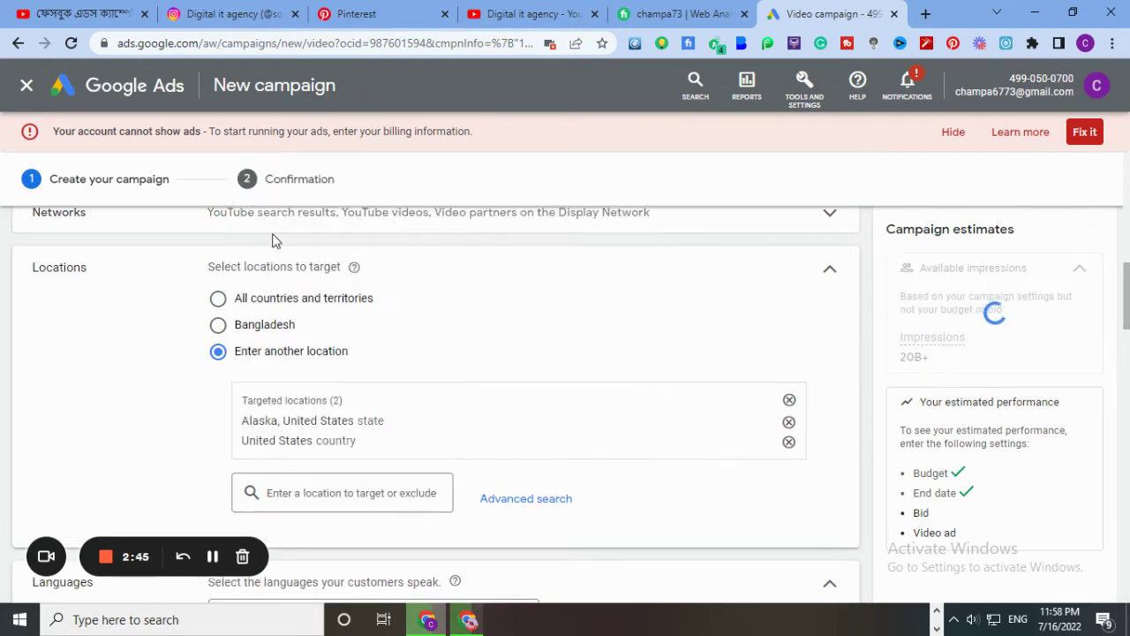
- Add the states of Alabama and New York, United States, as further targeted locations, searching for "Usa" and "New"
click(302, 489)
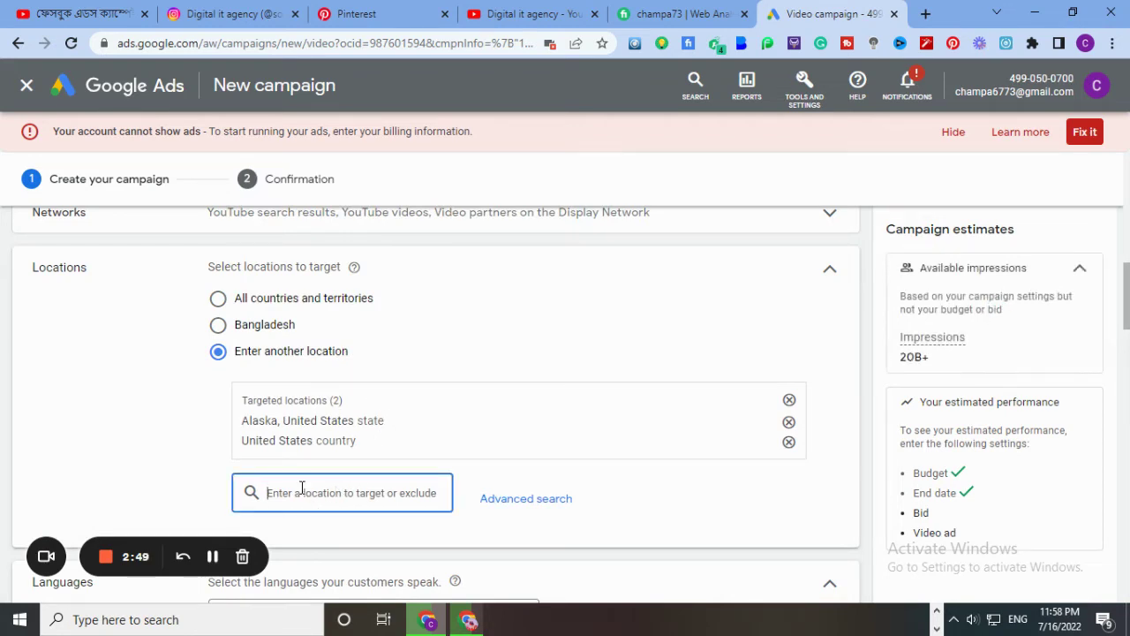
text(u)
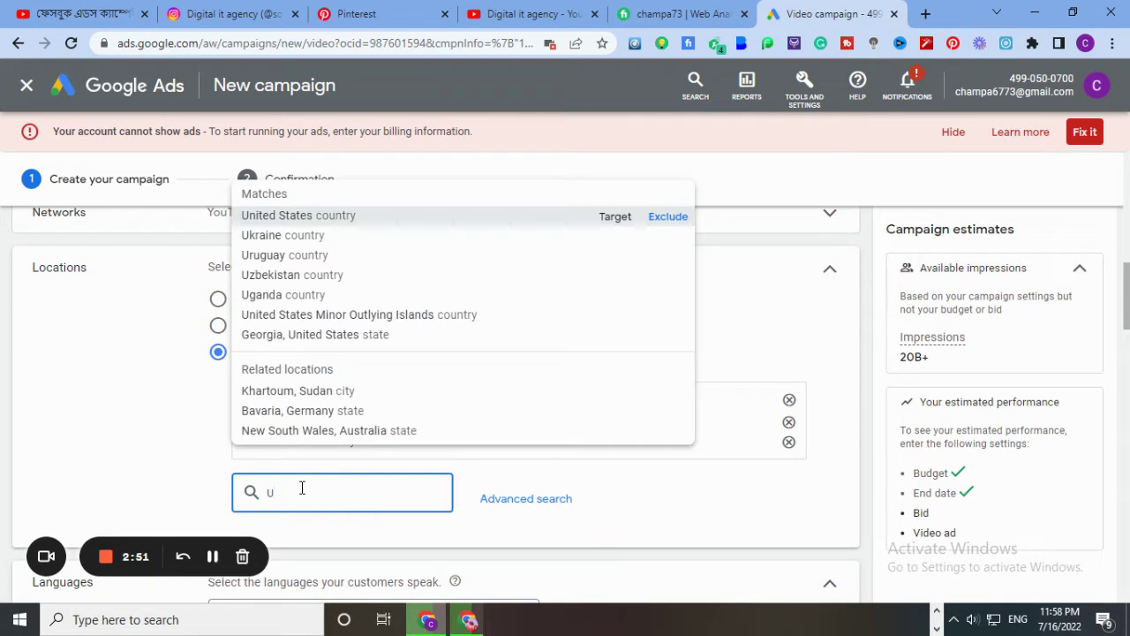
text(sa)
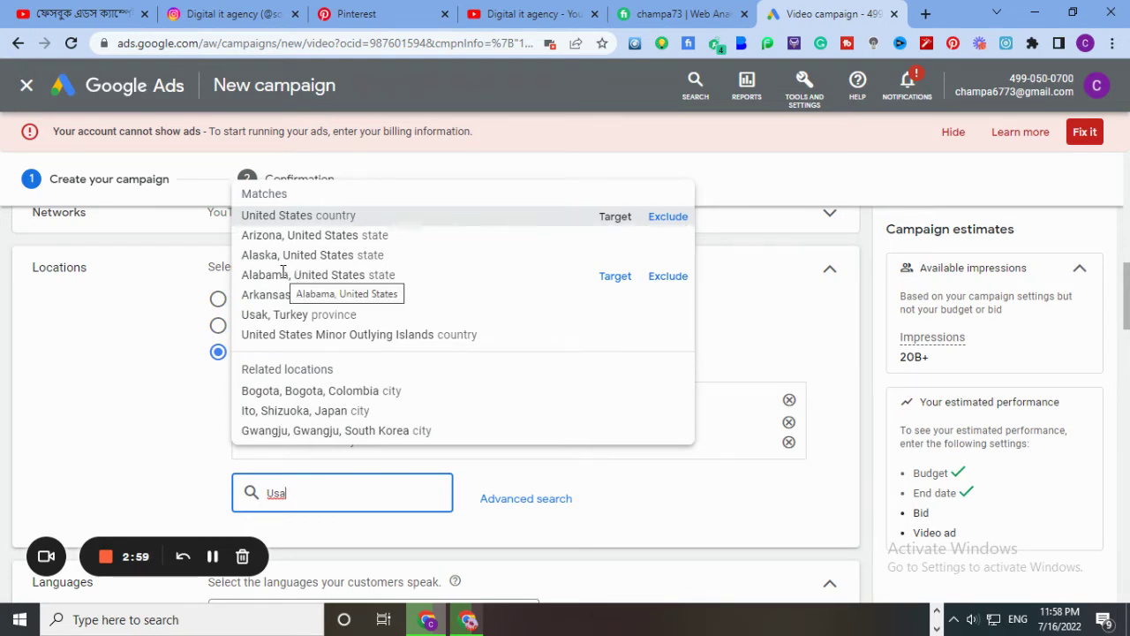
click(283, 274)
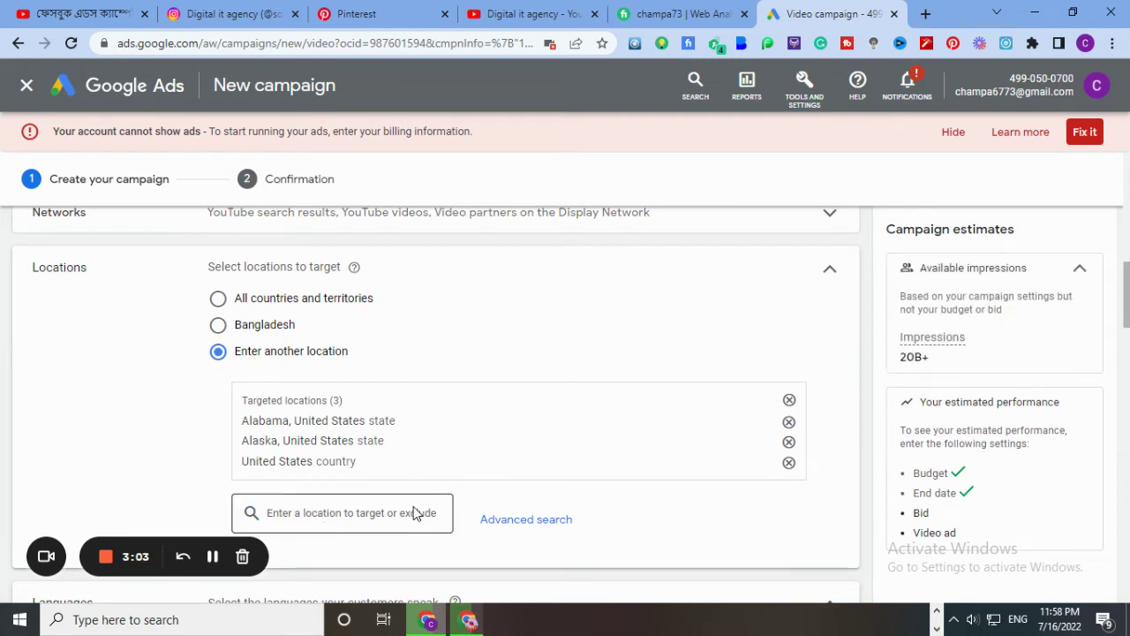
click(338, 510)
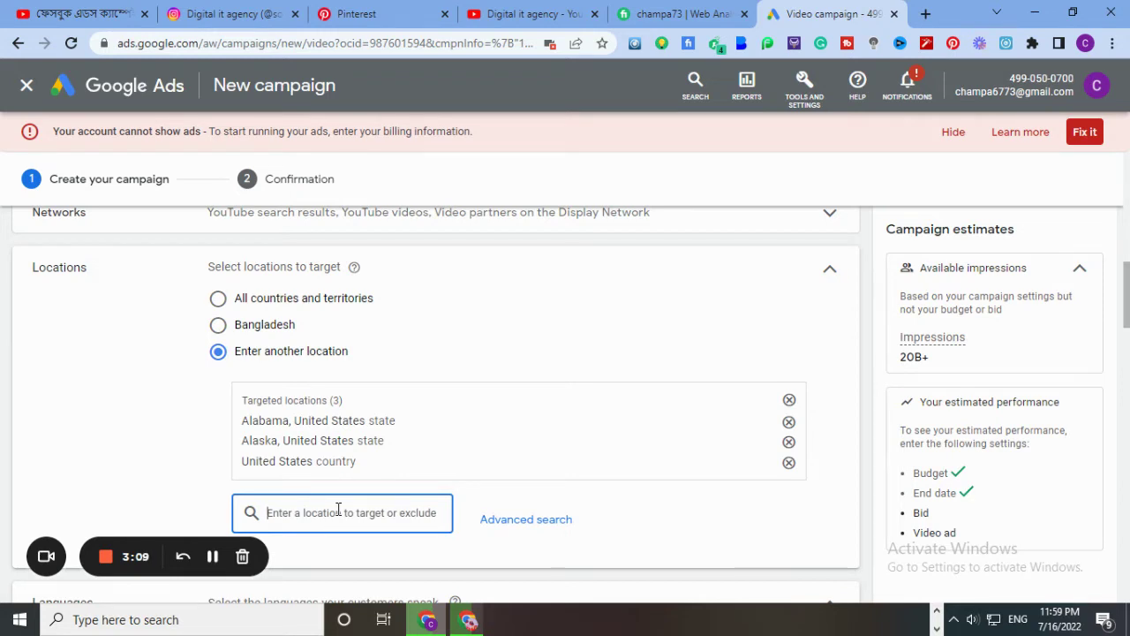
text(New)
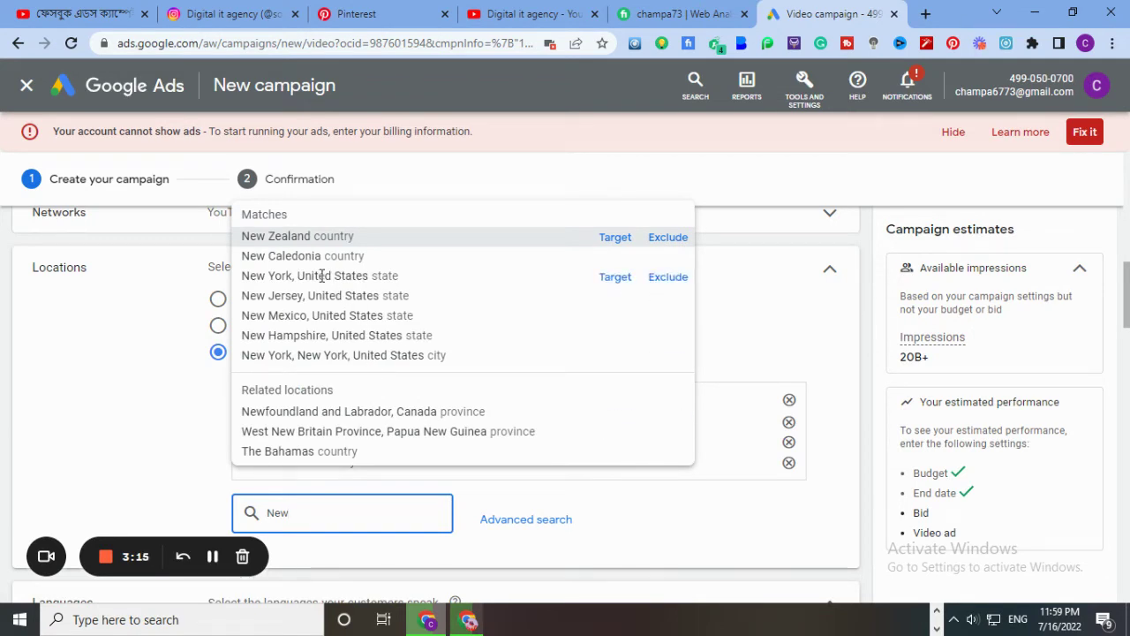
click(295, 277)
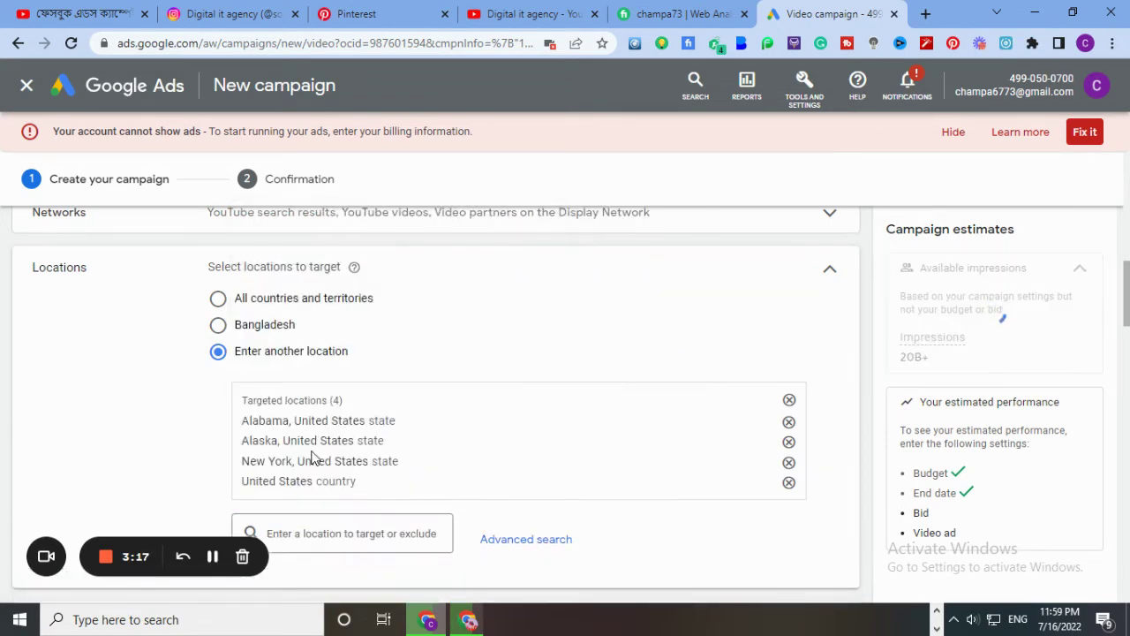
- Search for "new" and add the state of New Jersey and the city of New York, New York, as targeted locations
click(291, 533)
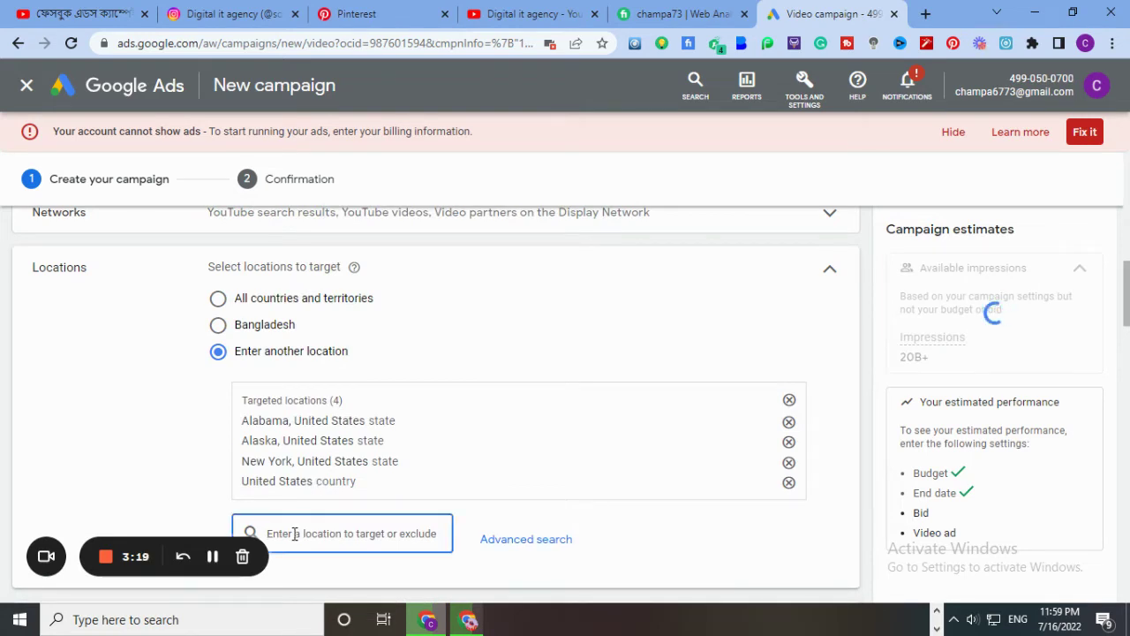
text(new)
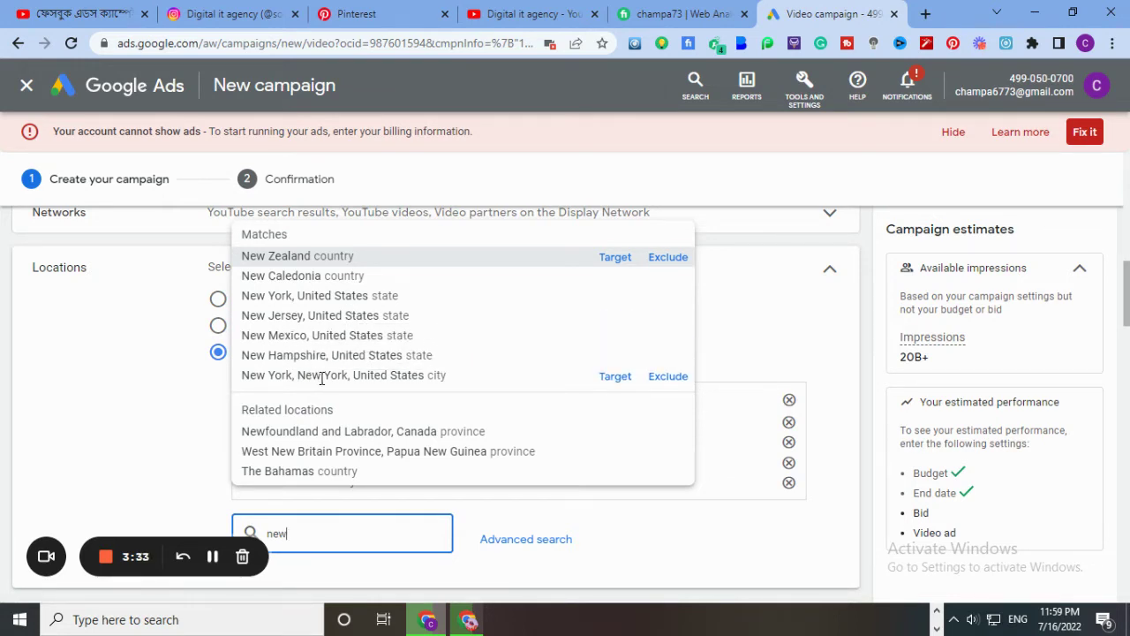
click(321, 315)
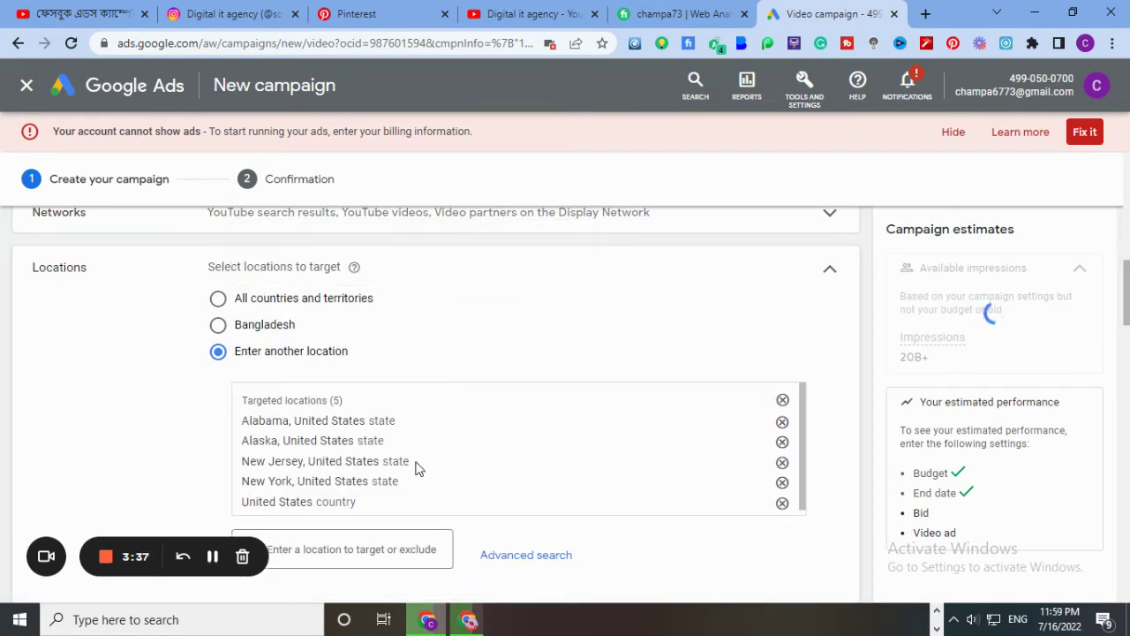
click(316, 544)
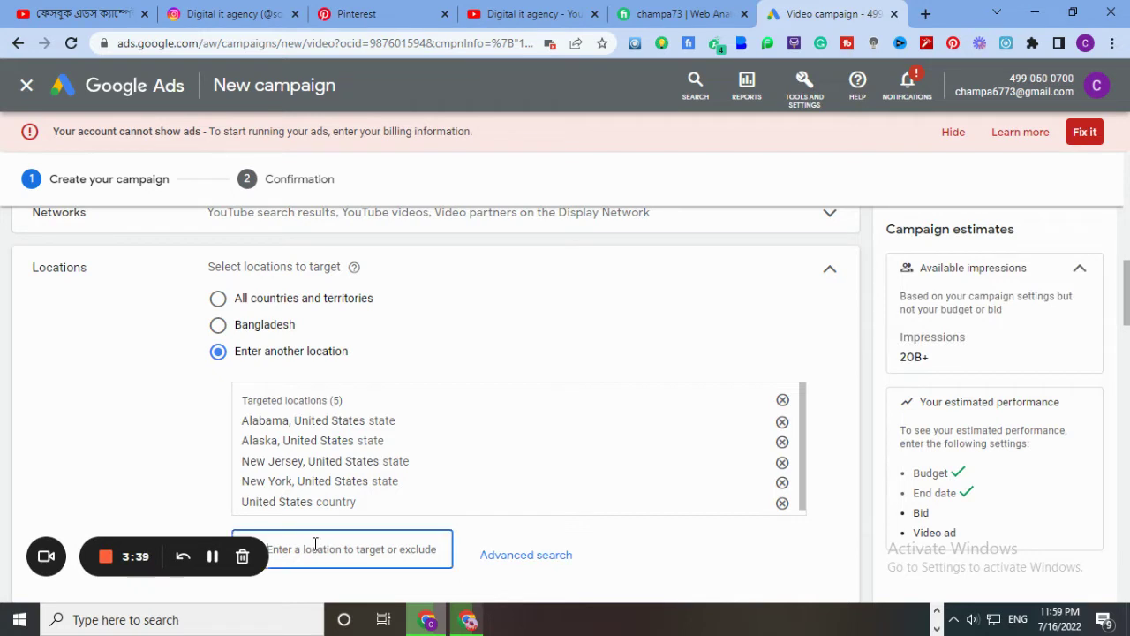
text(new)
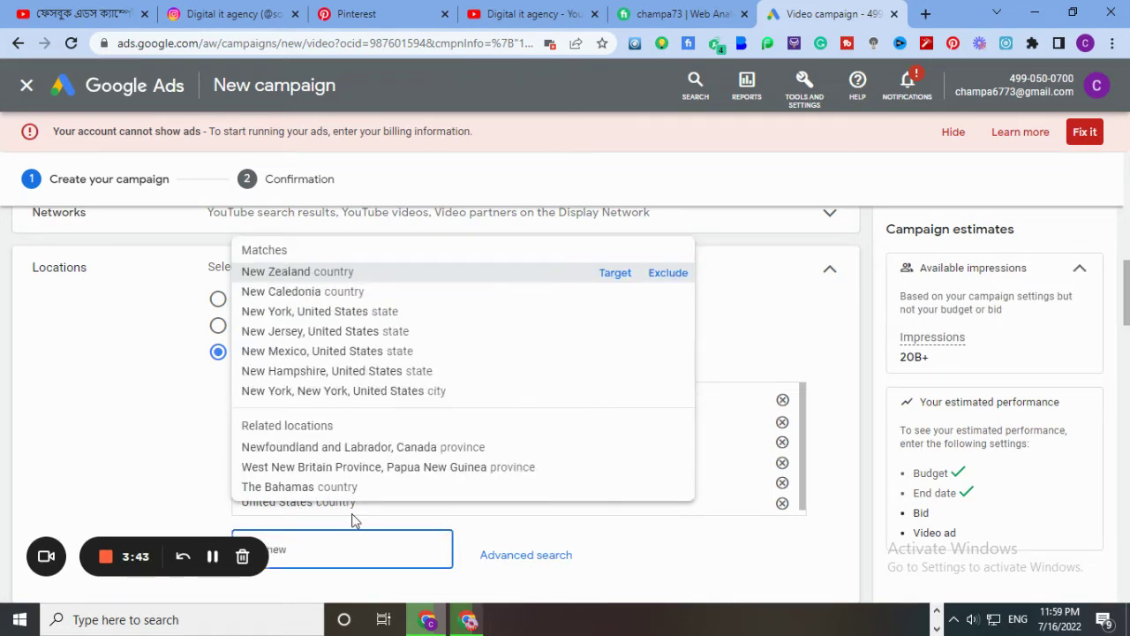
click(316, 394)
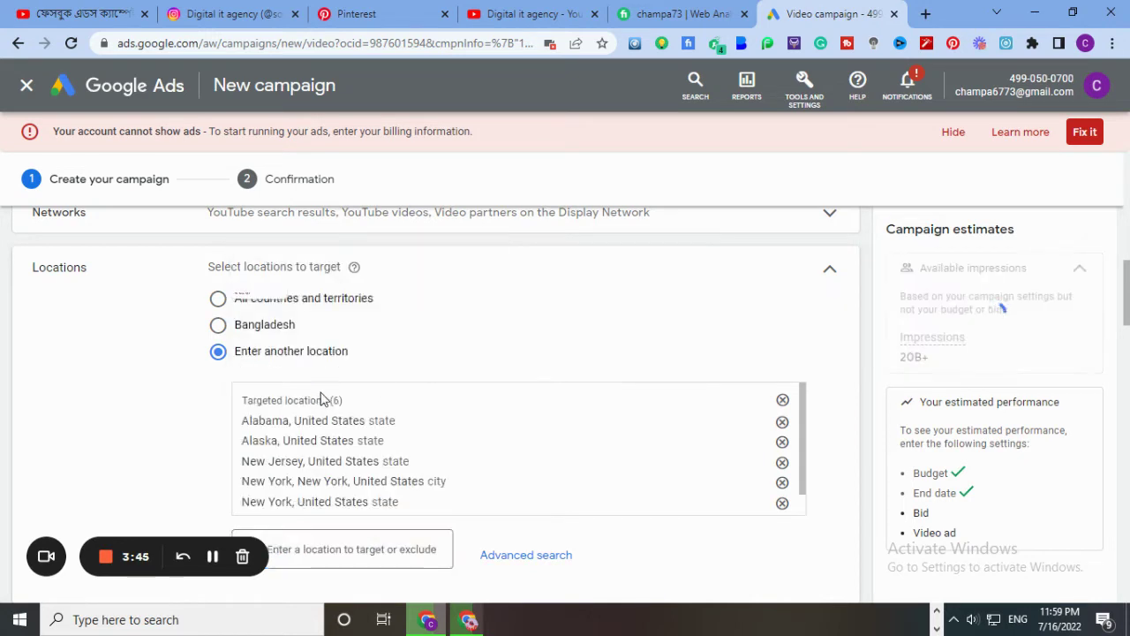
- Remove Bengali from the campaign's customer languages
scroll(383, 396, down, 1)
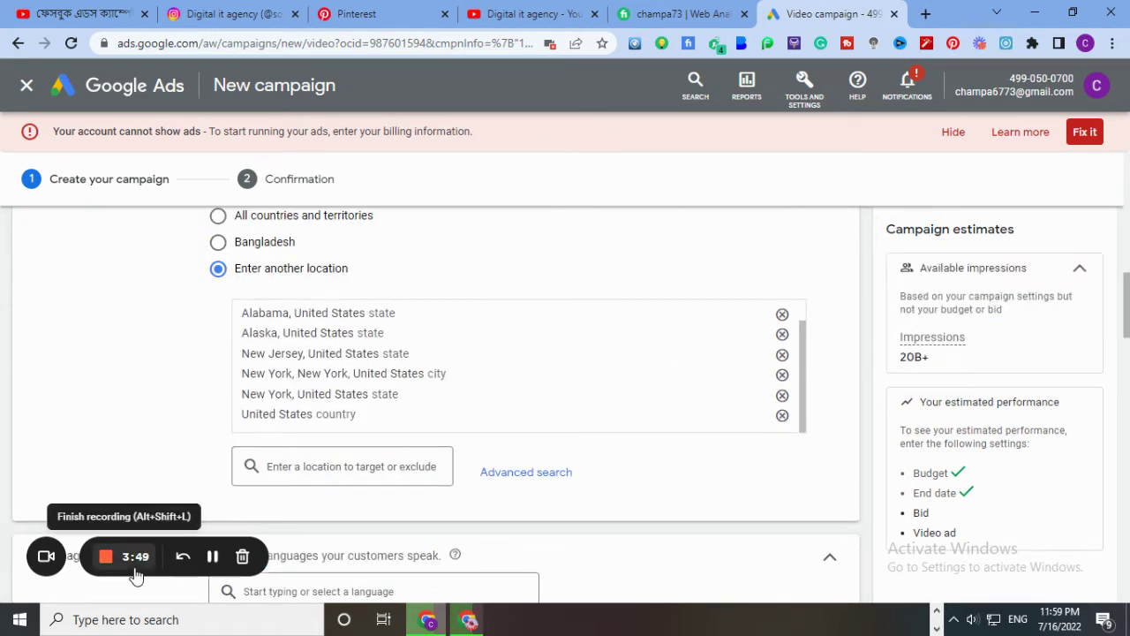
scroll(492, 468, down, 2)
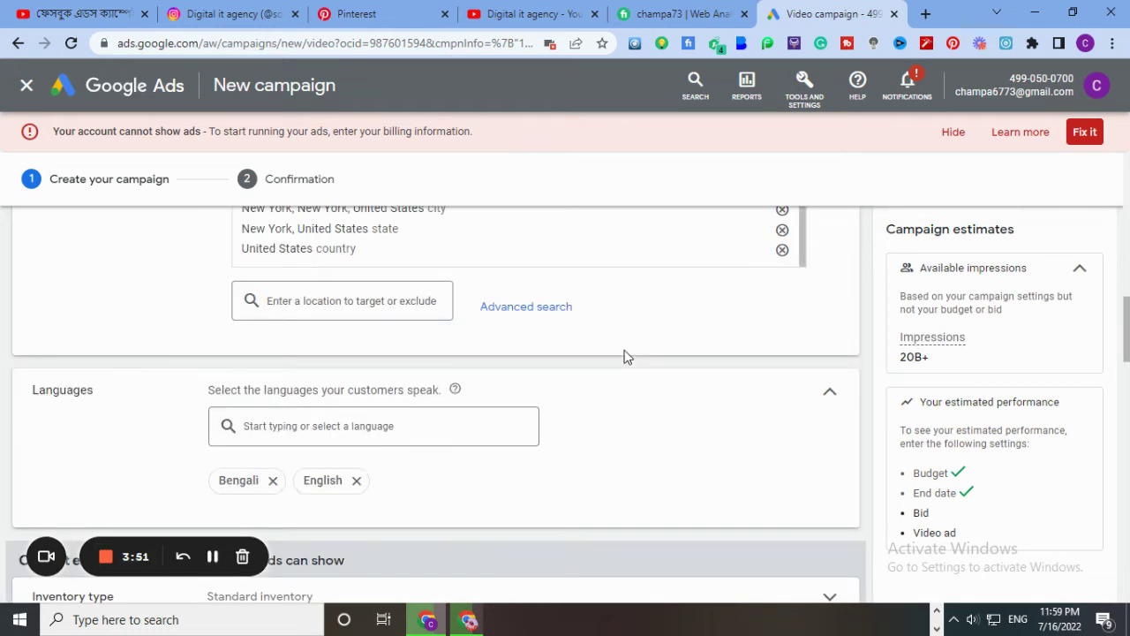
click(273, 481)
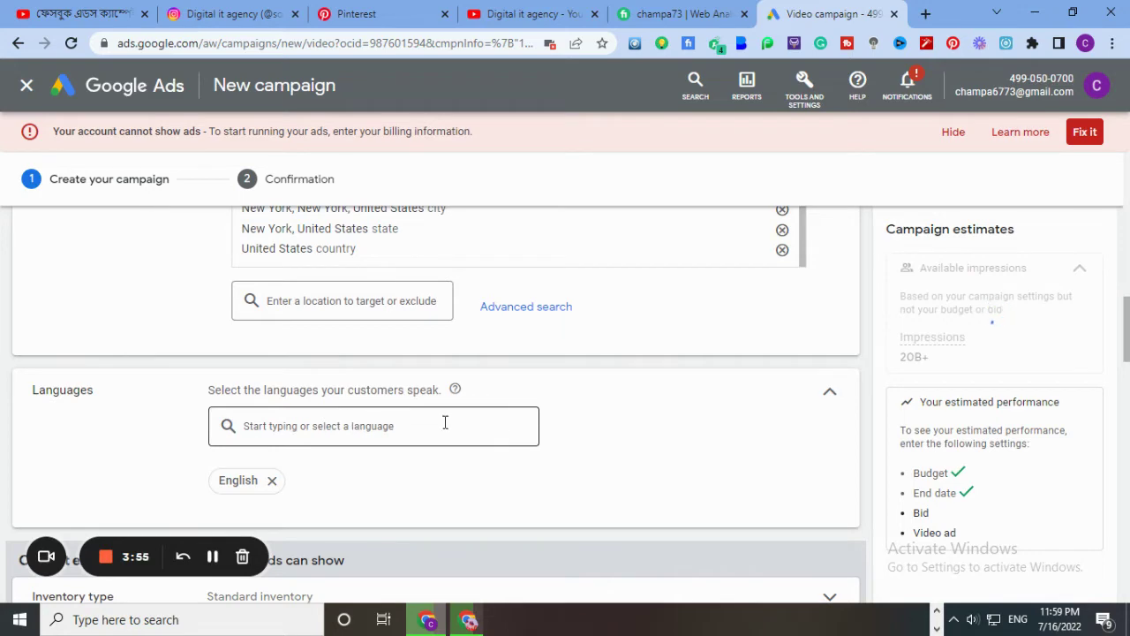
- Look through the list of available customer languages and close it without changing the selection
scroll(445, 423, down, 2)
scroll(450, 429, up, 1)
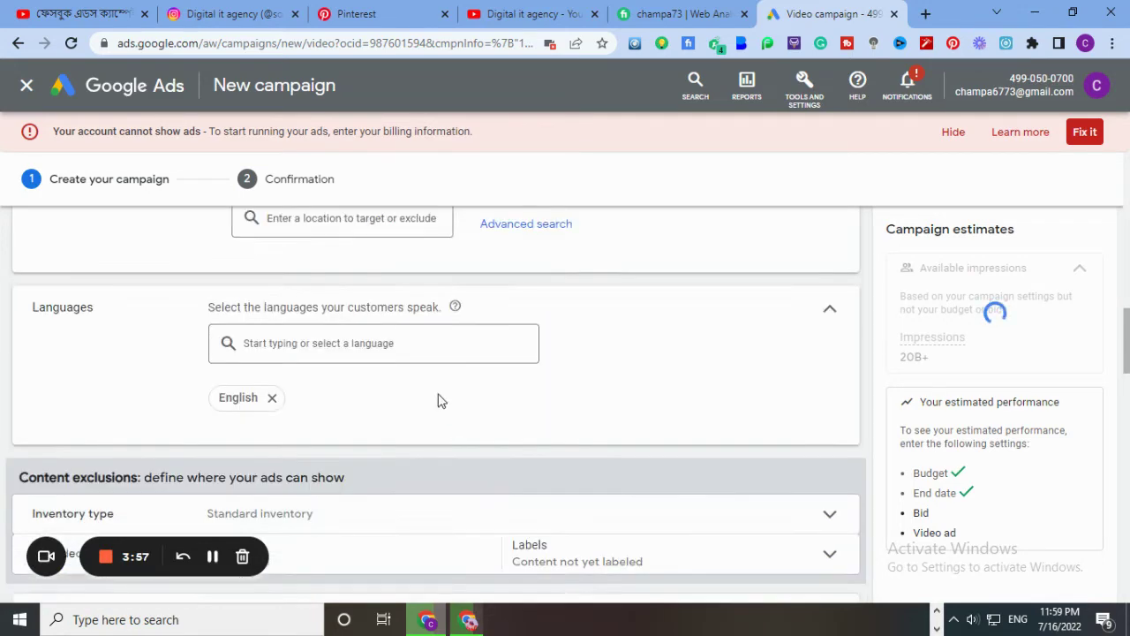
click(290, 342)
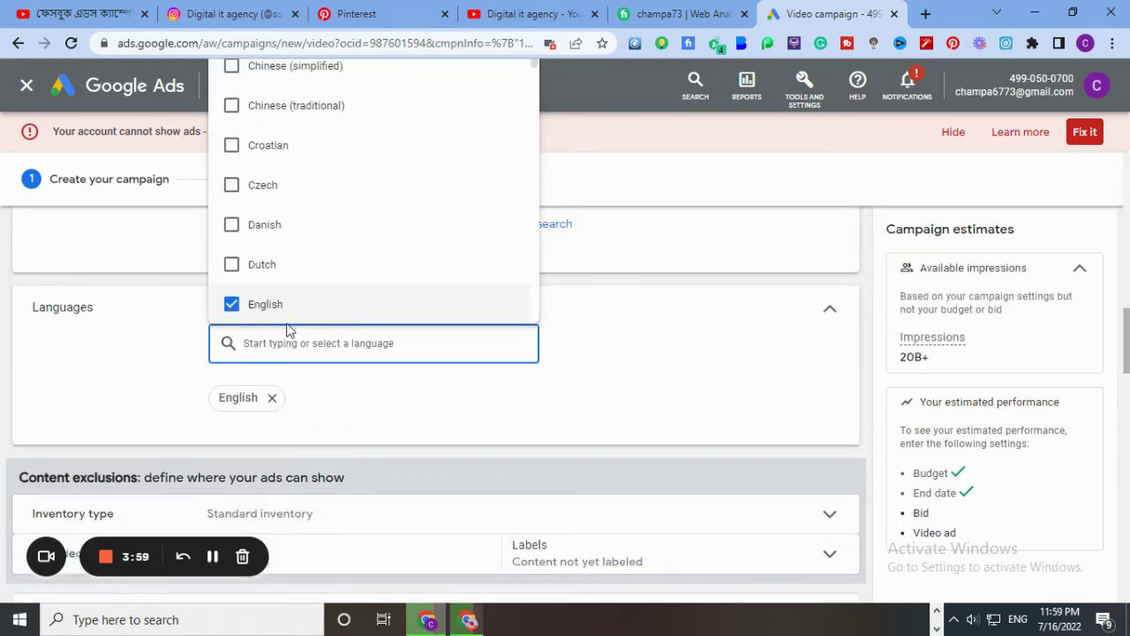
scroll(315, 277, up, 2)
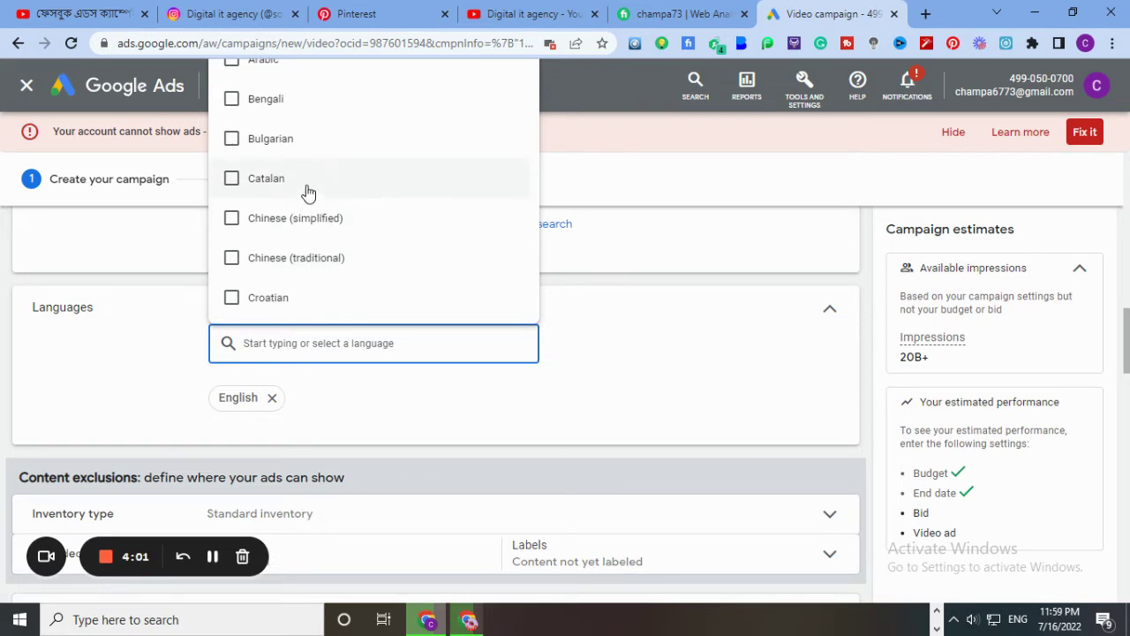
scroll(318, 256, down, 15)
scroll(321, 327, down, 3)
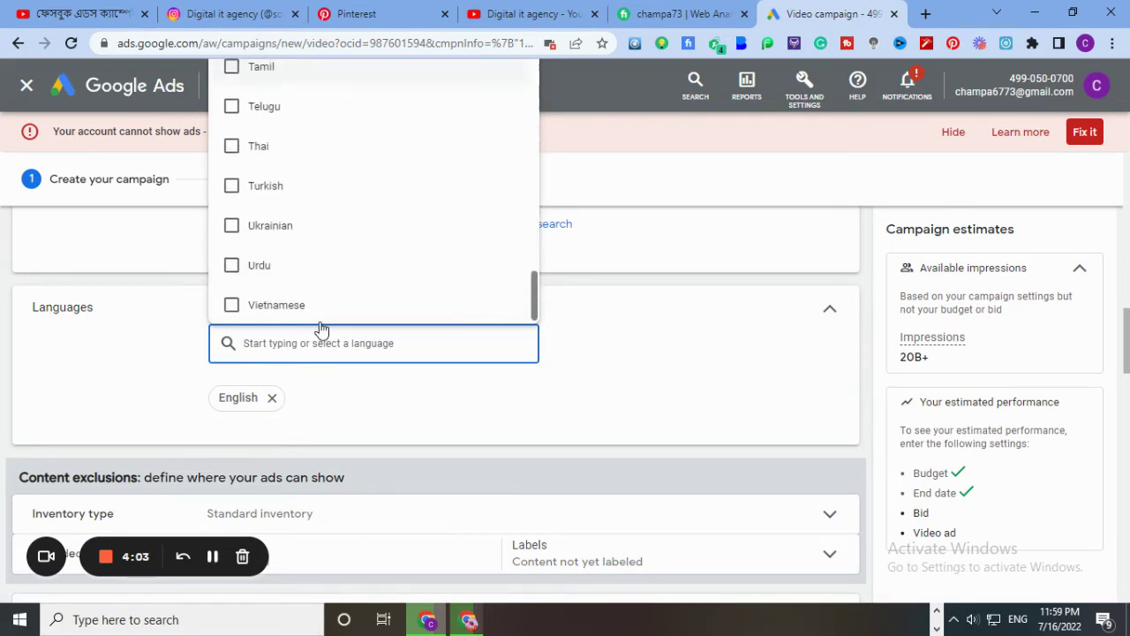
scroll(338, 310, up, 15)
scroll(397, 256, up, 5)
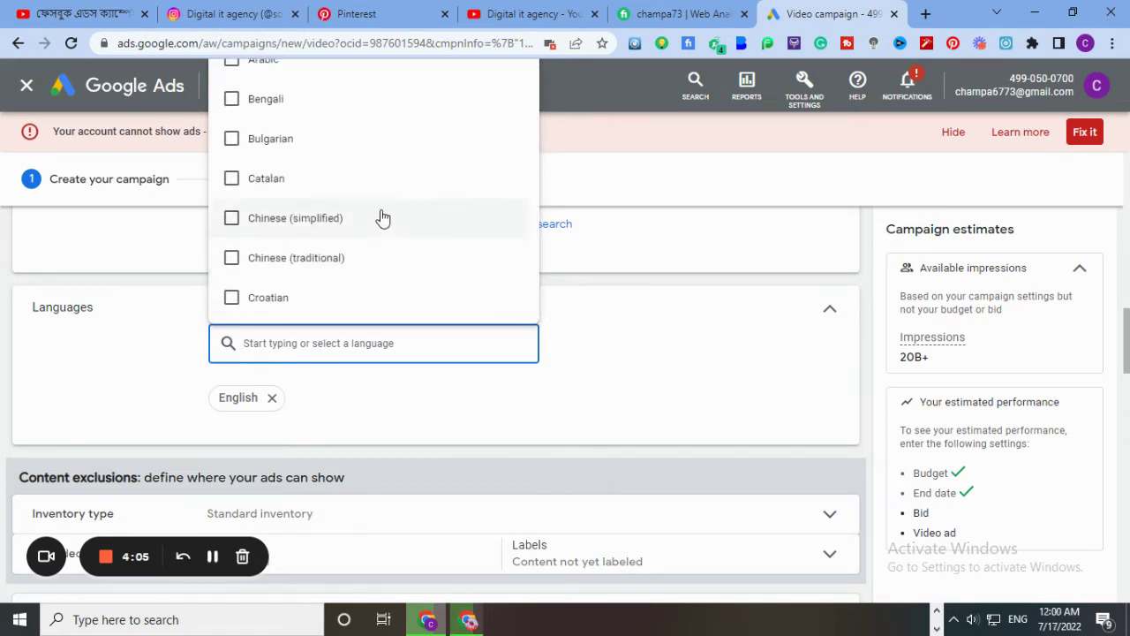
click(419, 418)
- Expand the inventory type settings and compare the Expanded, Standard and Limited inventory options
scroll(88, 388, down, 3)
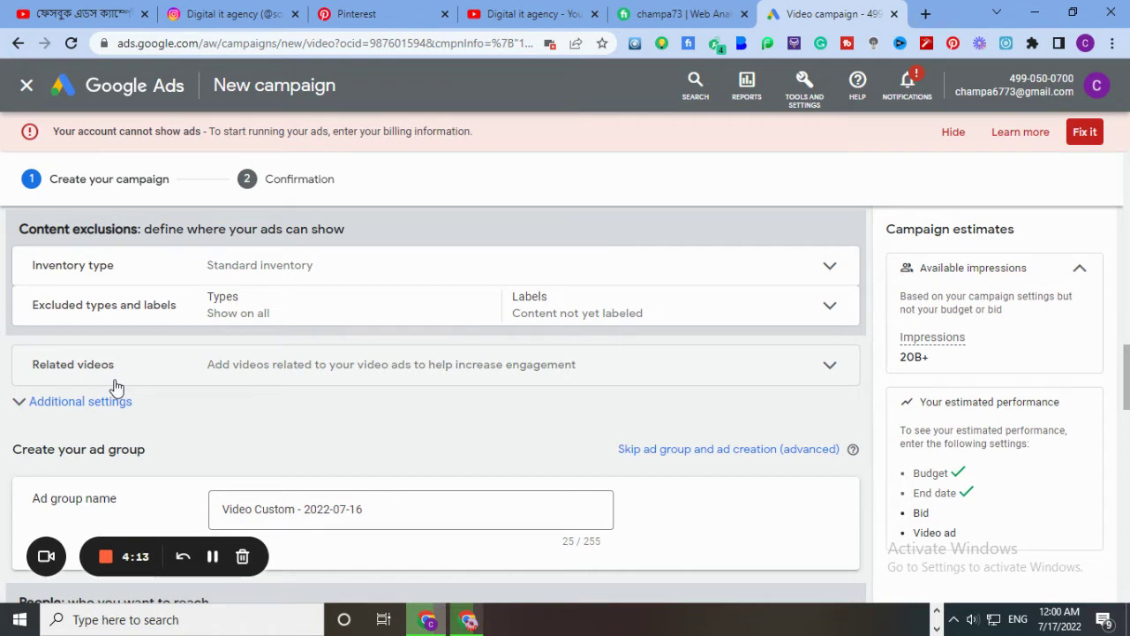
scroll(133, 378, up, 2)
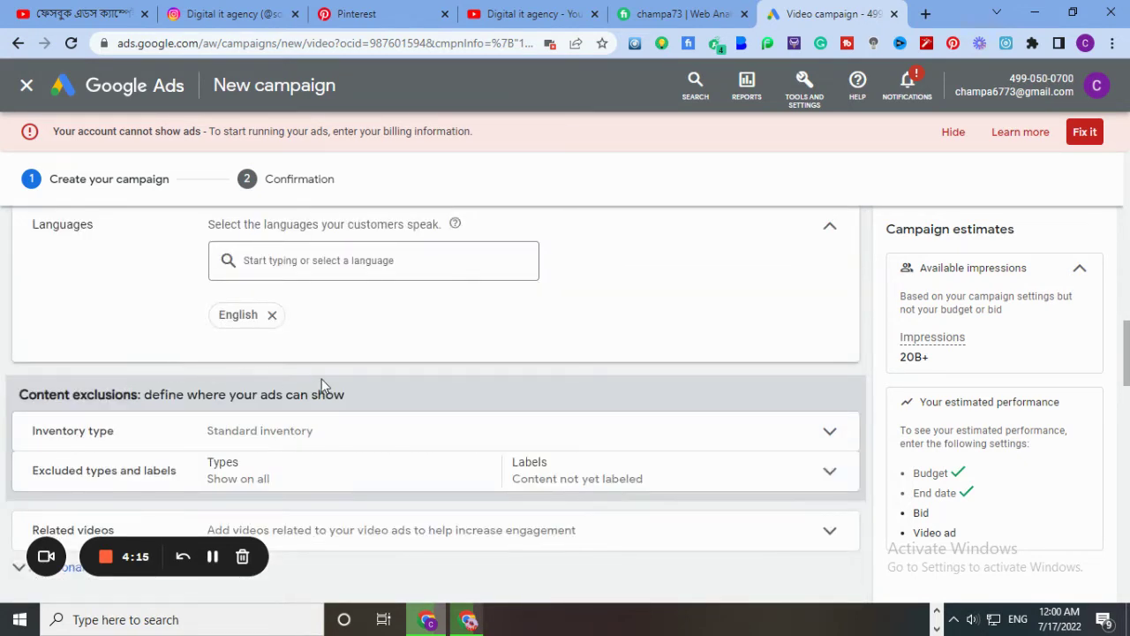
click(828, 432)
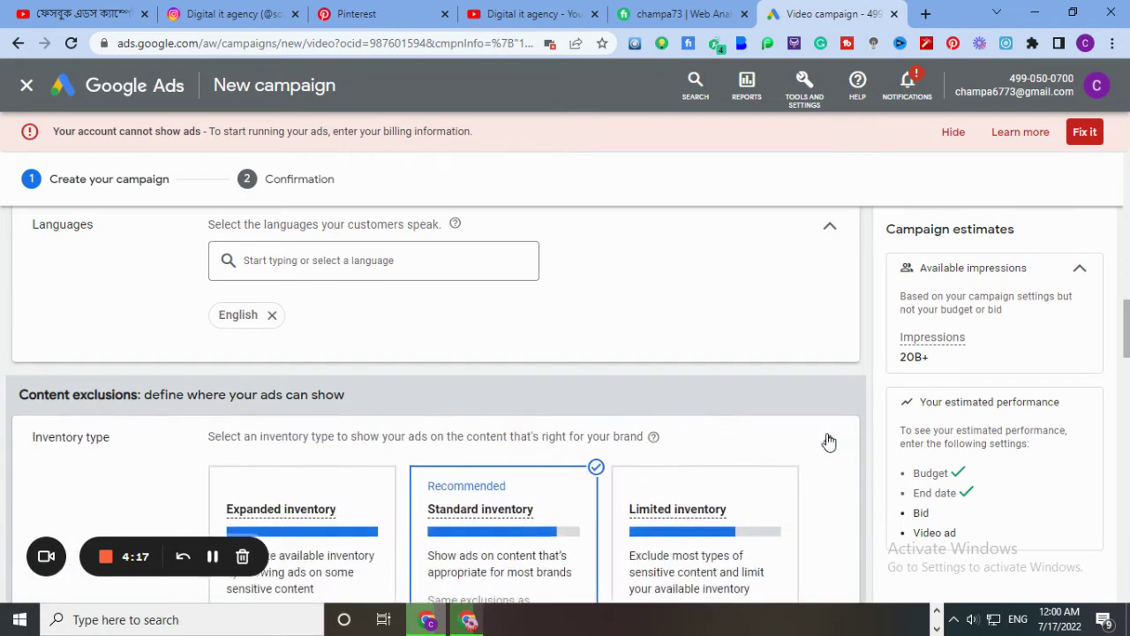
scroll(672, 377, down, 1)
scroll(672, 377, down, 3)
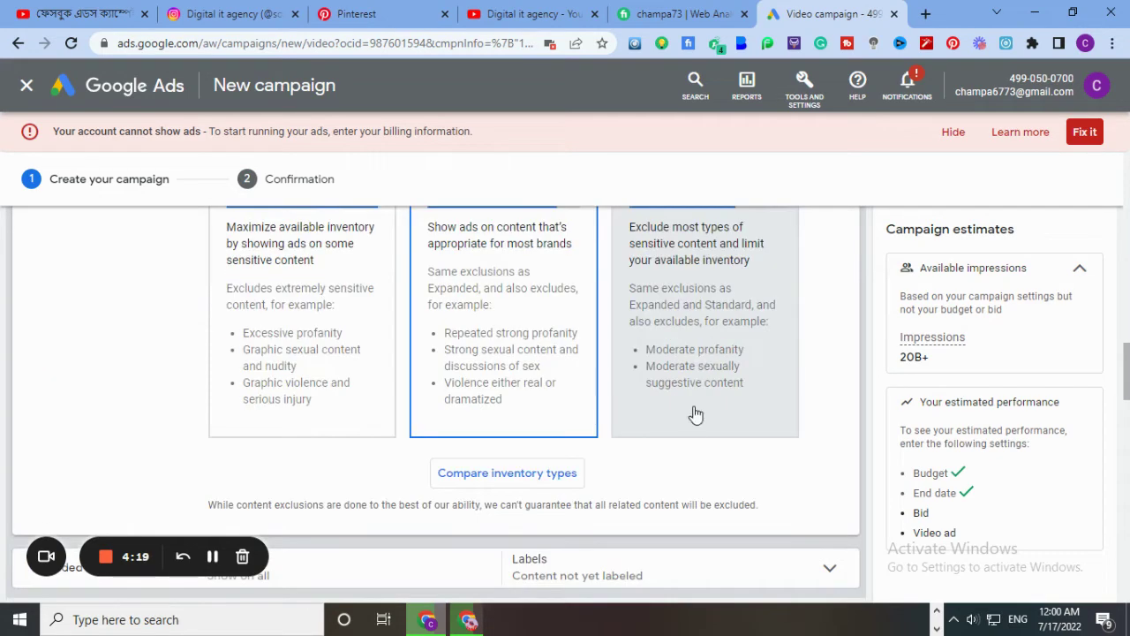
scroll(512, 371, up, 2)
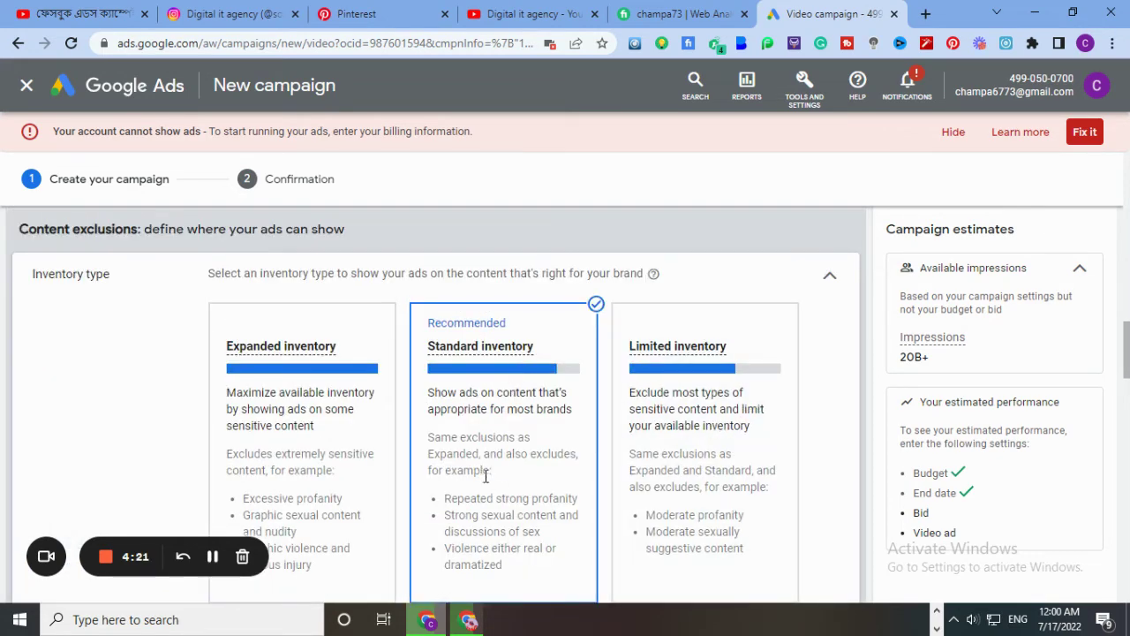
scroll(500, 470, down, 4)
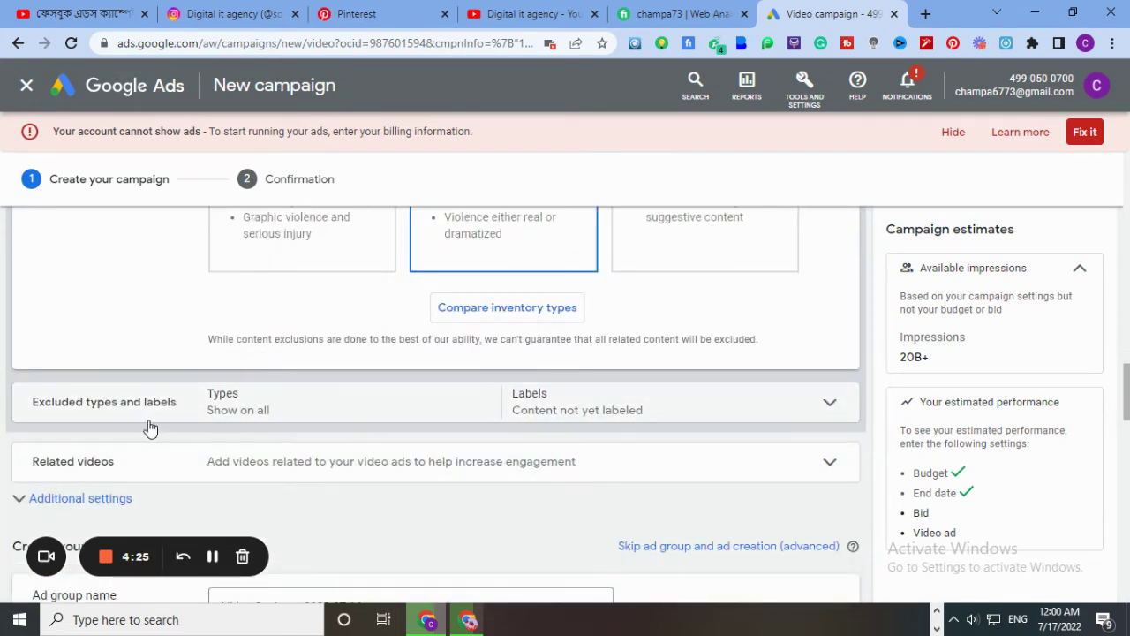
scroll(574, 428, down, 1)
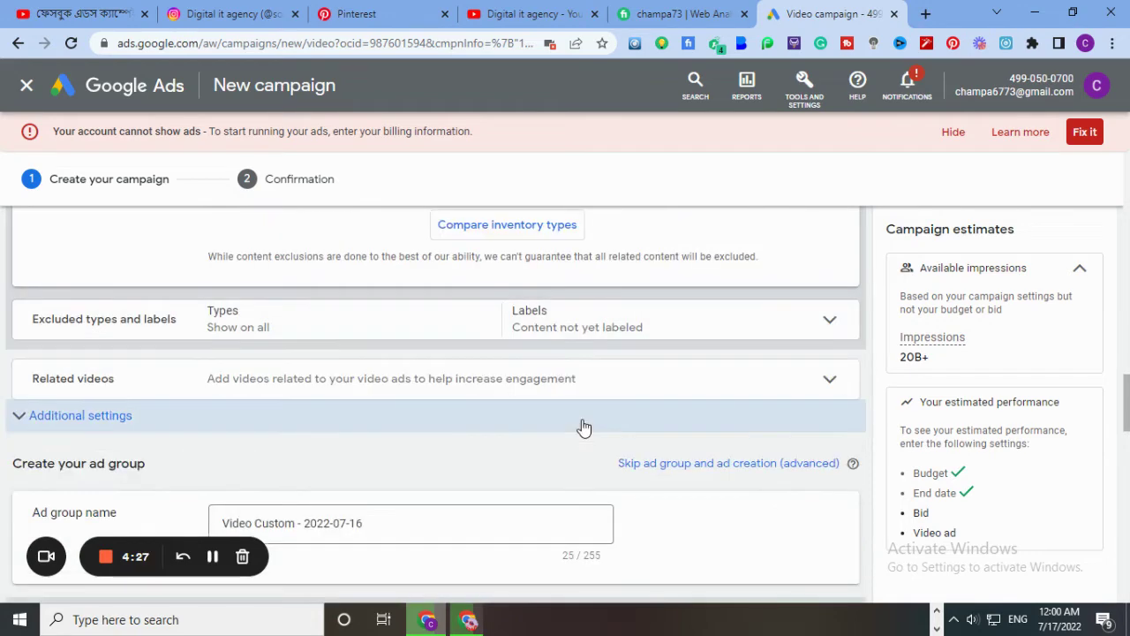
- Review the excluded content types and digital content labels, and briefly expand the related videos section
click(830, 325)
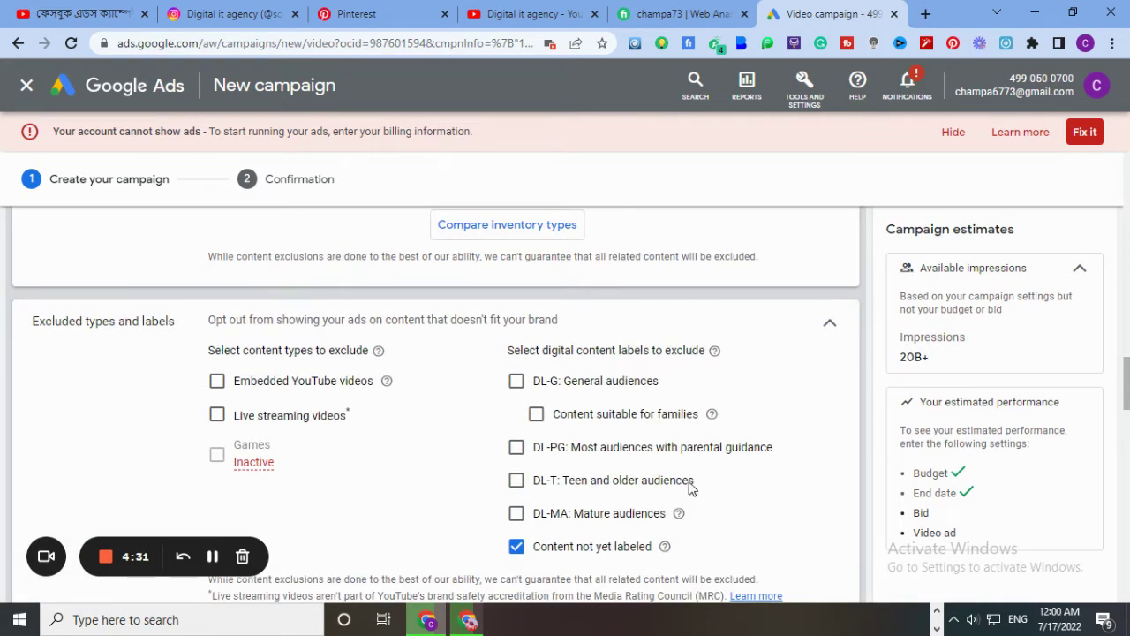
scroll(481, 536, down, 1)
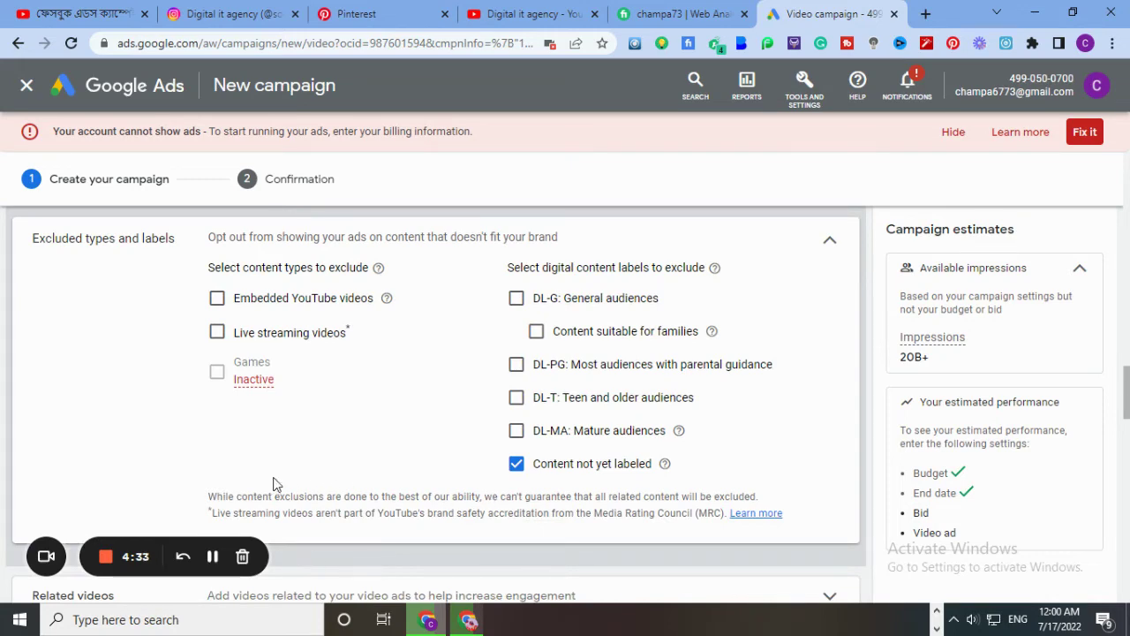
scroll(301, 446, down, 3)
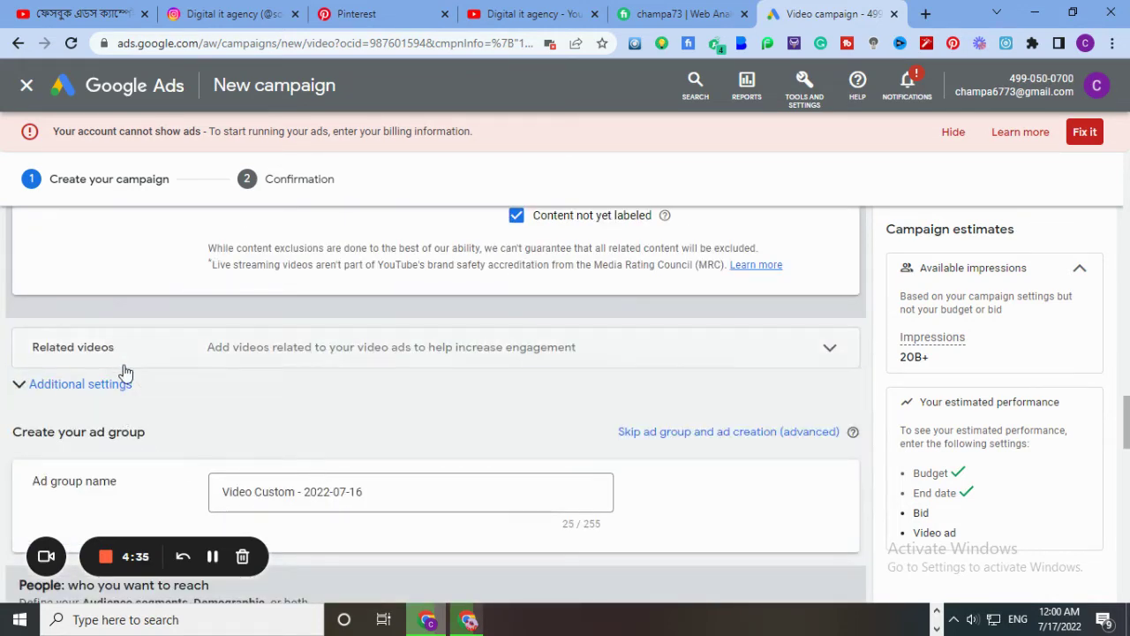
click(830, 348)
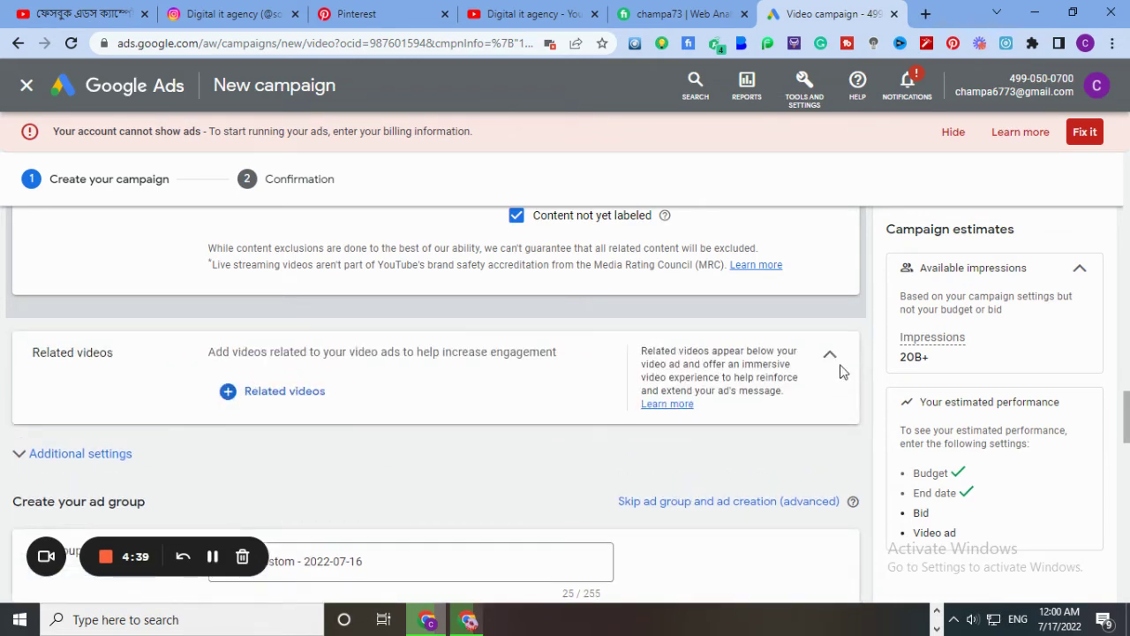
click(833, 356)
scroll(365, 434, down, 1)
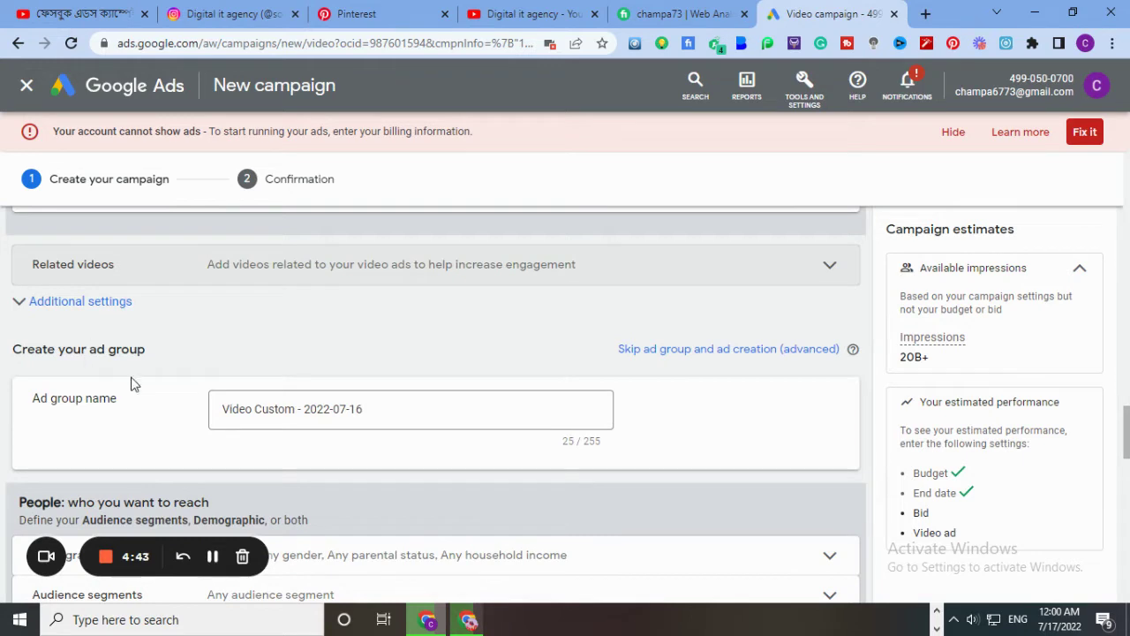
- Expand the additional settings to review devices, frequency capping, ad schedule and third-party measurement
click(381, 409)
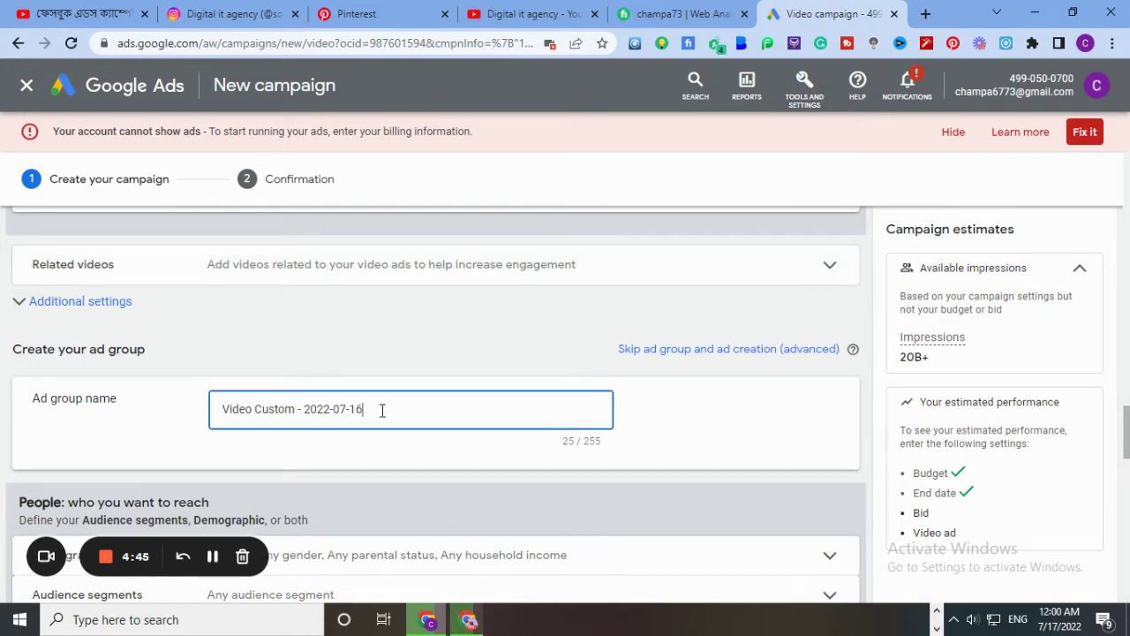
click(99, 311)
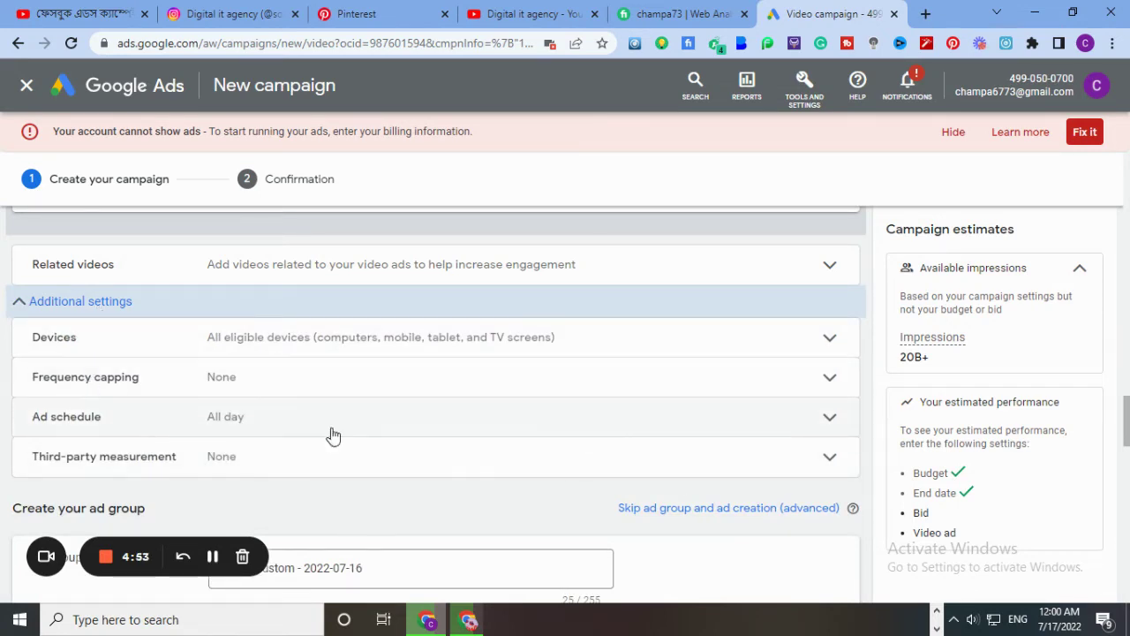
- Review the frequency capping options, collapse them again and expand the ad schedule settings
click(295, 383)
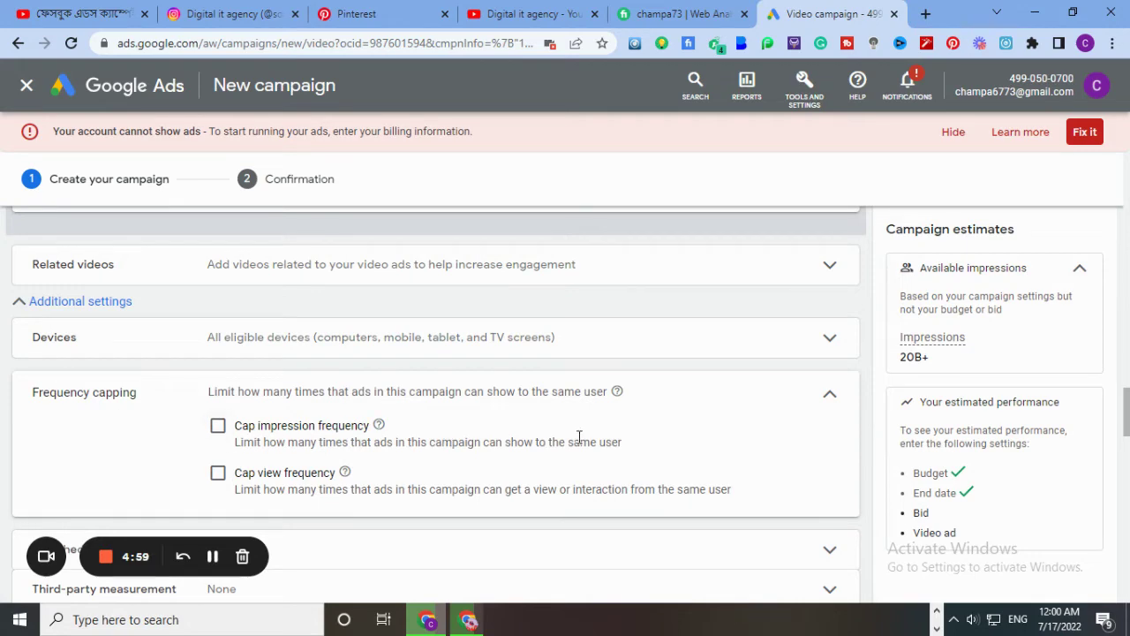
click(831, 395)
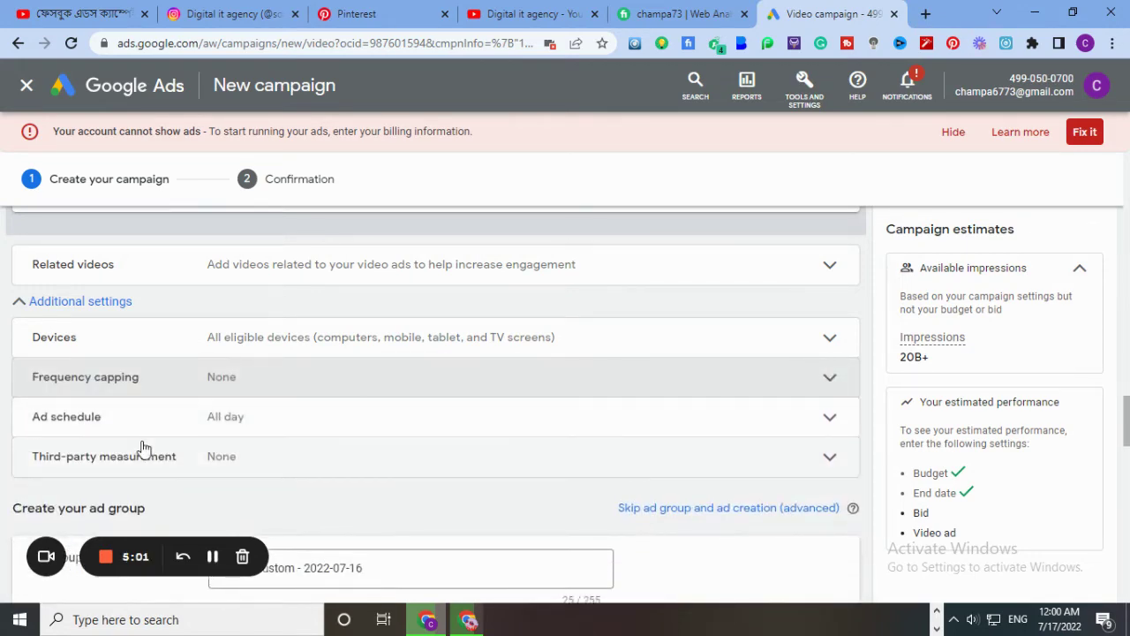
click(243, 422)
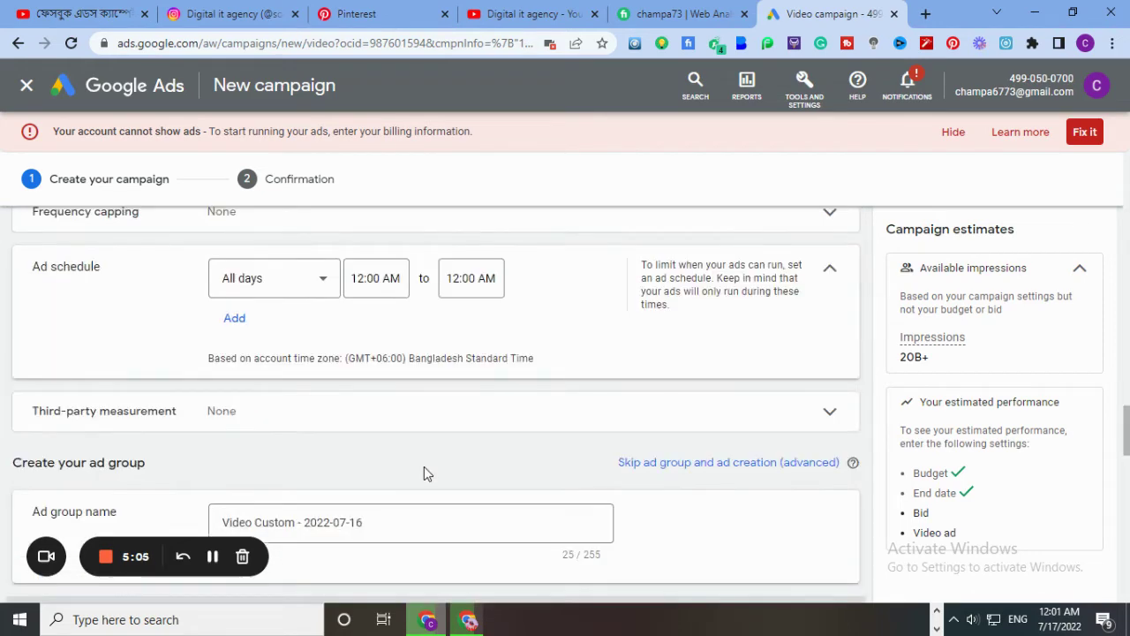
scroll(423, 467, up, 1)
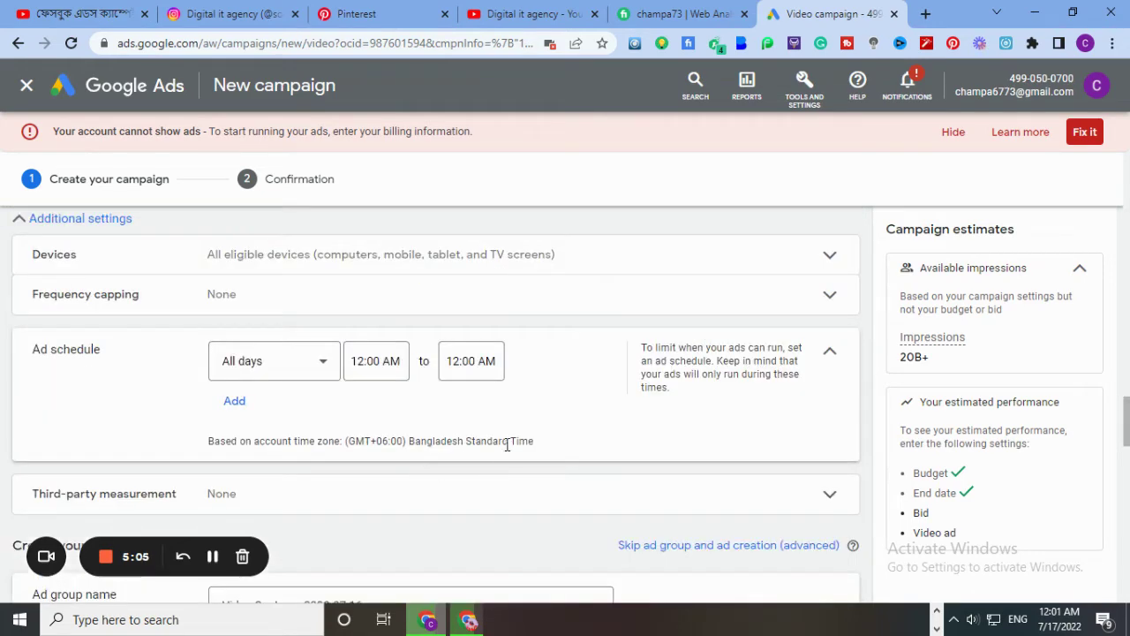
- Try ad schedule end times of 1:15 AM and 2:45 AM for all days, and clear the end time again
click(501, 367)
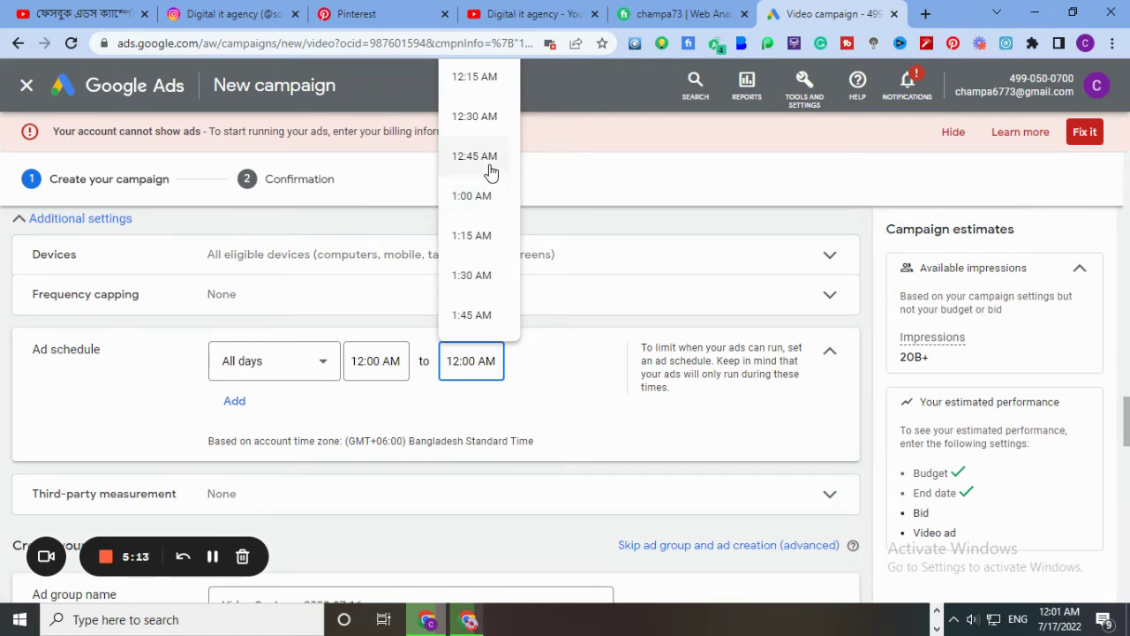
click(477, 237)
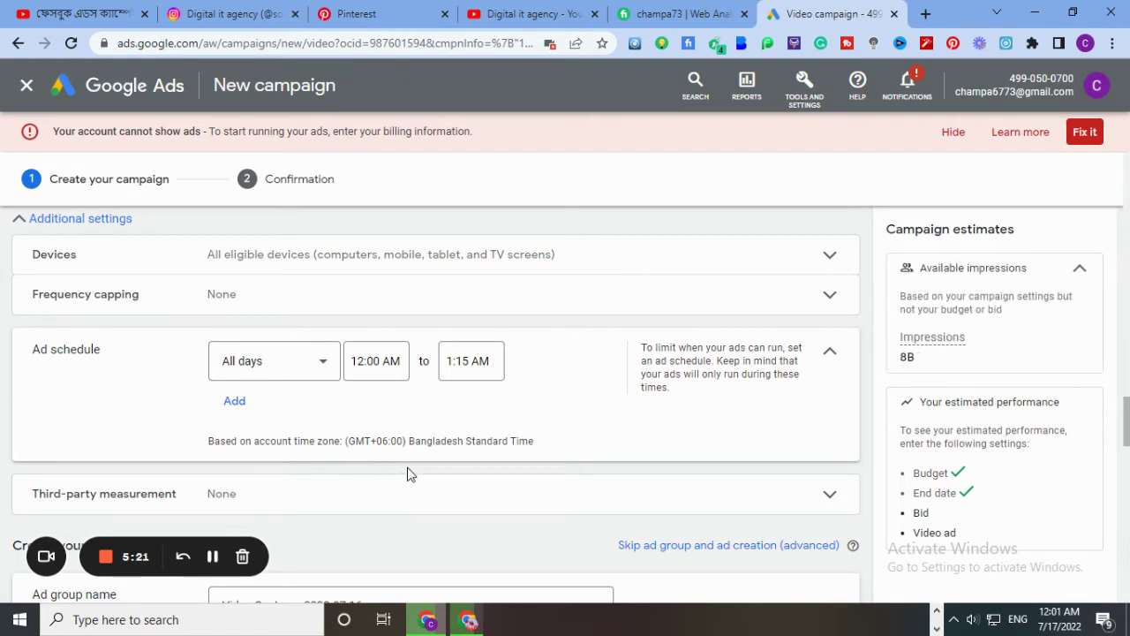
click(492, 361)
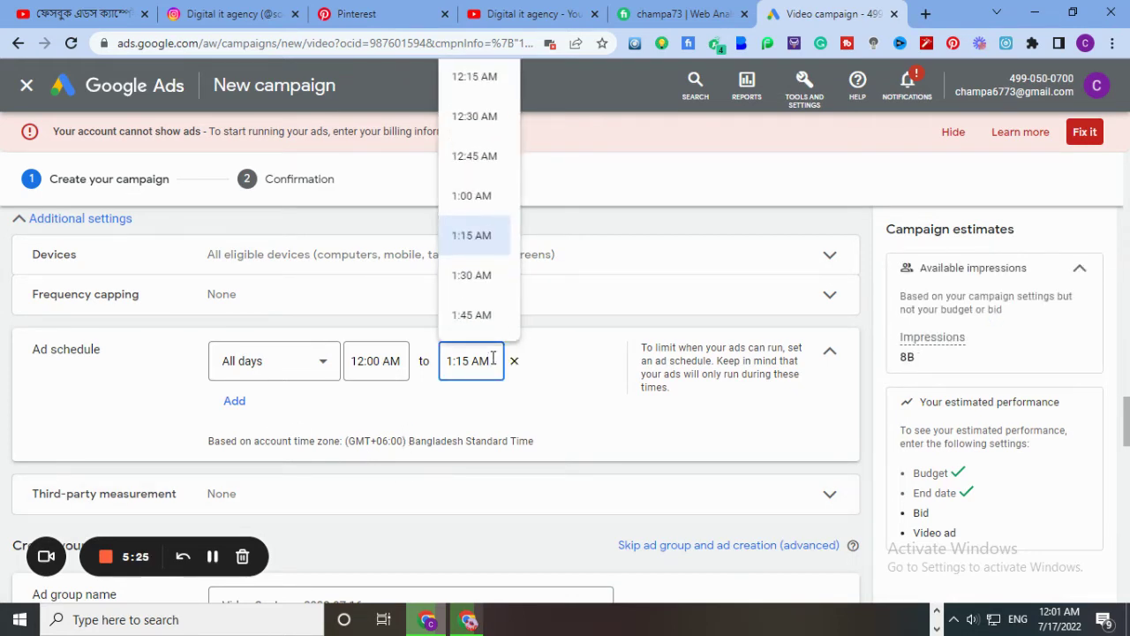
scroll(491, 308, down, 2)
click(472, 308)
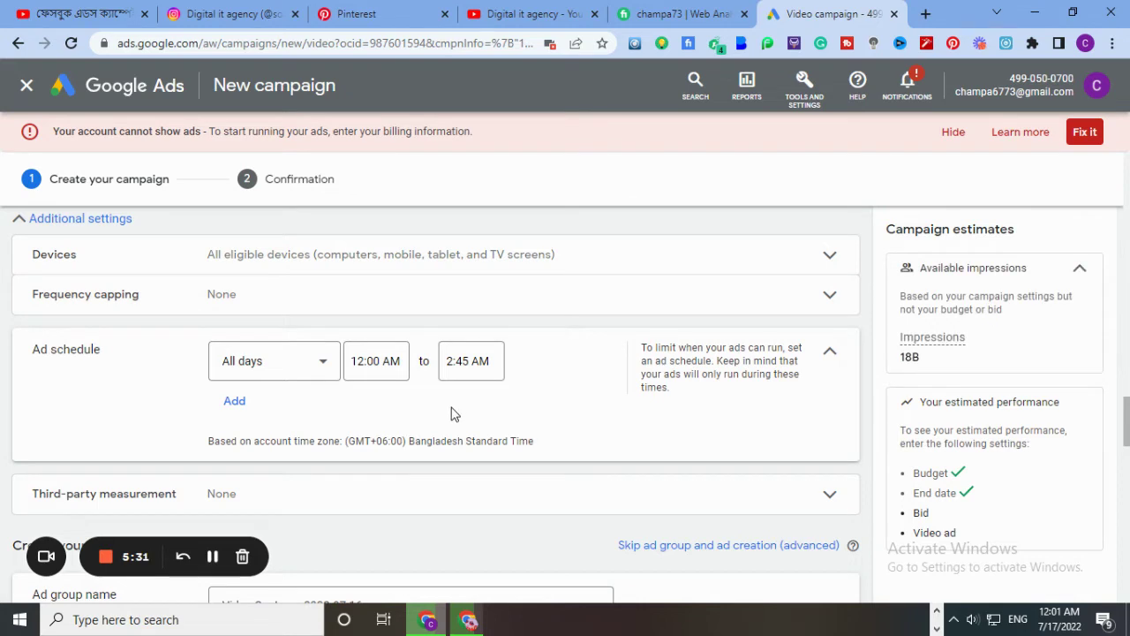
click(514, 361)
- Expand the third-party measurement settings to check the available vendors
scroll(355, 450, down, 1)
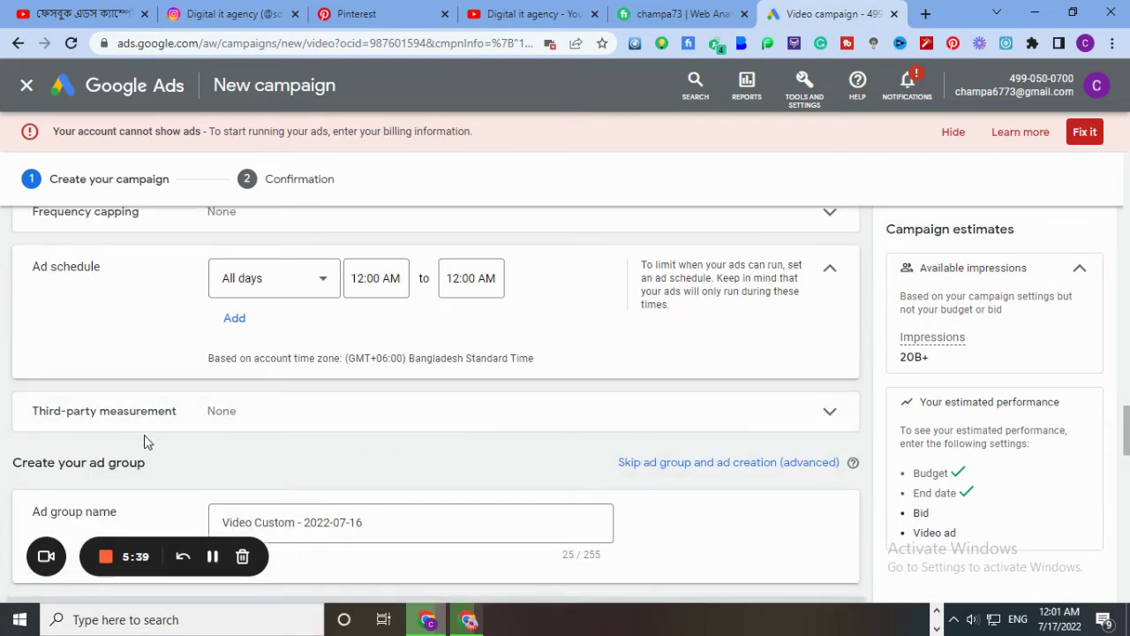
scroll(212, 422, down, 2)
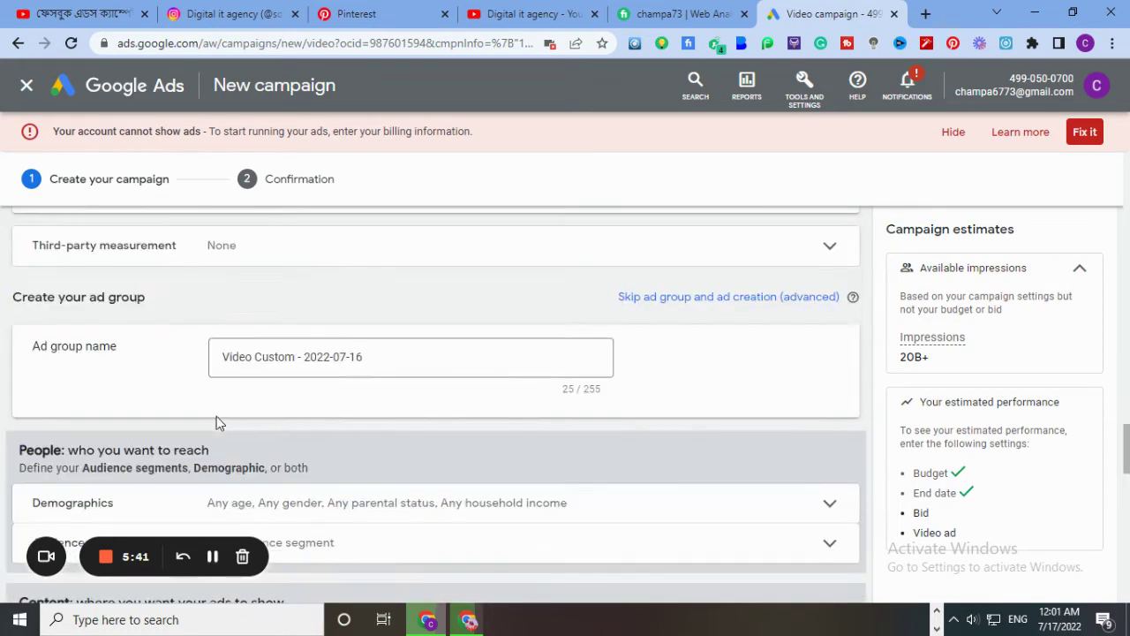
scroll(265, 426, up, 2)
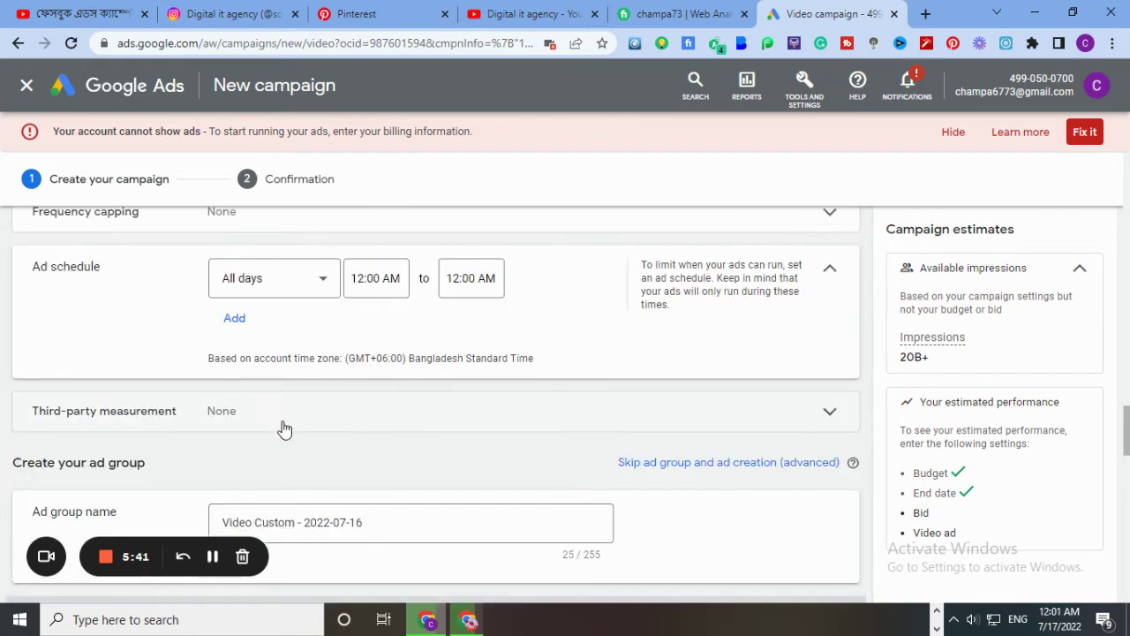
click(830, 412)
- Replace the default ad group name with "Abul Fashion 100$"
scroll(750, 420, down, 3)
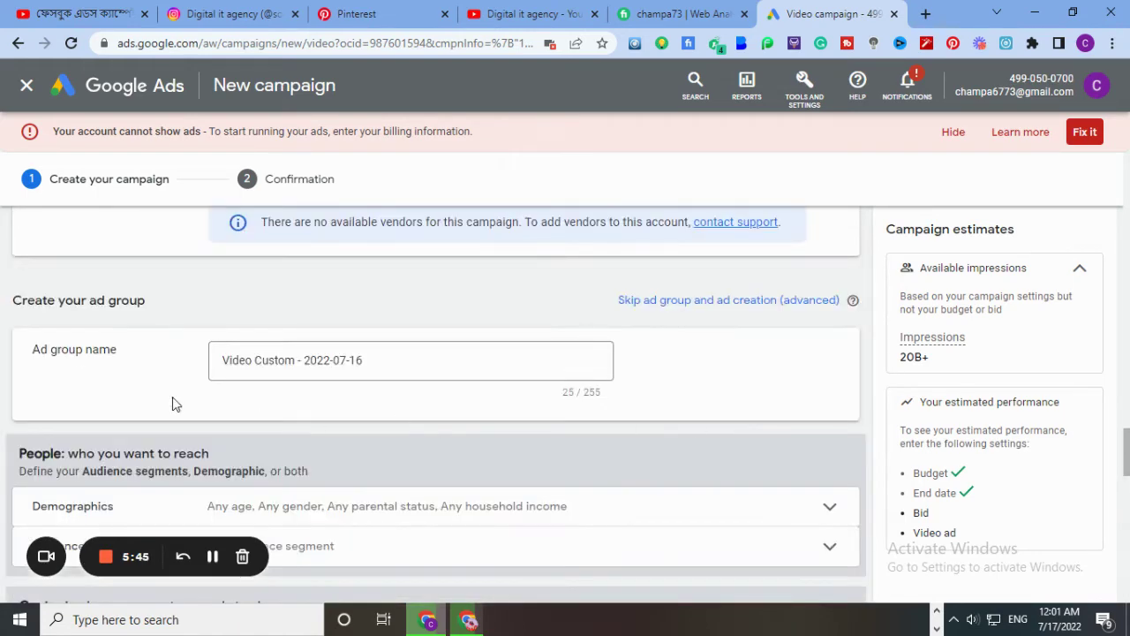
click(384, 357)
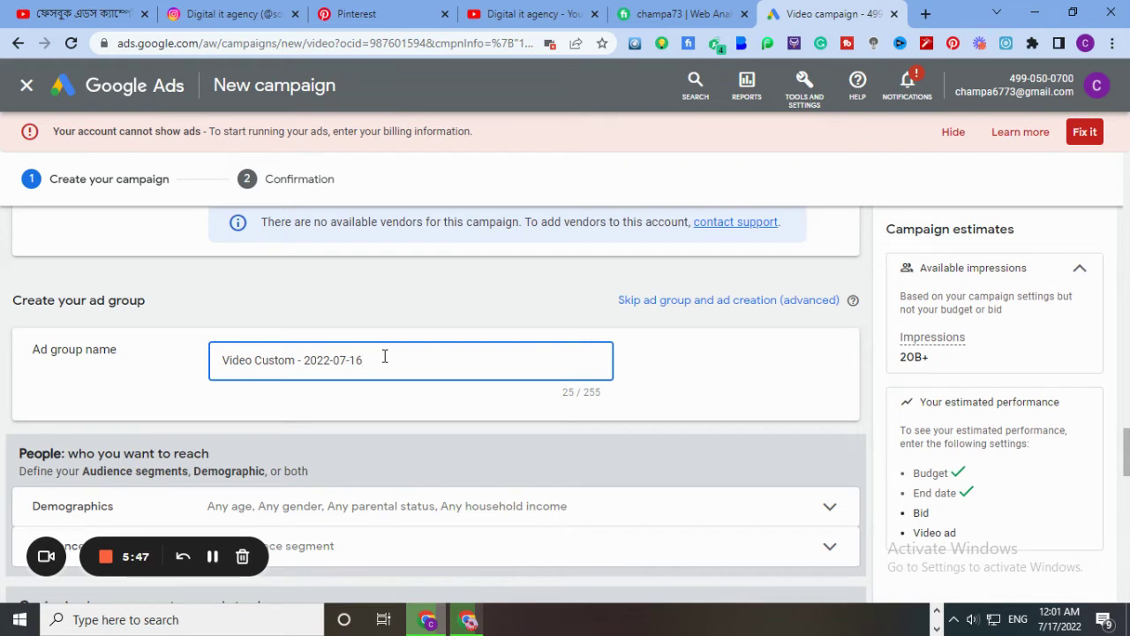
key(BackSpace)
key(BackSpace)
key(BackSpace)
key(BackSpace)
key(BackSpace)
key(BackSpace)
key(BackSpace)
key(BackSpace)
key(BackSpace)
key(BackSpace)
key(BackSpace)
key(BackSpace)
key(BackSpace)
key(BackSpace)
key(BackSpace)
key(BackSpace)
key(BackSpace)
key(BackSpace)
key(BackSpace)
key(BackSpace)
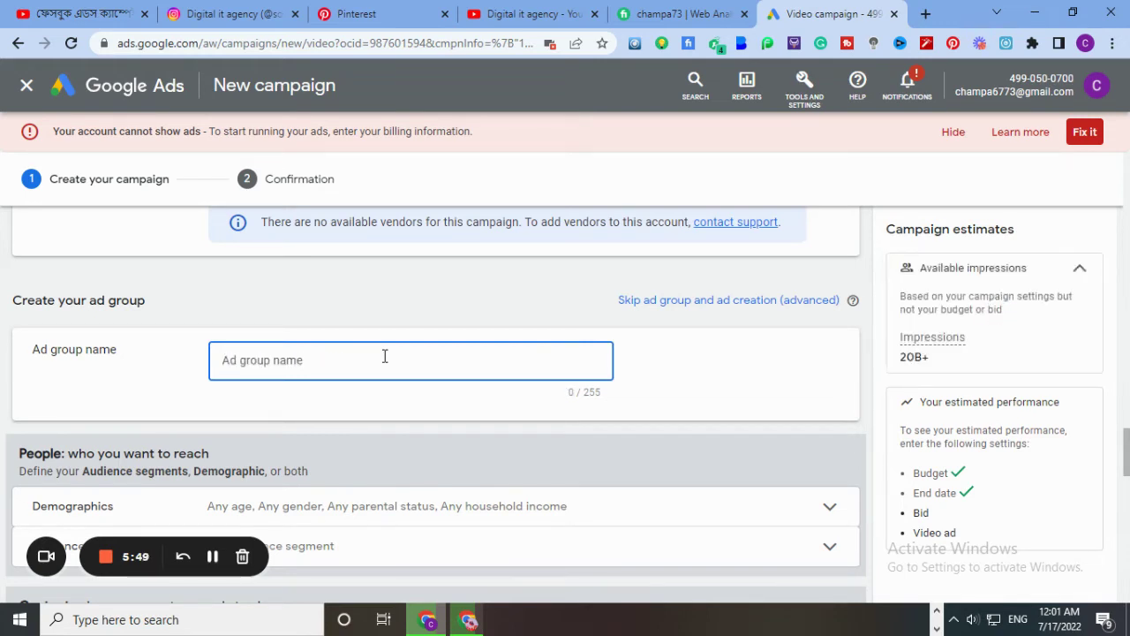
text(Ab)
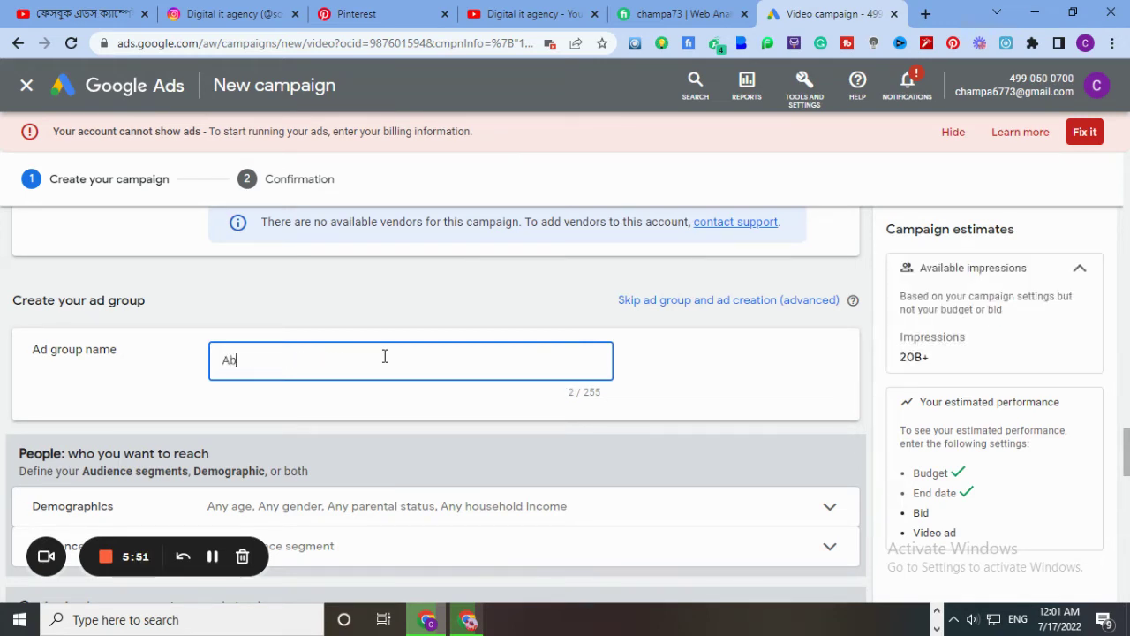
text(ul Fas)
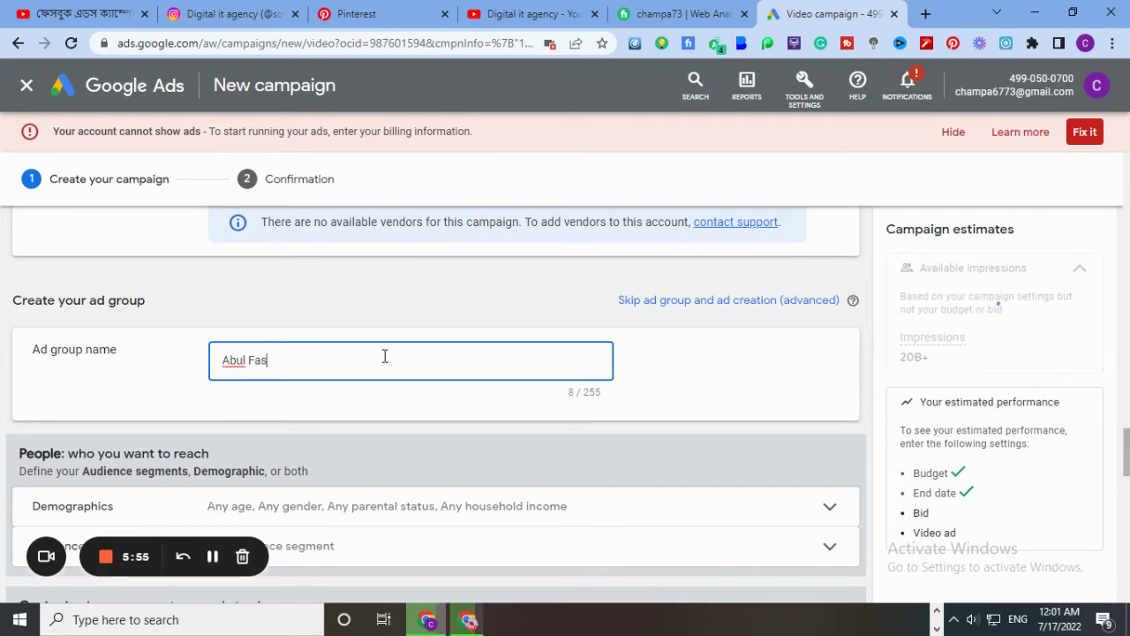
text(hio)
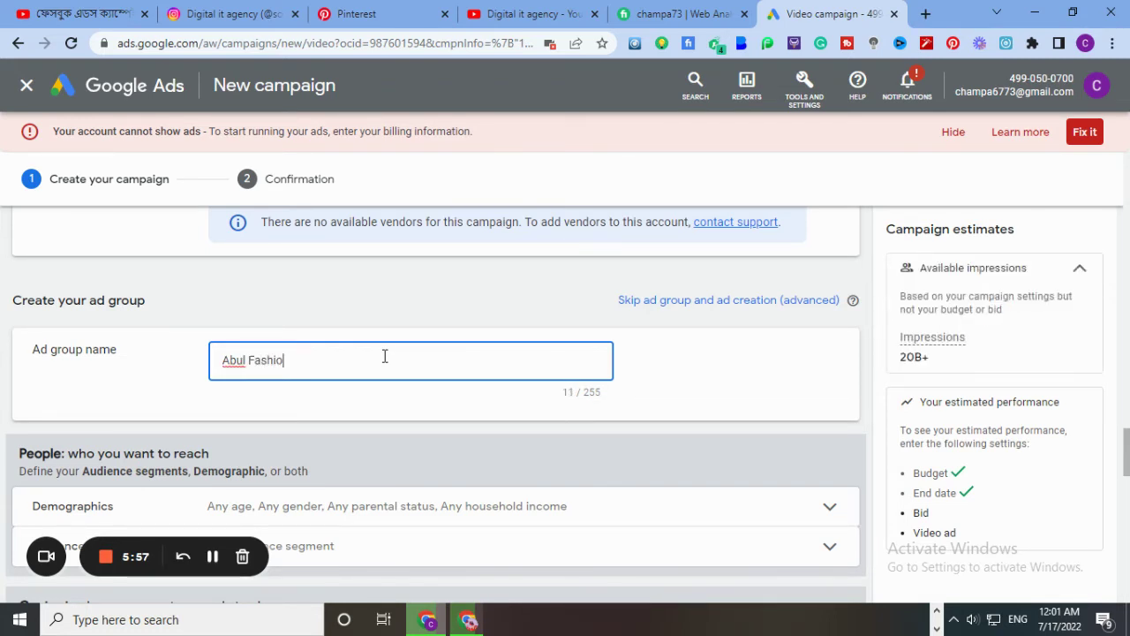
text(n )
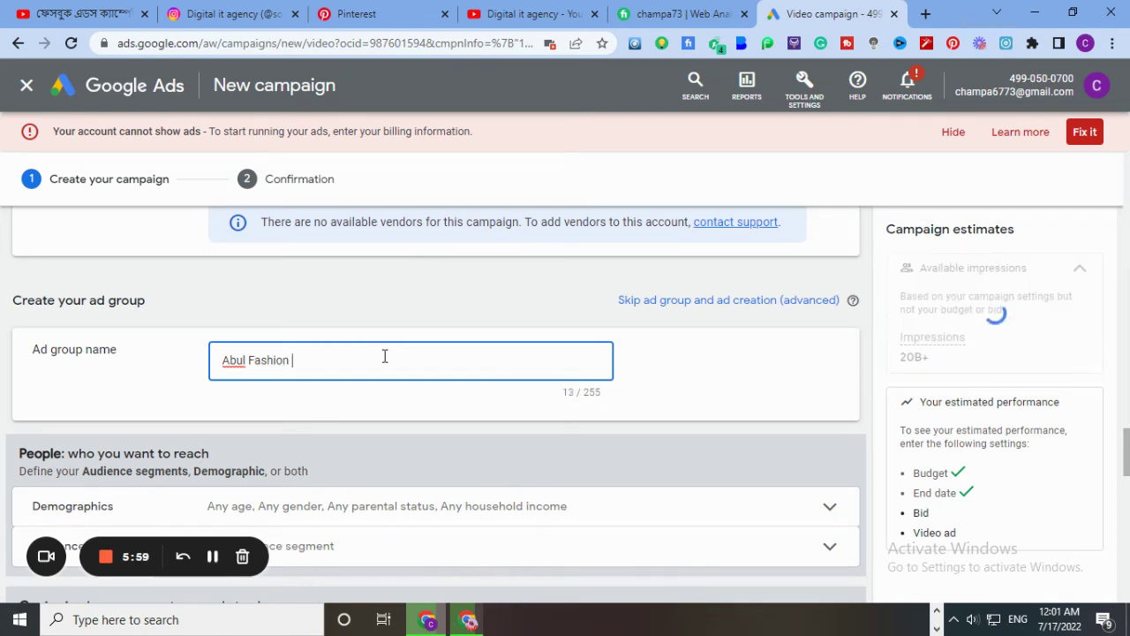
text(100$)
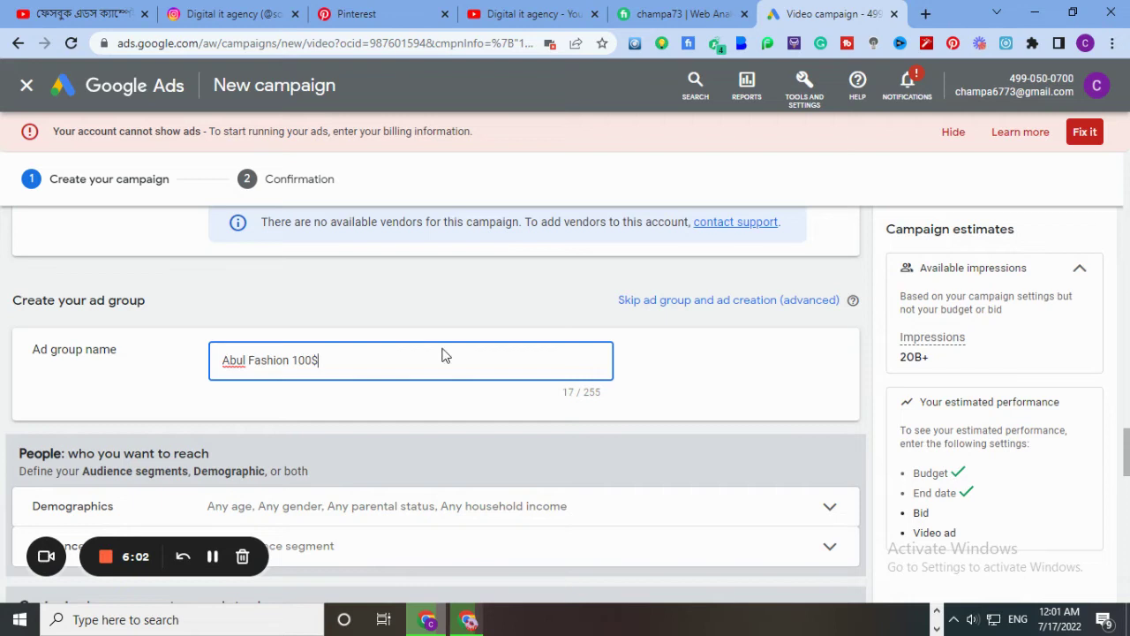
- Target the suggested in-market audience segments Men's Apparel, Women's Apparel, Bridal Wear and Formal Wear
scroll(446, 355, down, 2)
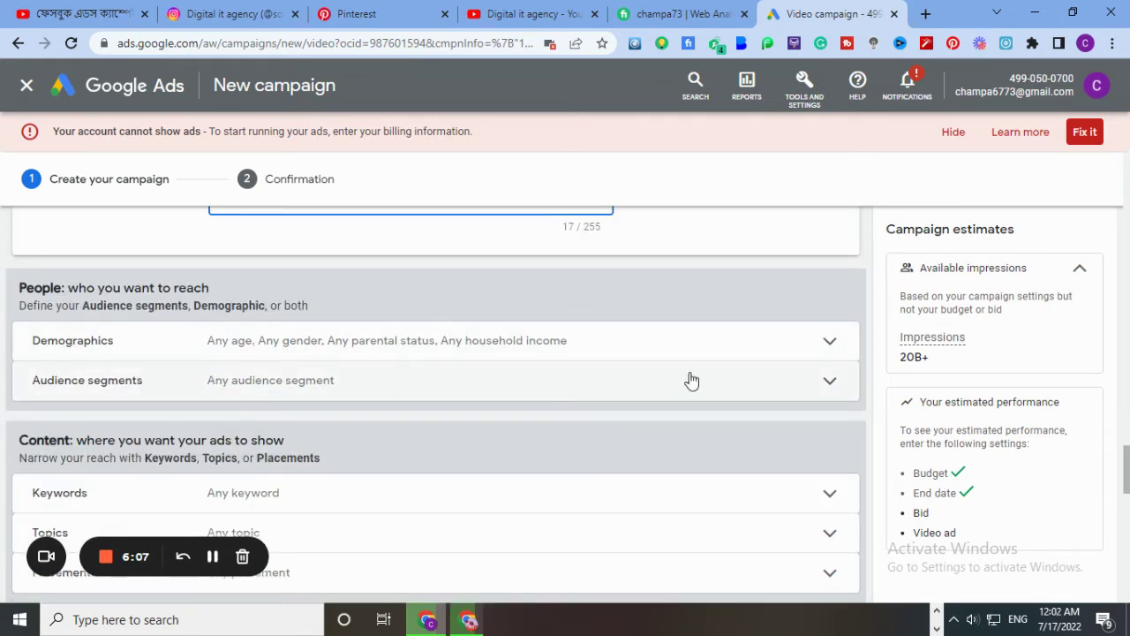
click(830, 382)
scroll(666, 398, down, 2)
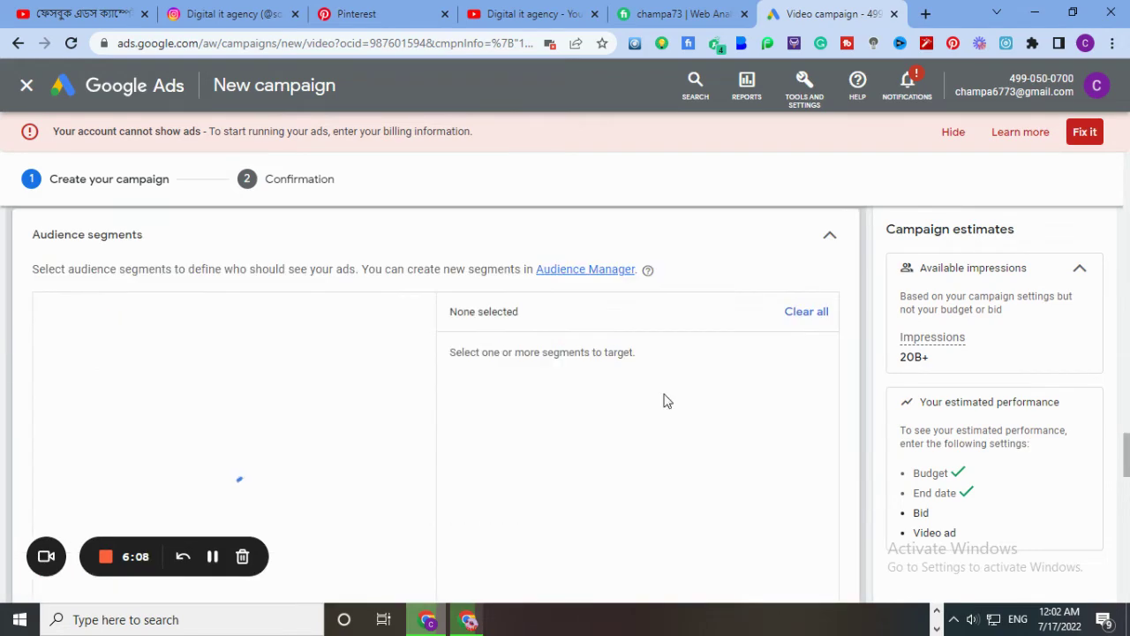
scroll(300, 429, down, 1)
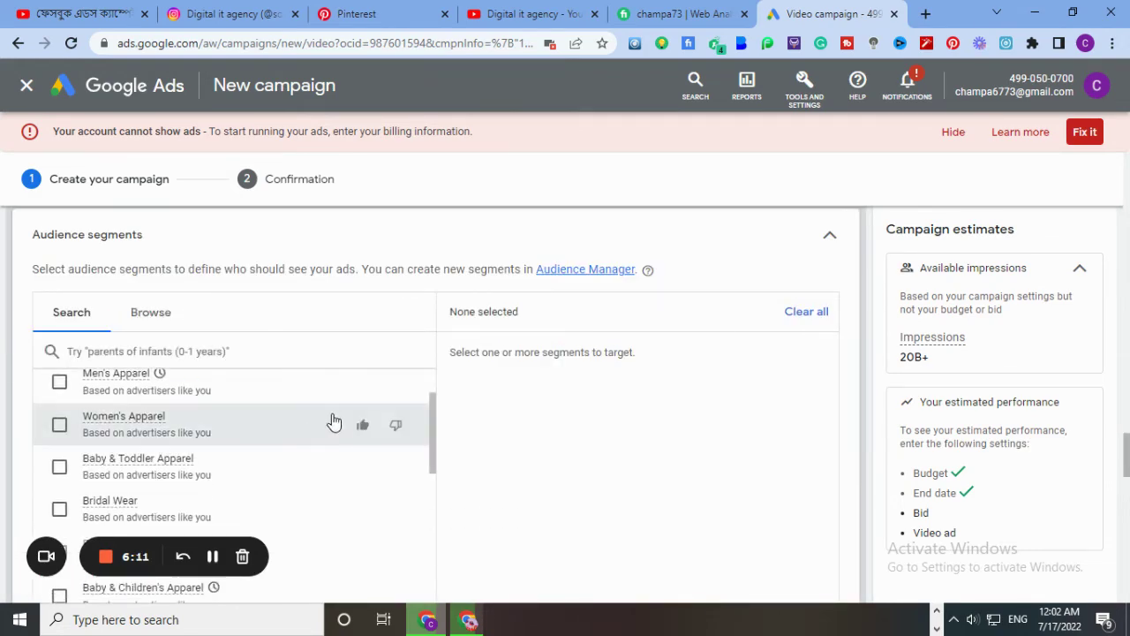
scroll(459, 385, up, 1)
scroll(679, 350, down, 1)
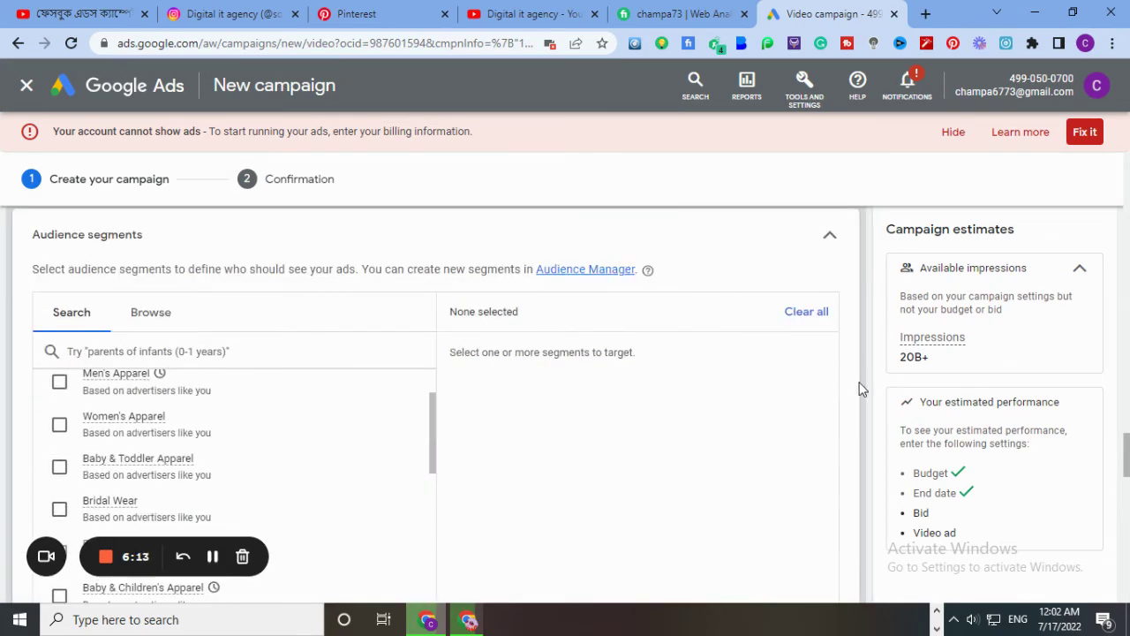
click(59, 382)
click(60, 424)
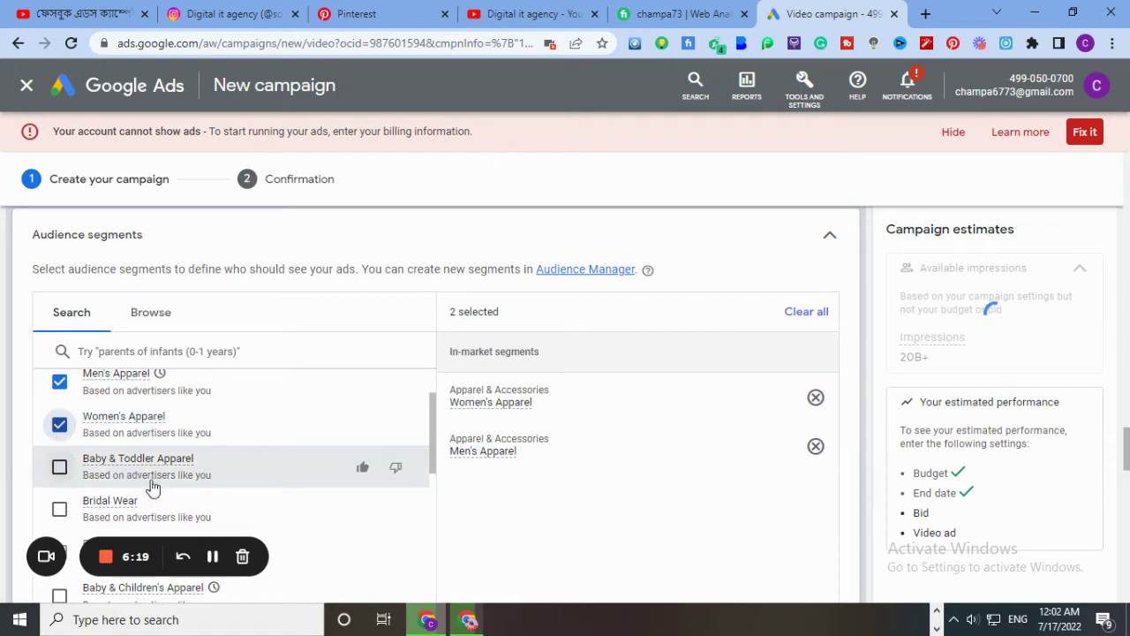
scroll(150, 486, down, 1)
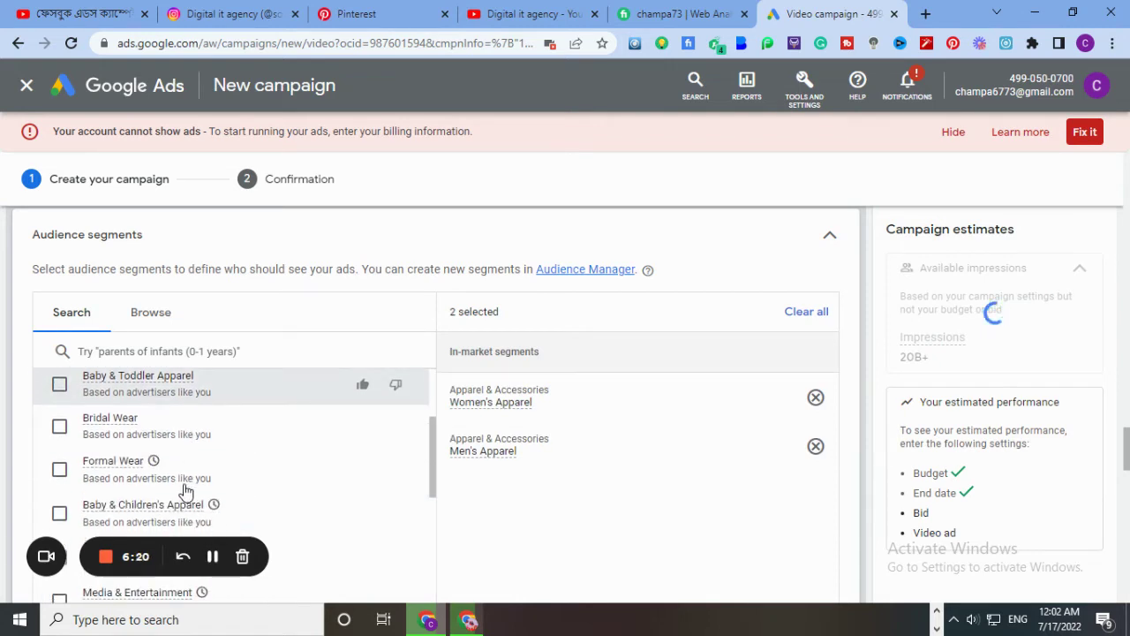
click(59, 428)
click(61, 470)
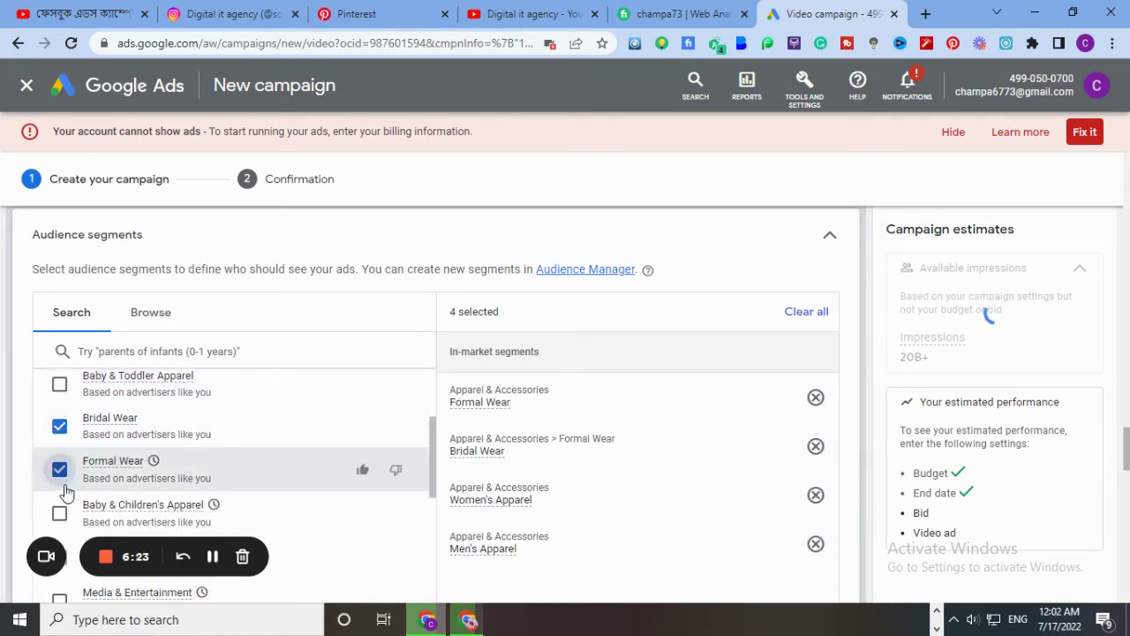
- Add the Media & Entertainment, Fashion Trend and Fashion segments to the ad group's audience targeting
scroll(318, 495, down, 1)
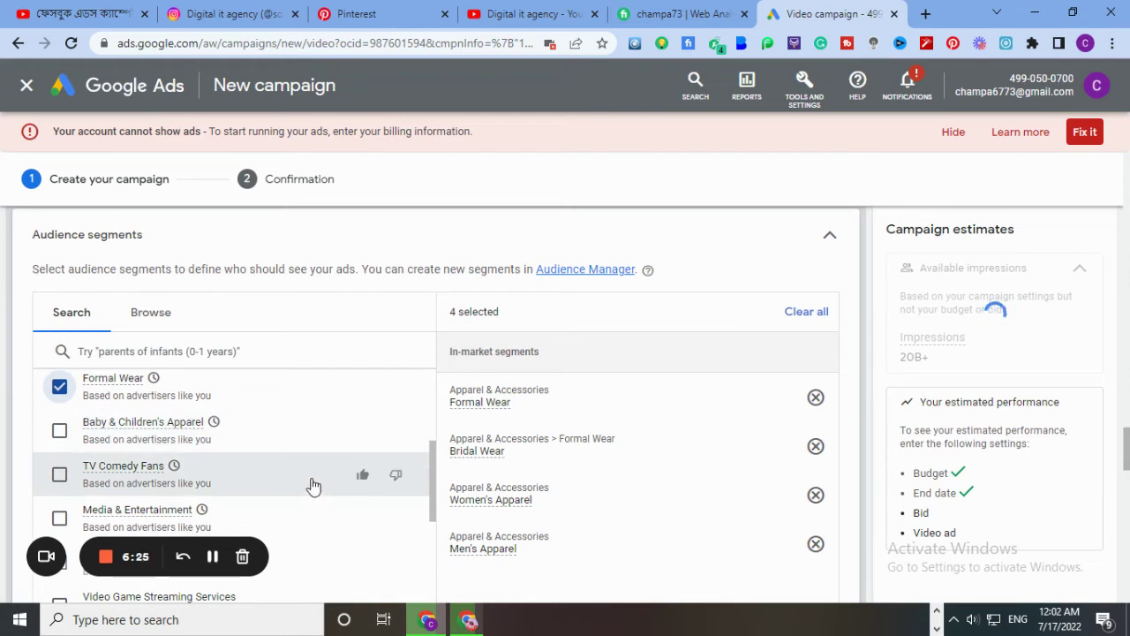
scroll(312, 476, down, 2)
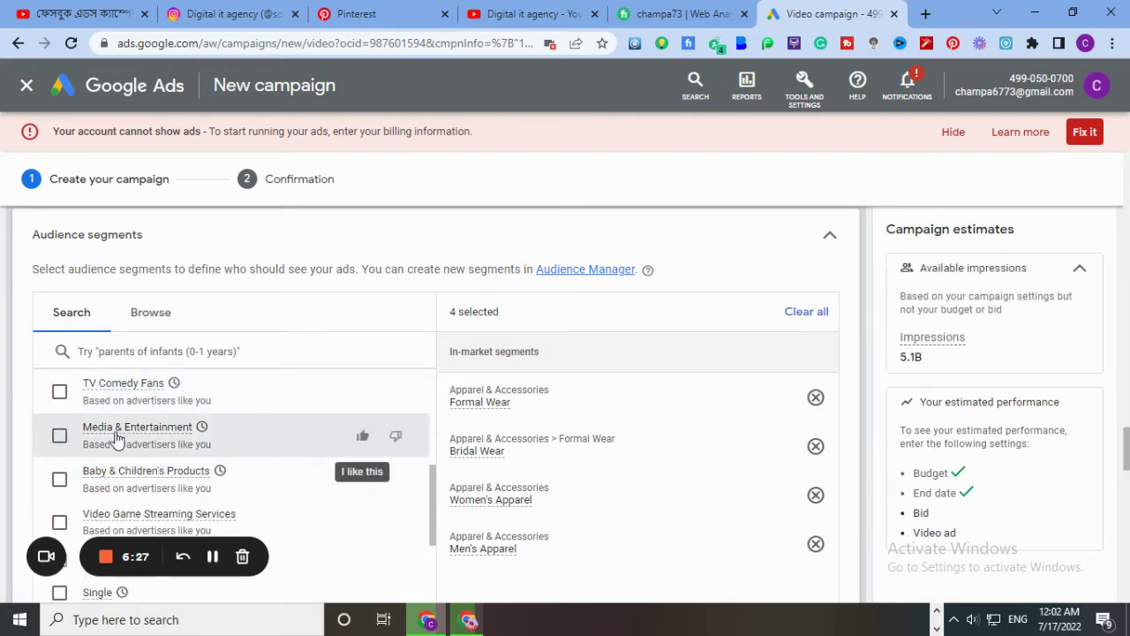
click(59, 435)
scroll(305, 494, down, 3)
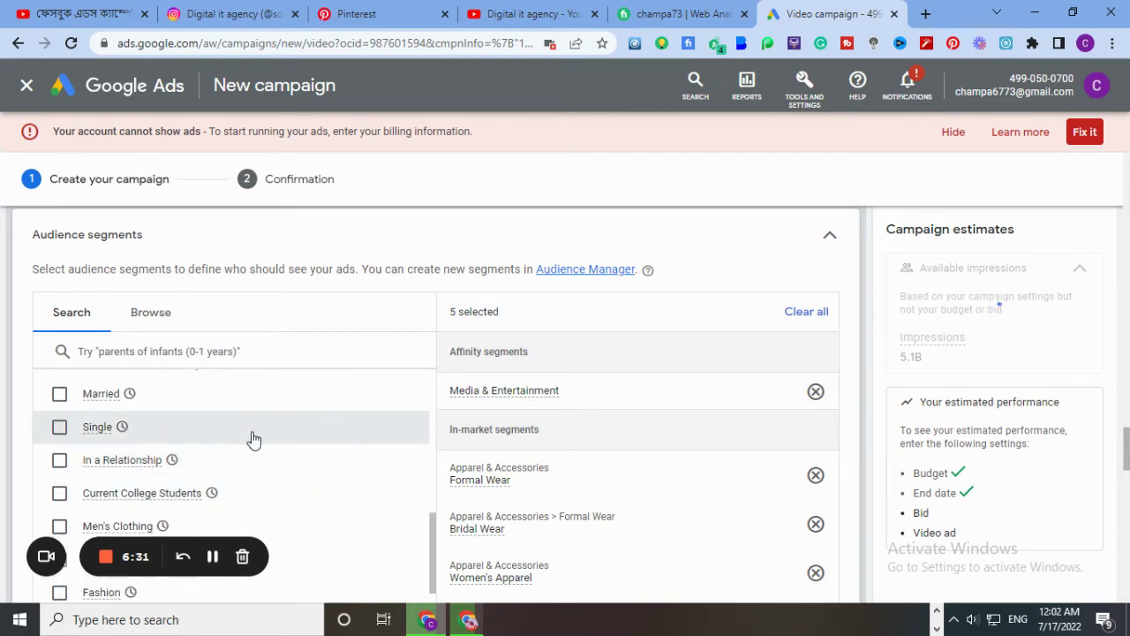
scroll(260, 439, down, 3)
scroll(277, 443, down, 2)
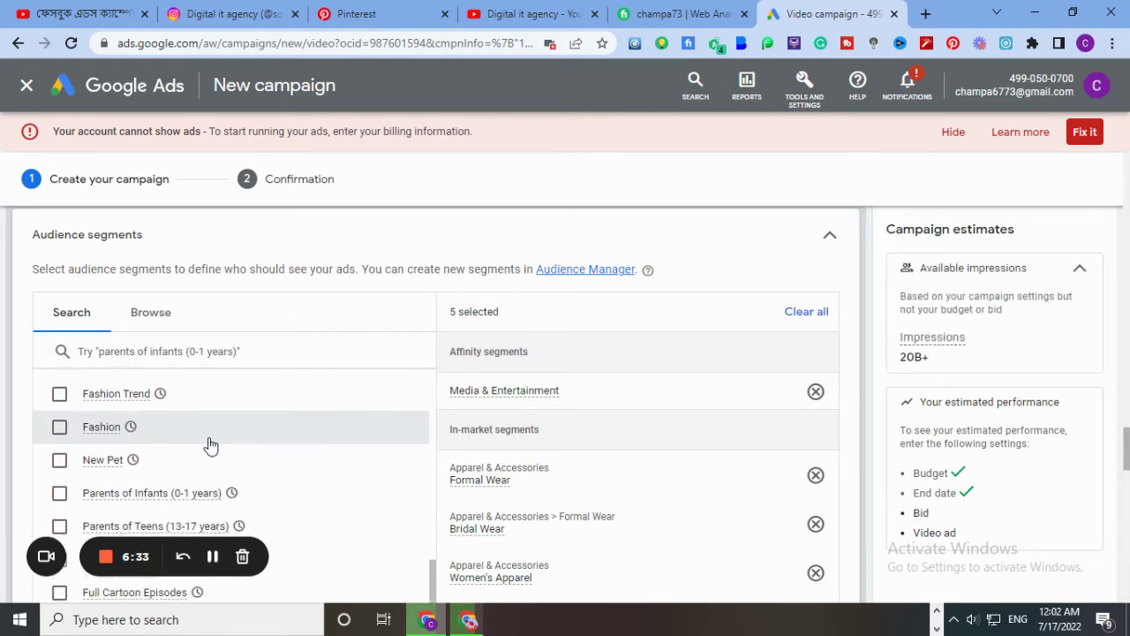
click(58, 394)
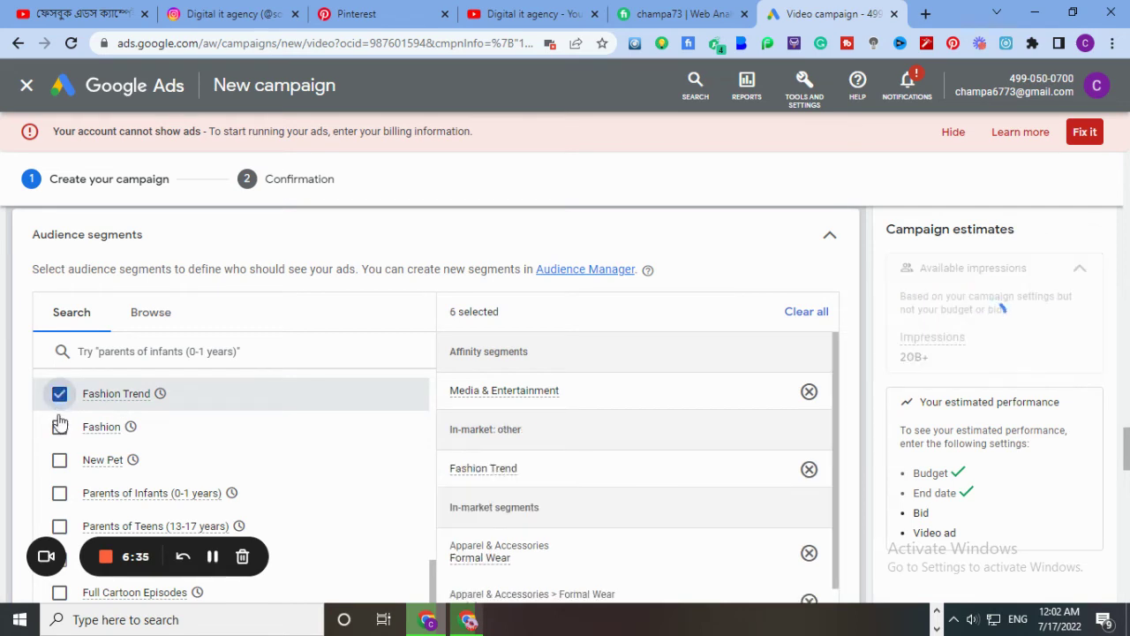
click(58, 427)
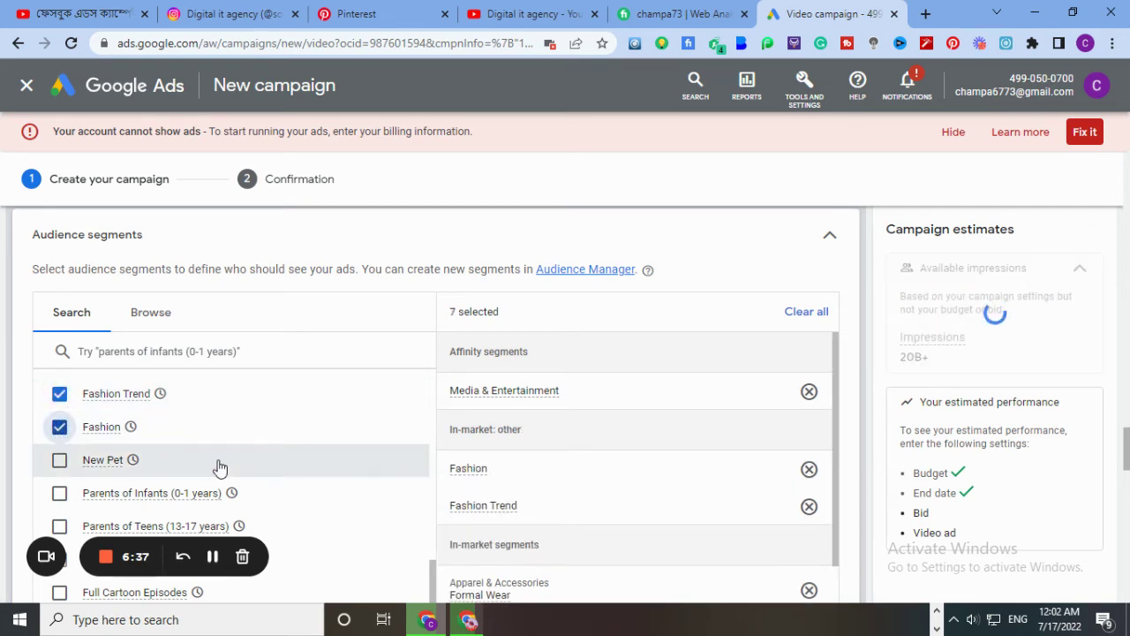
- Look through the remaining suggested audience segments and the content targeting and bid settings below them
scroll(265, 465, down, 1)
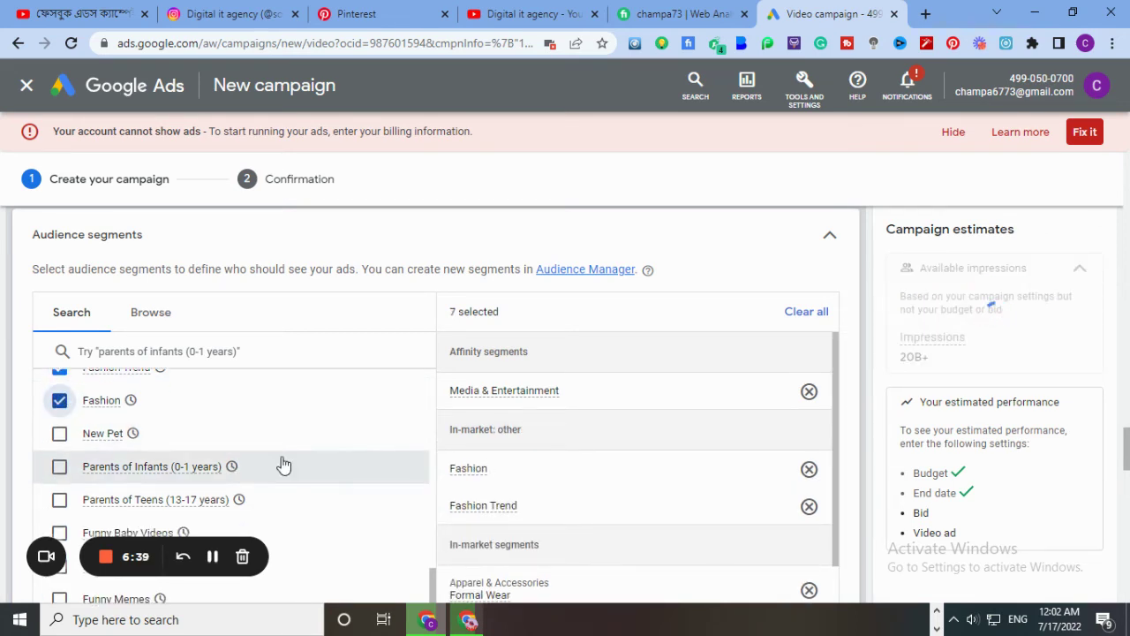
scroll(284, 465, down, 1)
scroll(277, 472, down, 1)
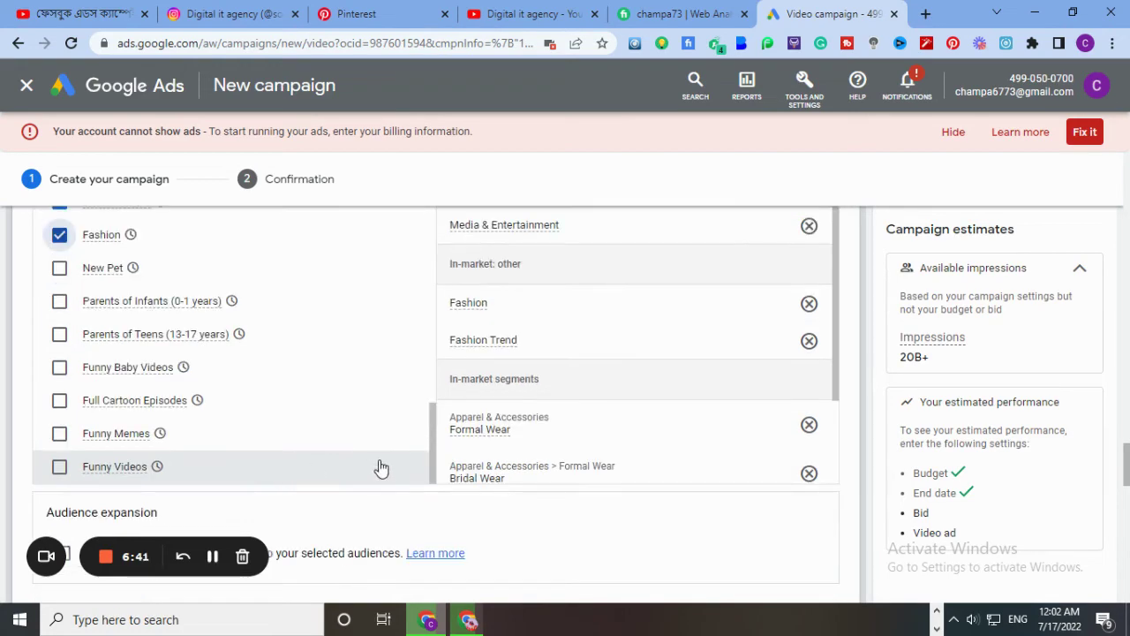
scroll(441, 479, down, 2)
scroll(396, 479, down, 5)
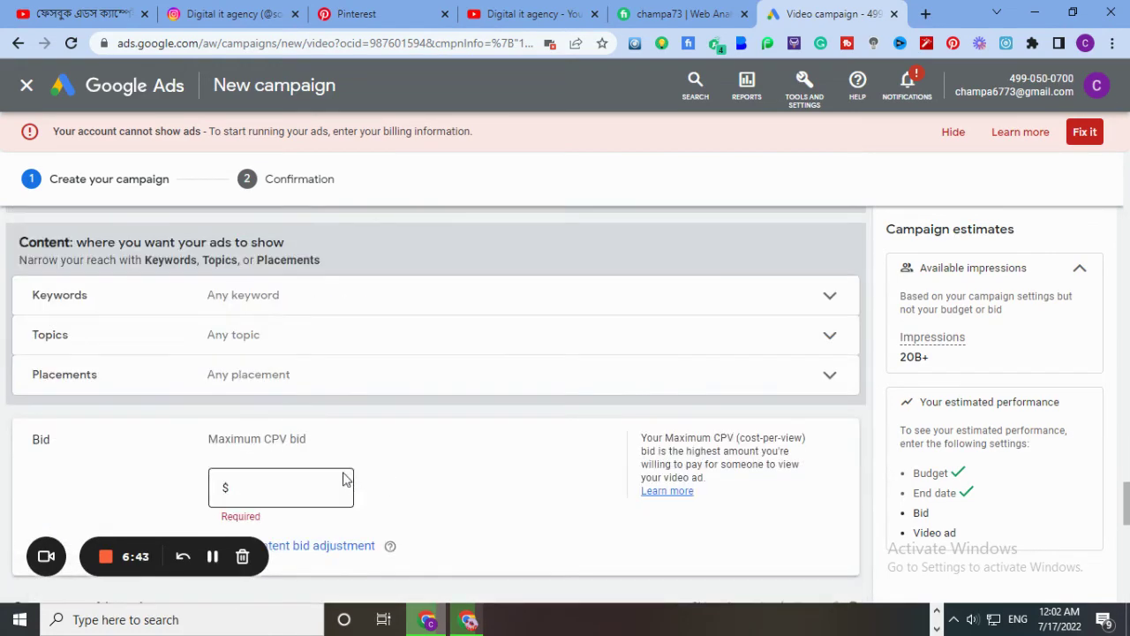
- Exclude the Unknown gender group from the ad group's demographic targeting
scroll(397, 379, up, 4)
scroll(426, 356, up, 3)
scroll(567, 280, up, 2)
scroll(567, 280, up, 2)
scroll(296, 296, up, 4)
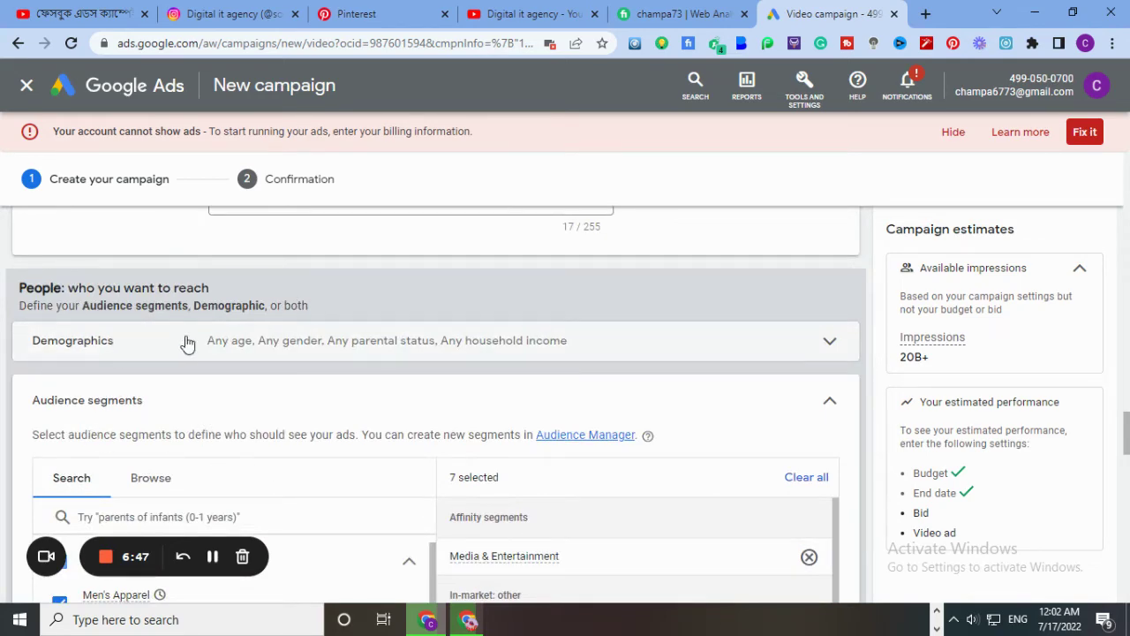
click(830, 341)
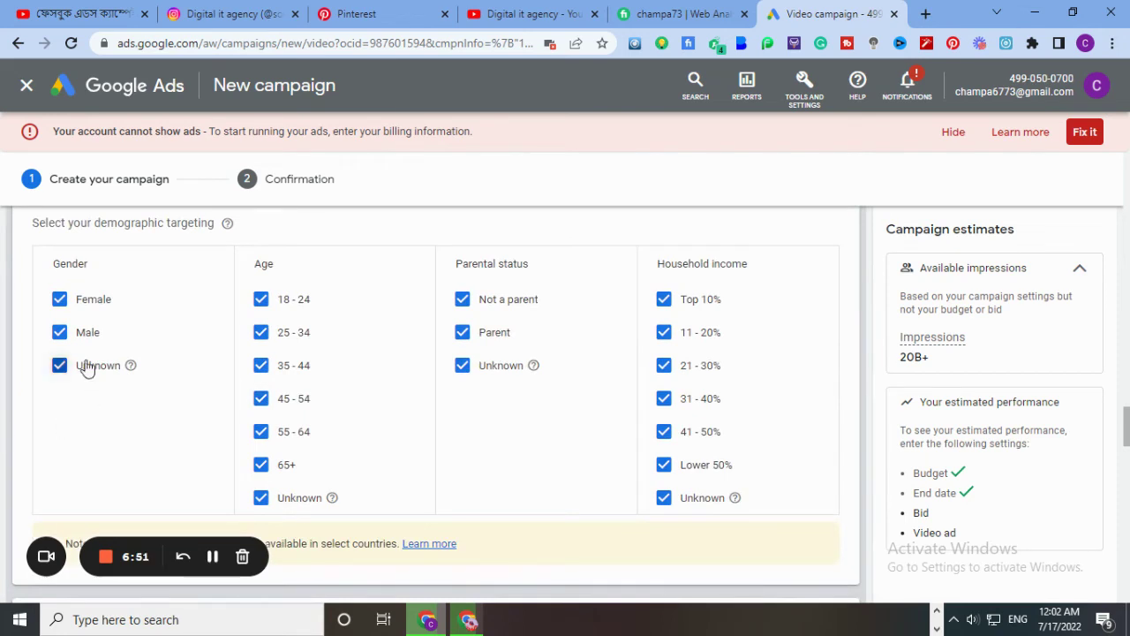
click(58, 366)
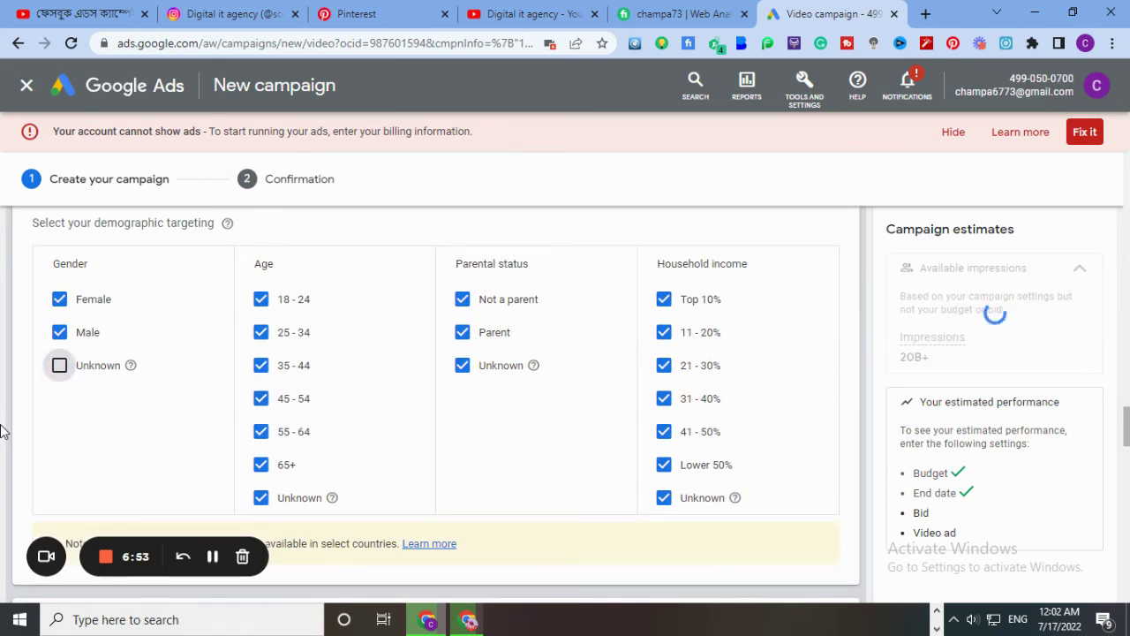
- Exclude ages 45 - 54, 55 - 64, 65+ and Unknown, plus Unknown parental status and household income, from the demographic targeting
click(260, 497)
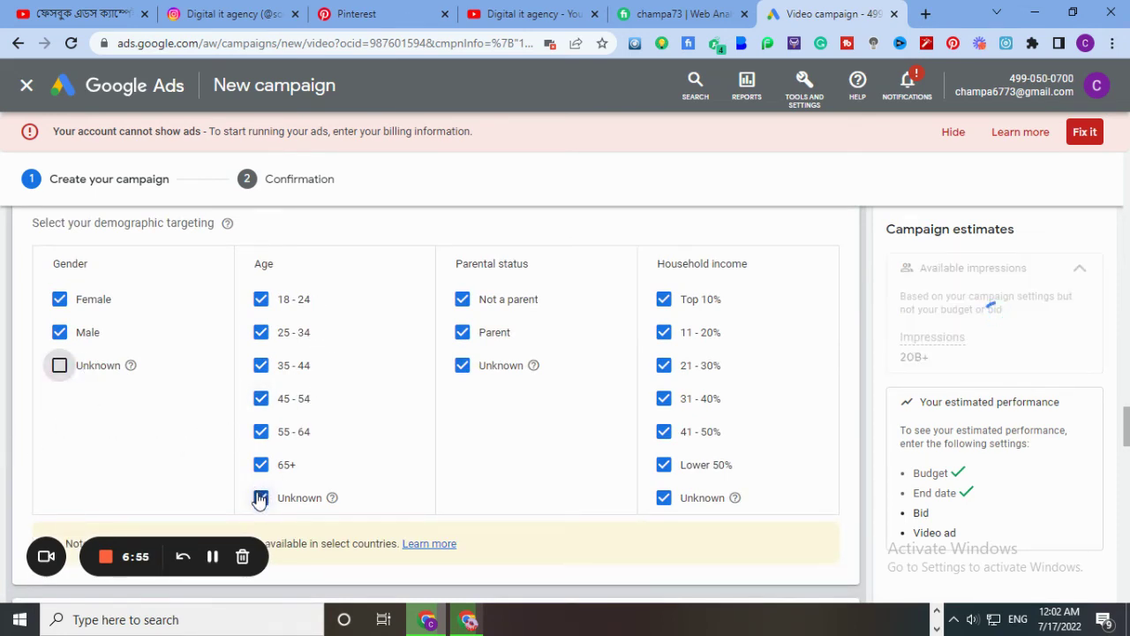
click(260, 465)
click(260, 432)
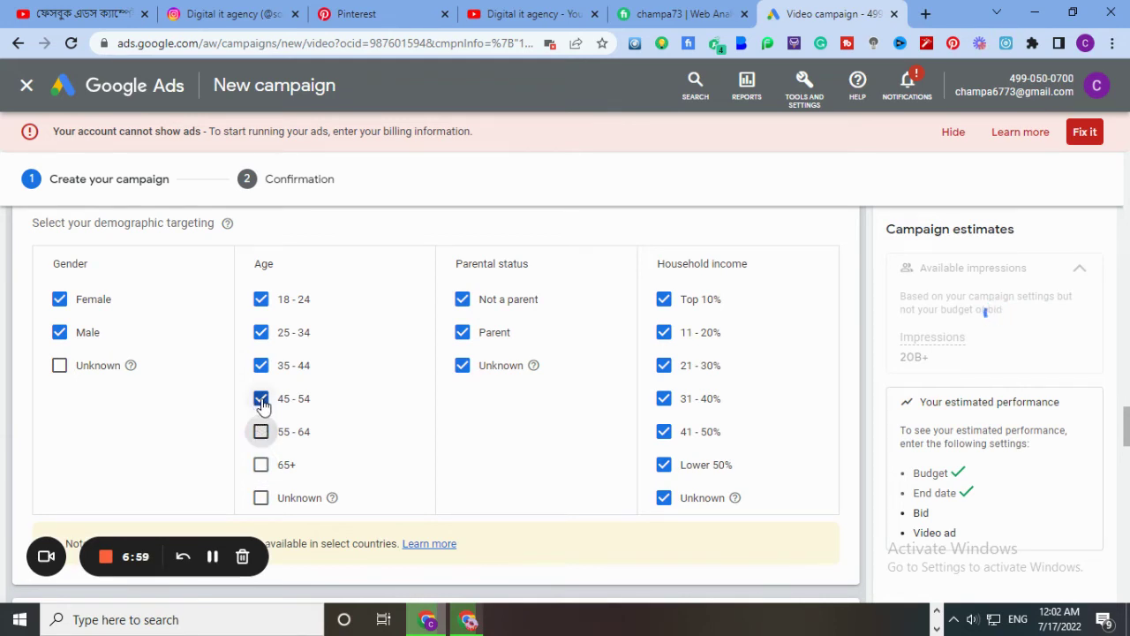
click(261, 401)
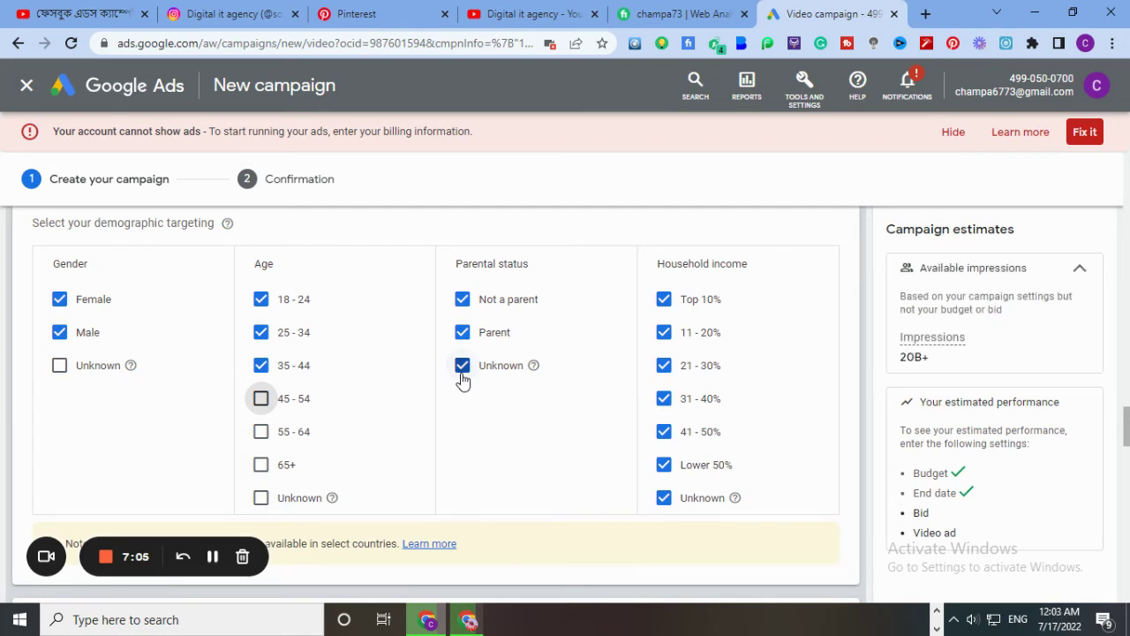
click(462, 381)
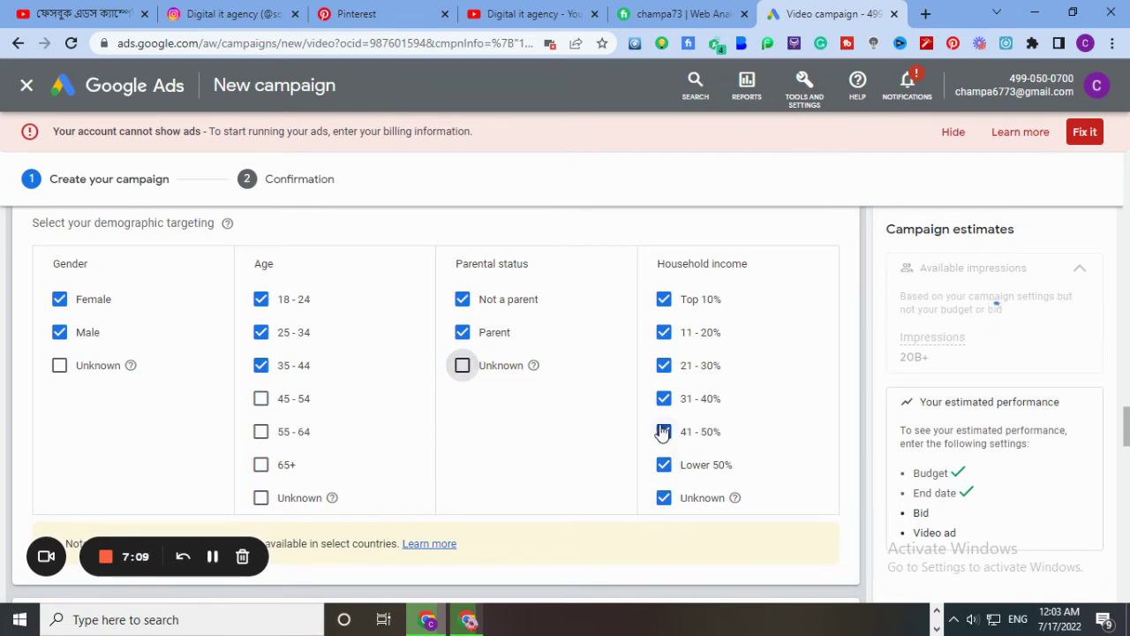
click(663, 499)
- Add "Fashion" as the first keyword in the ad group's content targeting
scroll(388, 499, down, 2)
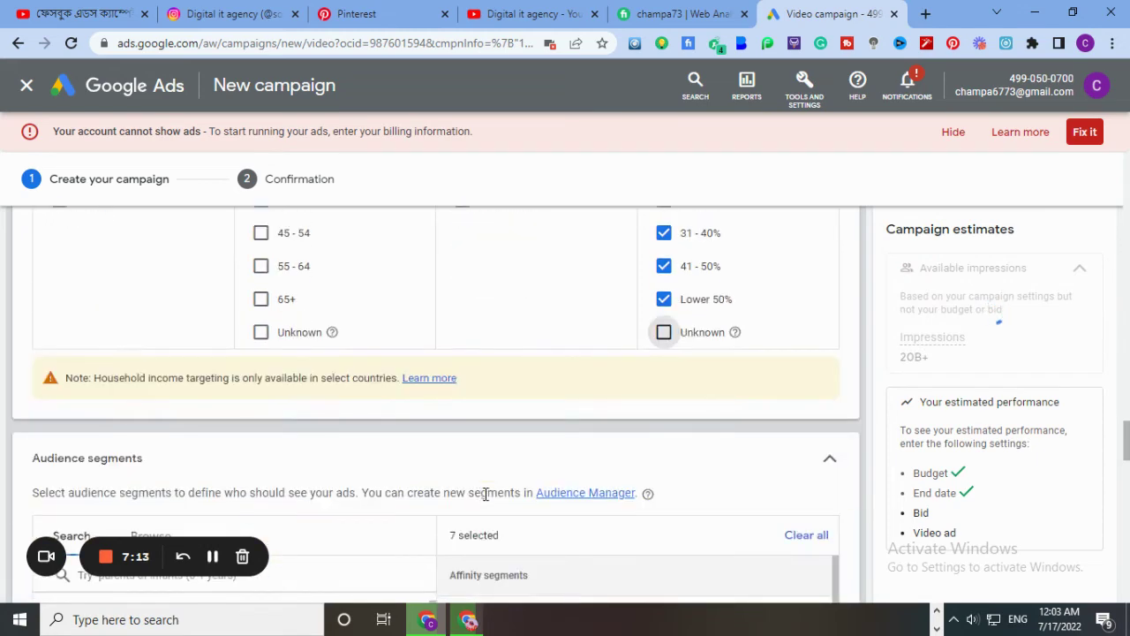
scroll(508, 448, down, 2)
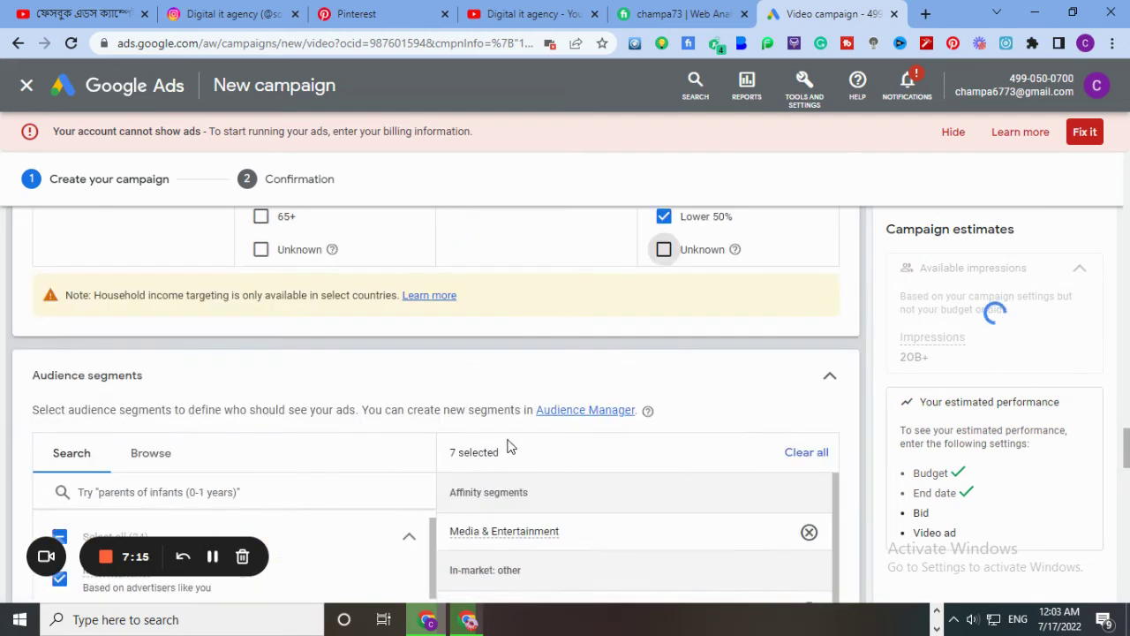
scroll(261, 443, down, 1)
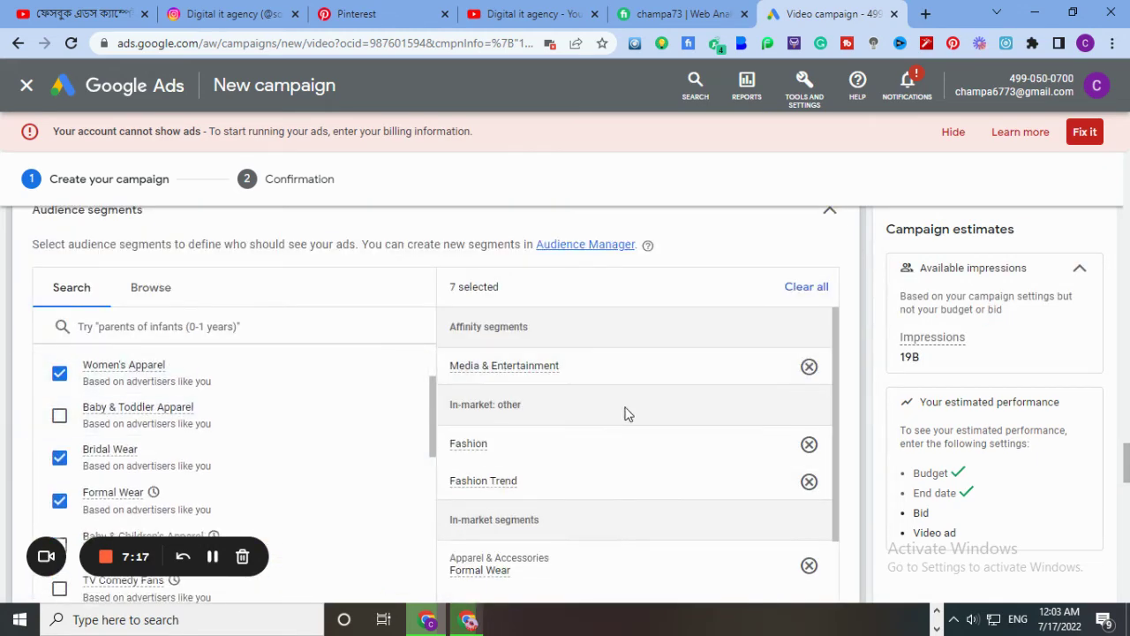
scroll(625, 412, down, 2)
scroll(393, 459, down, 3)
scroll(392, 492, down, 7)
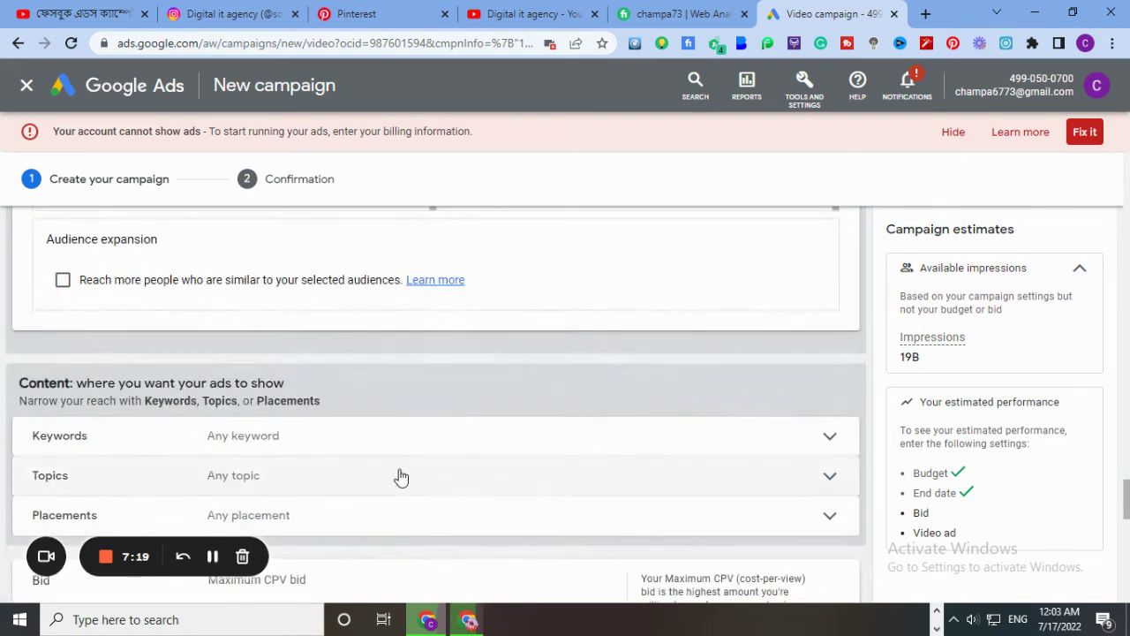
scroll(421, 449, up, 1)
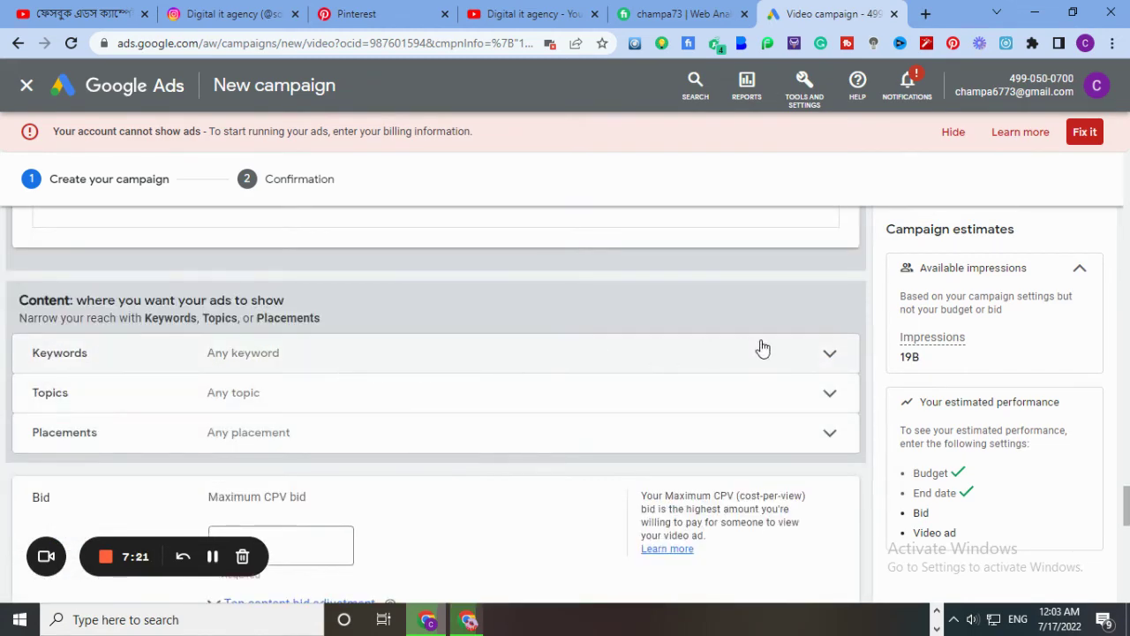
click(821, 353)
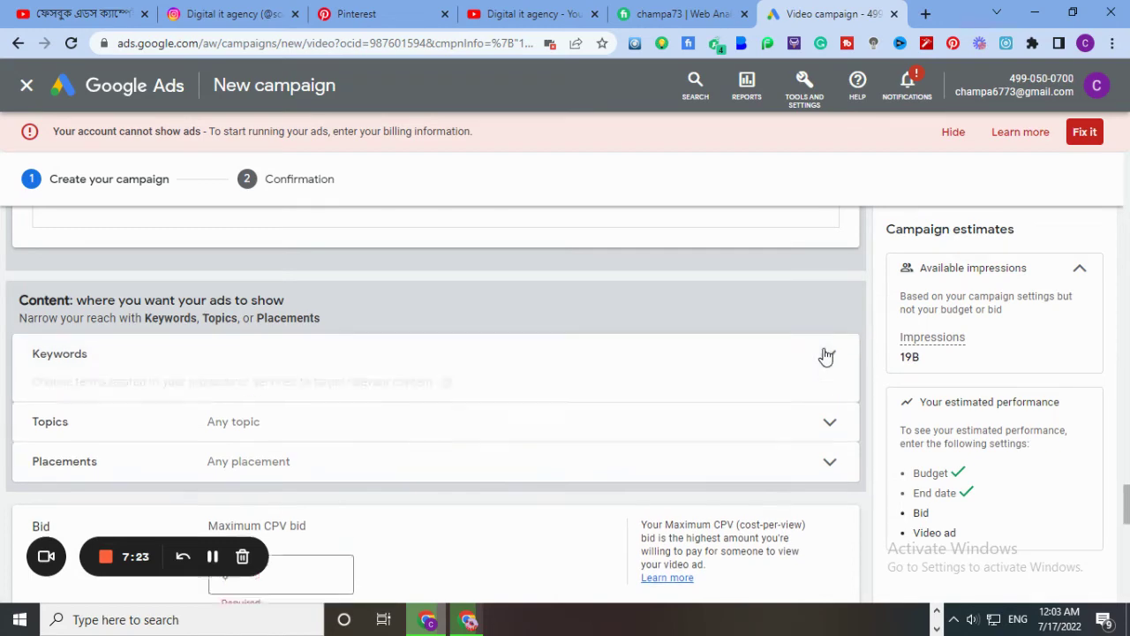
scroll(223, 492, down, 2)
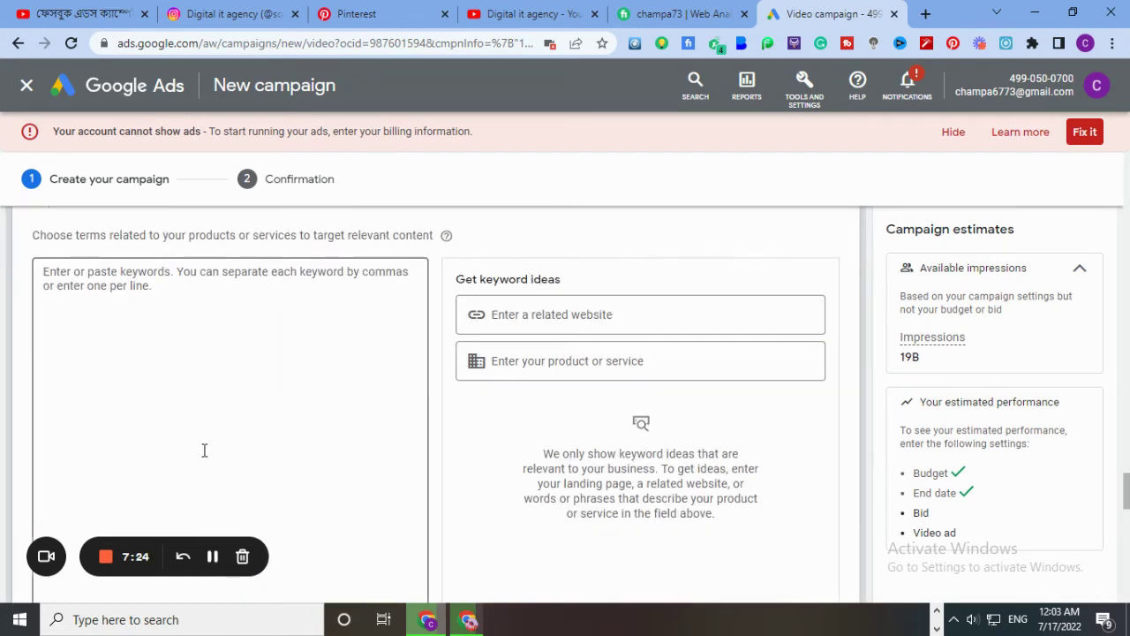
click(107, 307)
text(F)
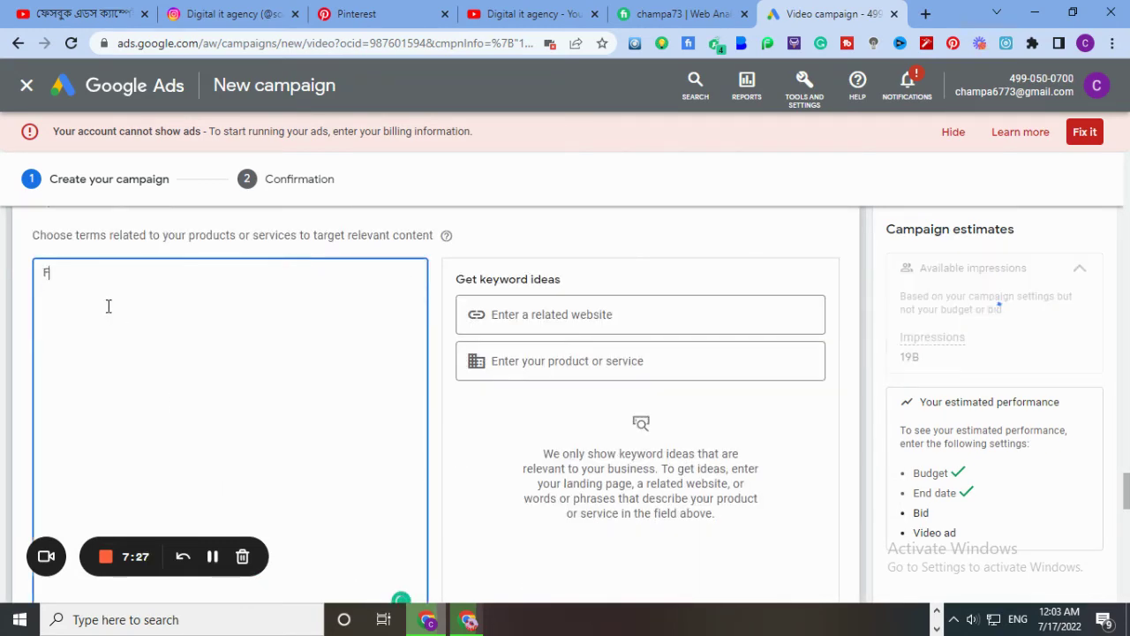
text(ashio)
text(n)
key(BackSpace)
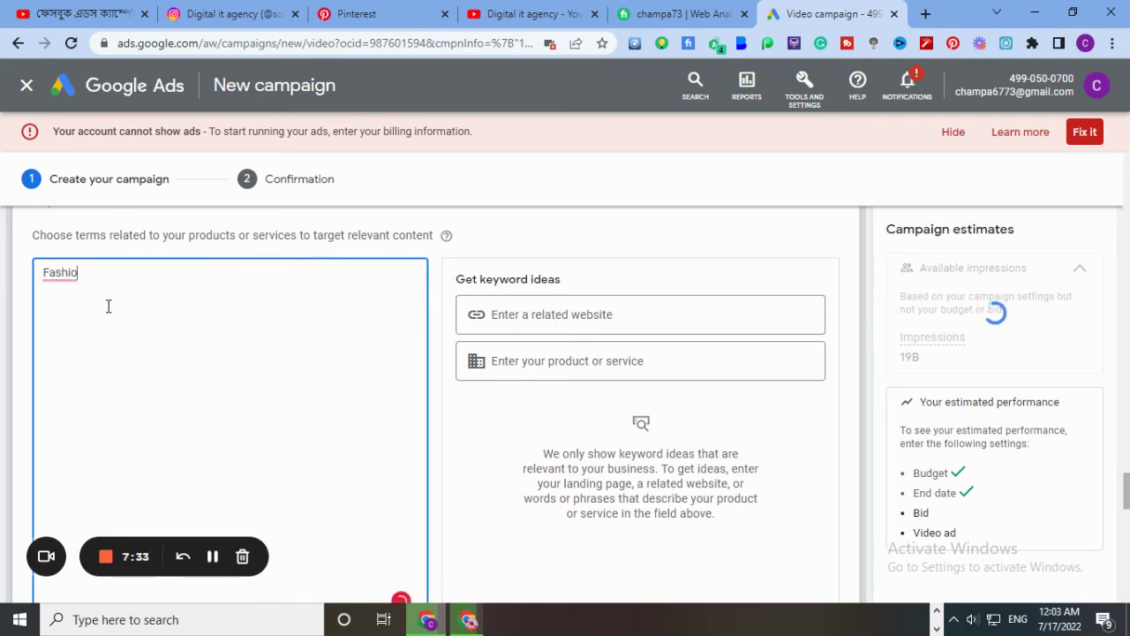
text(n)
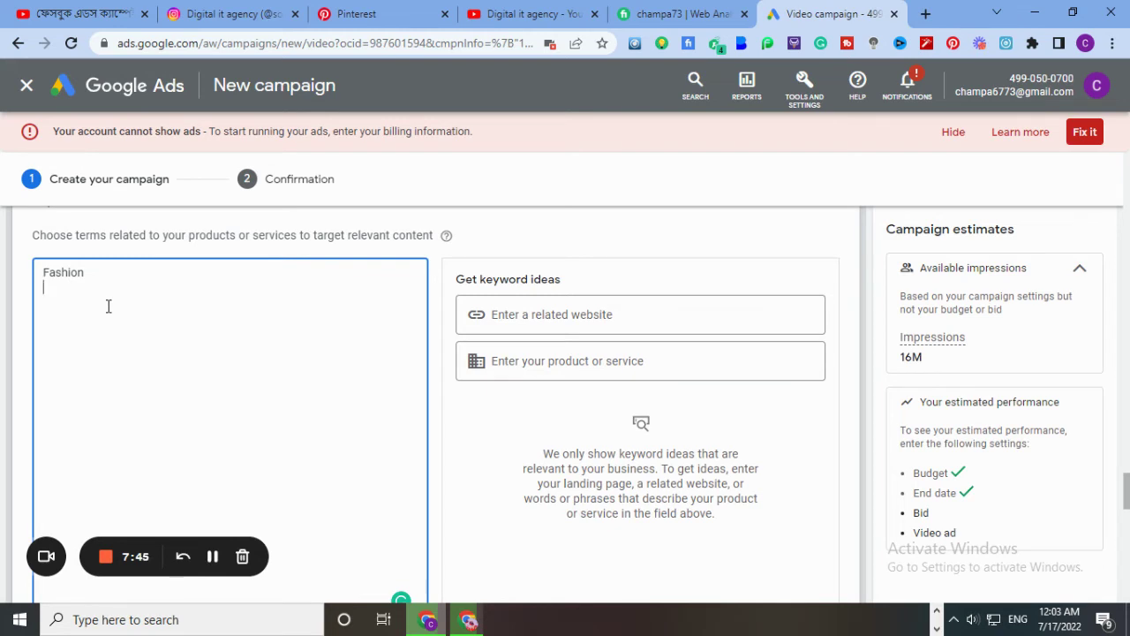
- Add "T-sharts" and "New Sharts" to the targeting keywords, each on its own line below "Fashion"
text(T)
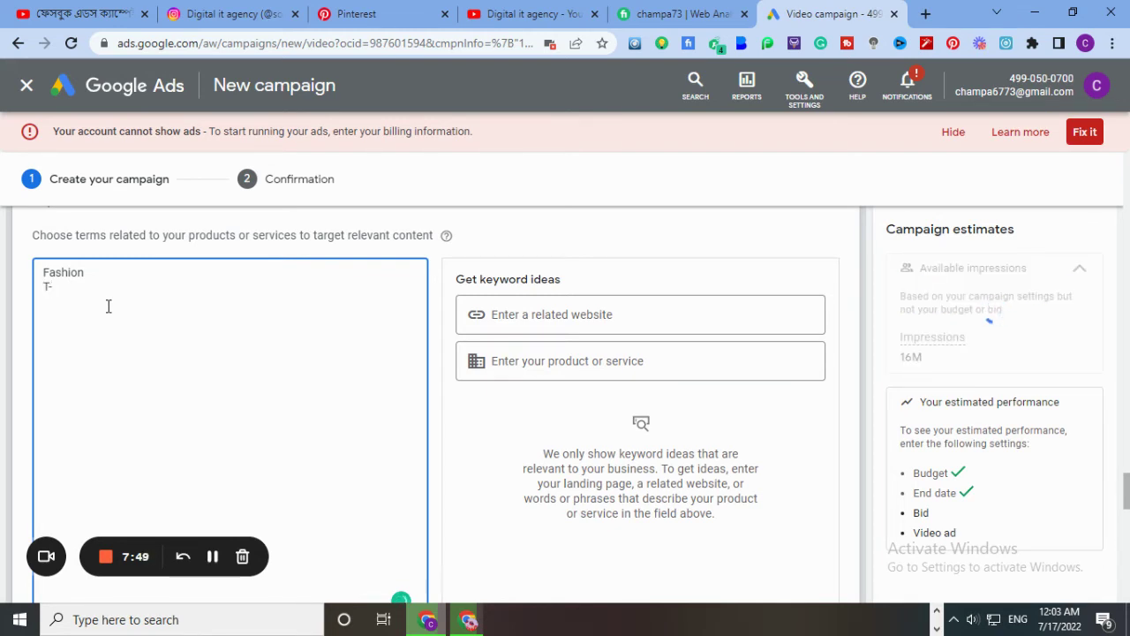
text(-sharts)
key(Return)
text(New Sharts)
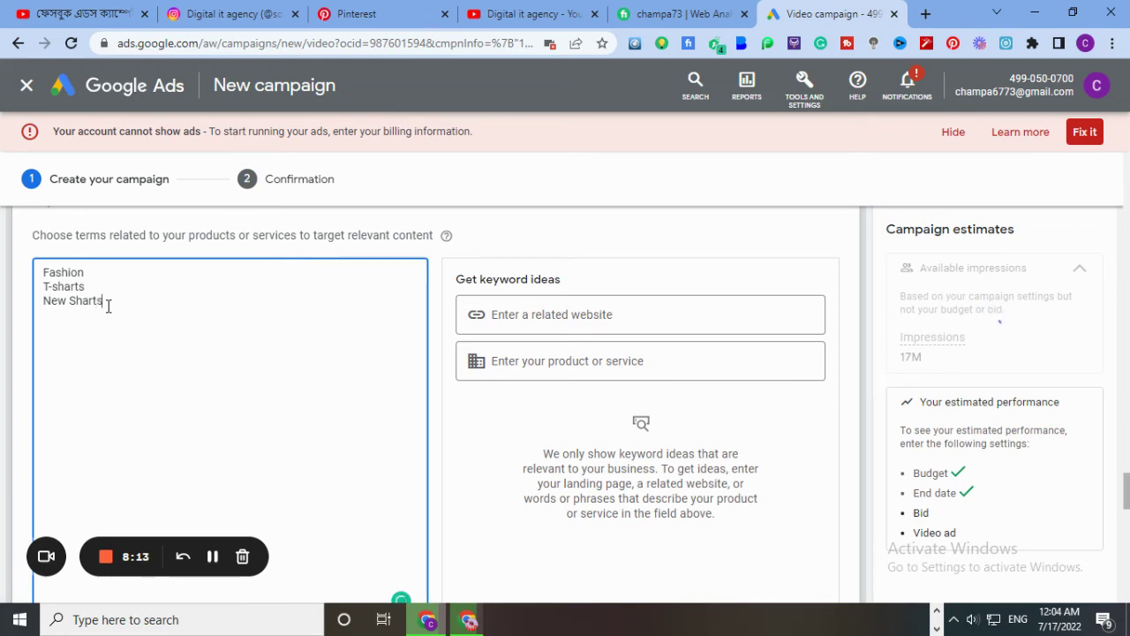
scroll(236, 410, down, 2)
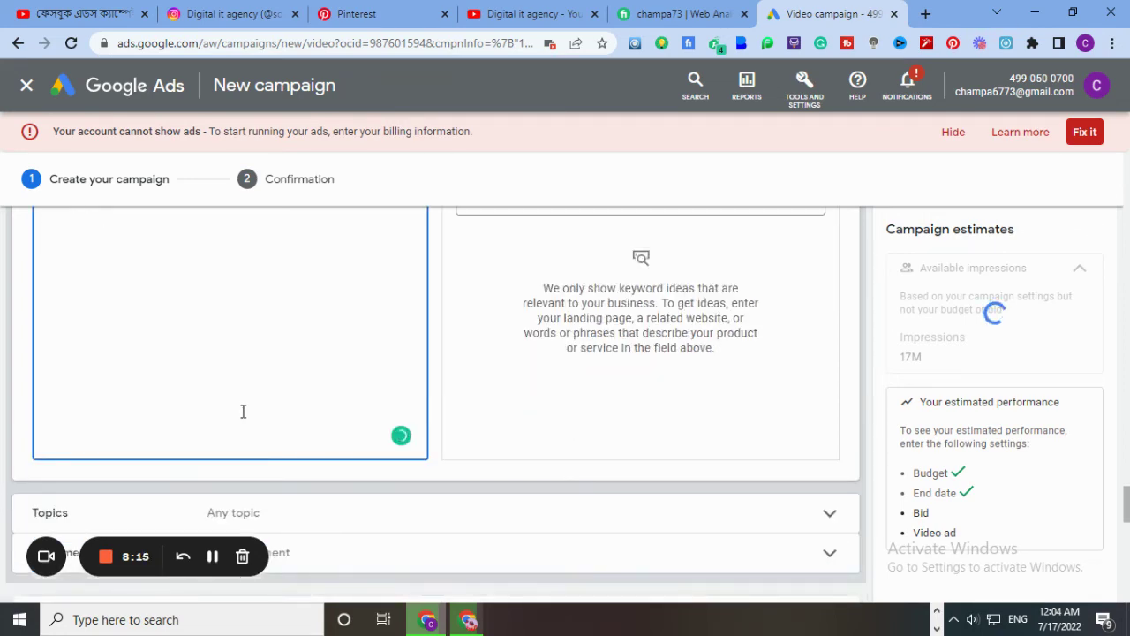
scroll(244, 411, up, 3)
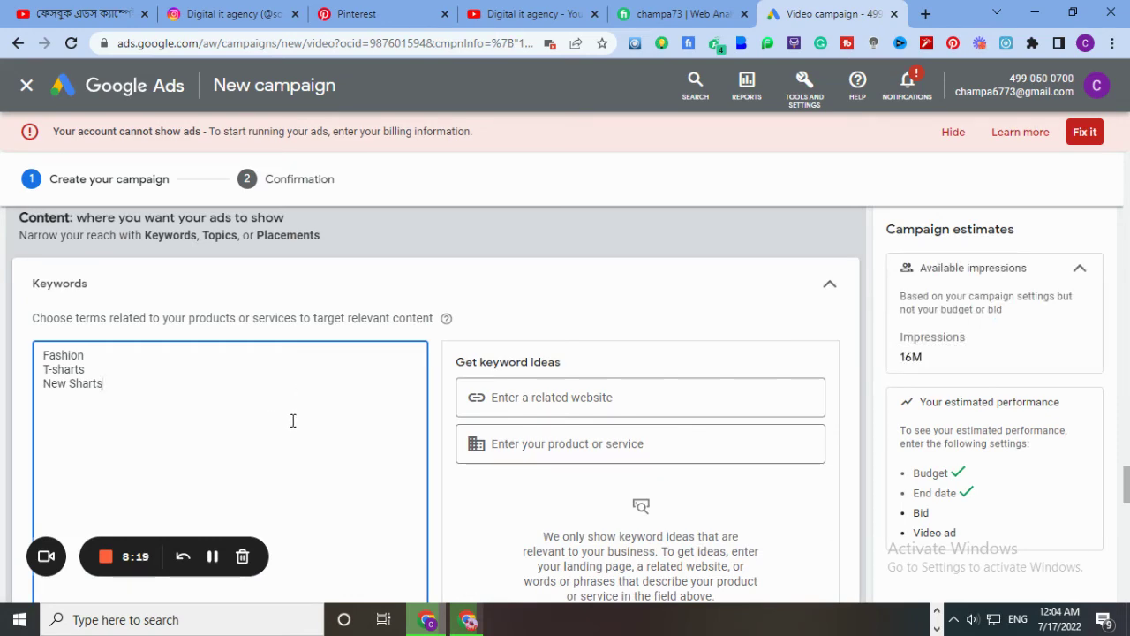
- Look through the topic categories available for the ad group's content targeting
scroll(323, 475, down, 5)
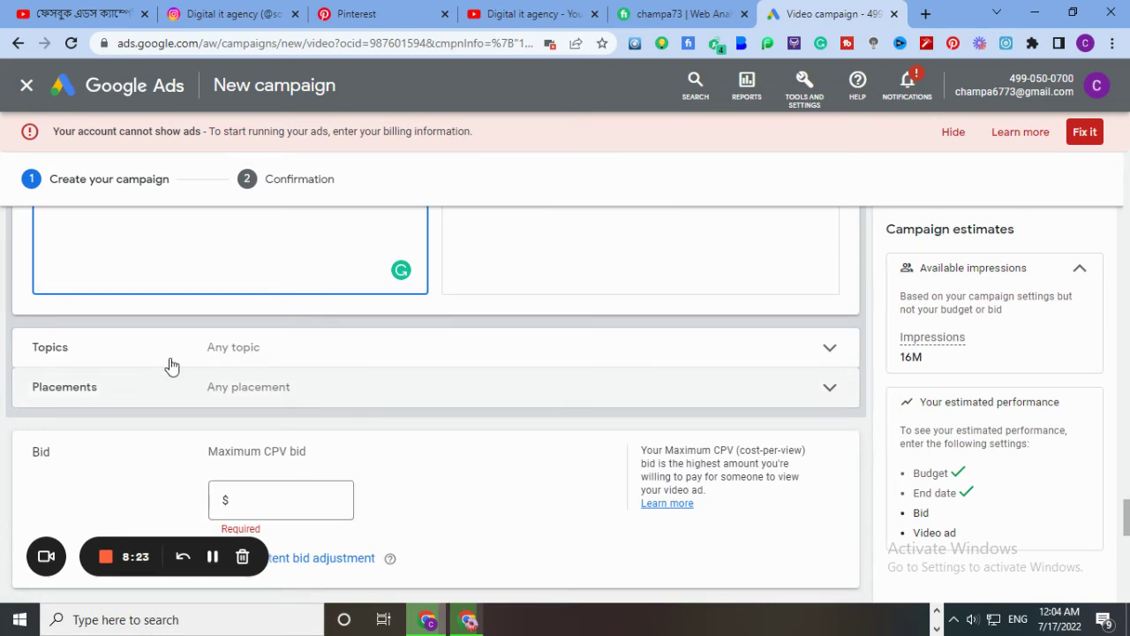
click(830, 351)
scroll(832, 356, down, 2)
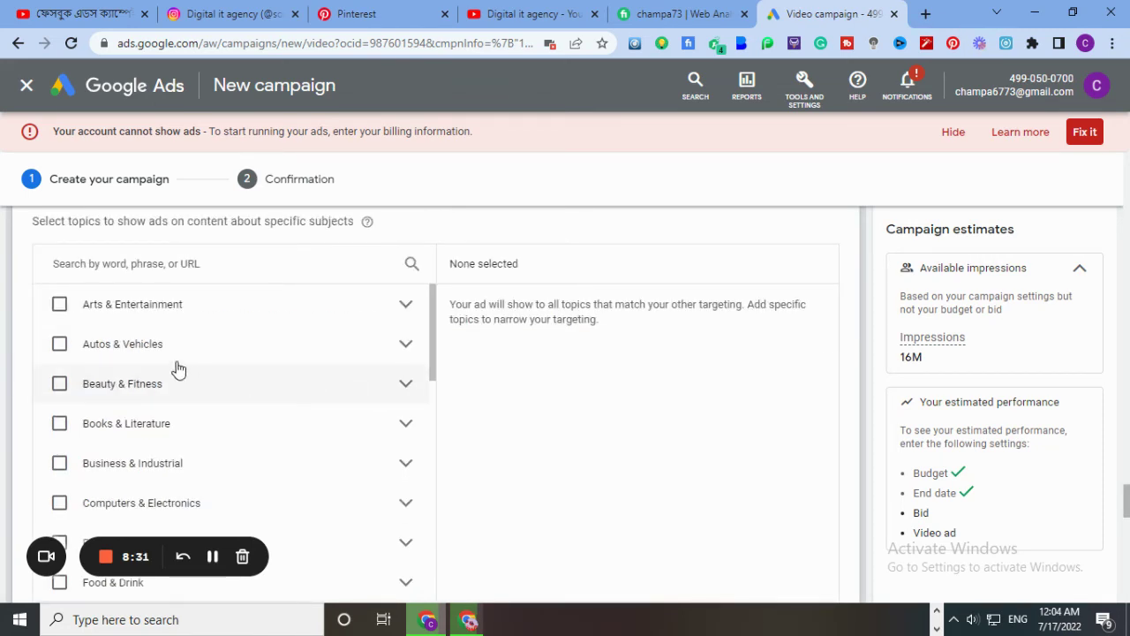
scroll(51, 362, down, 3)
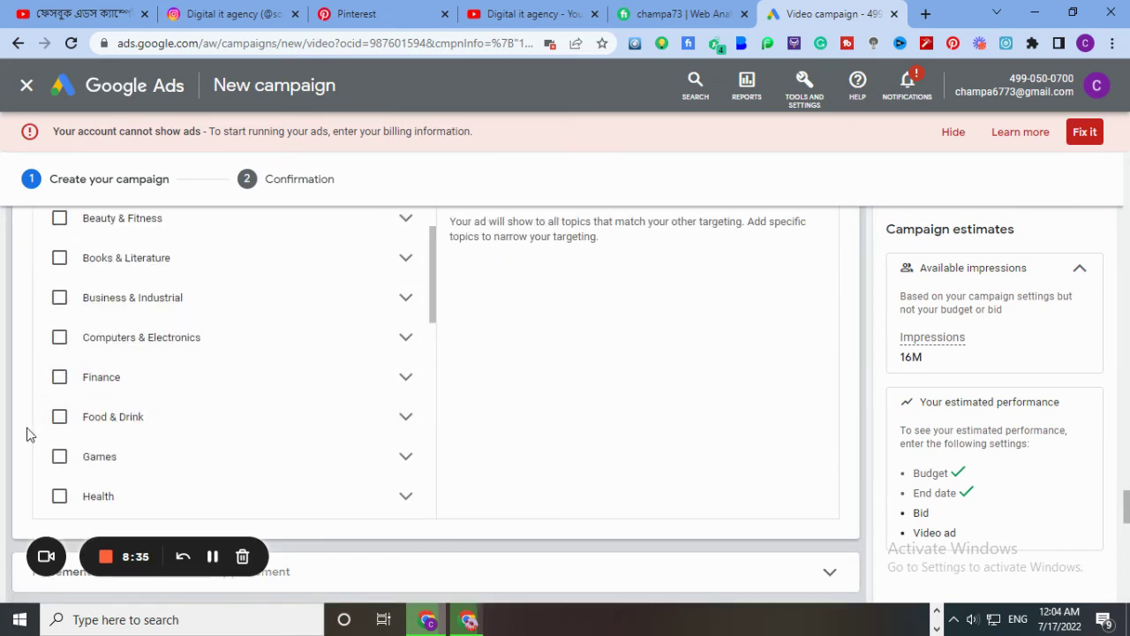
scroll(31, 437, down, 2)
scroll(83, 391, up, 1)
scroll(212, 369, up, 1)
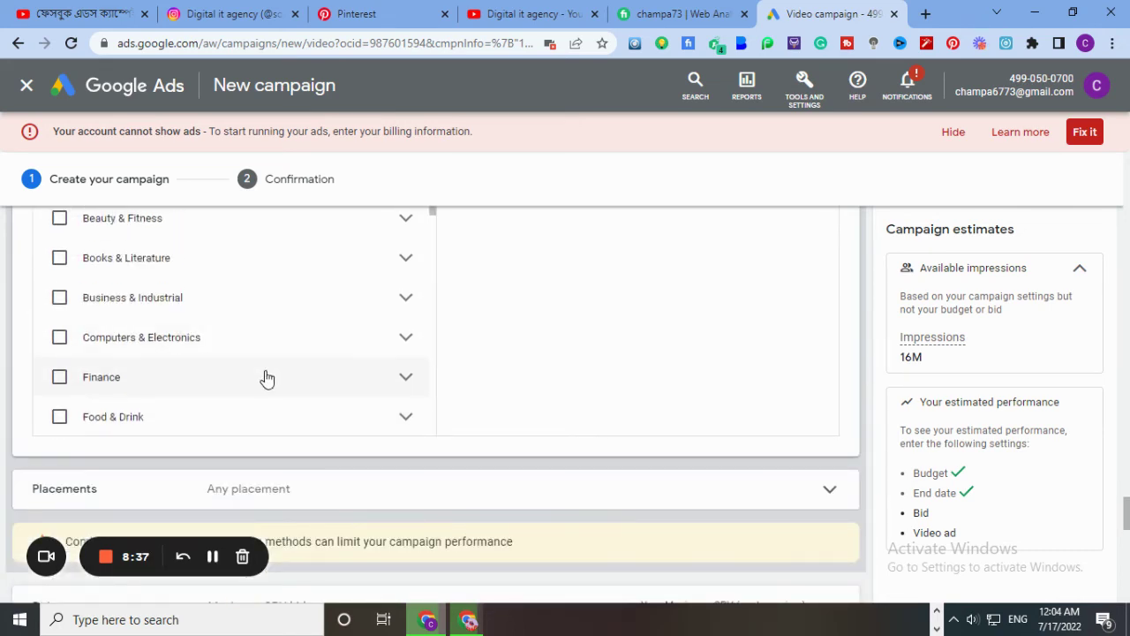
scroll(111, 351, up, 3)
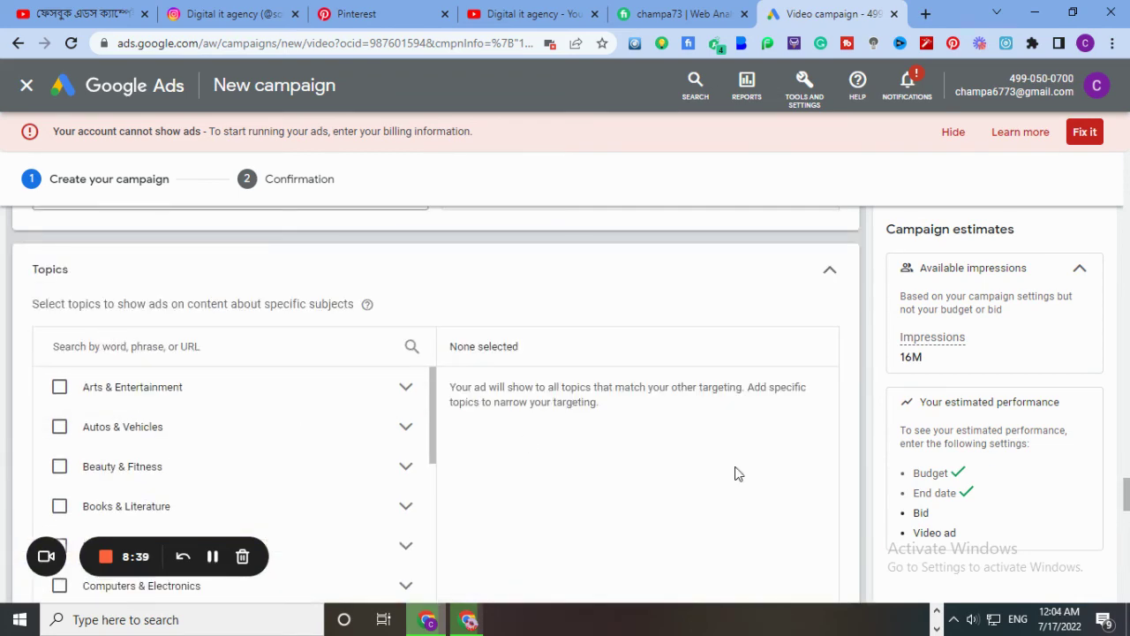
- Examine the placement types available for content targeting, then collapse the Placements section
scroll(711, 457, down, 6)
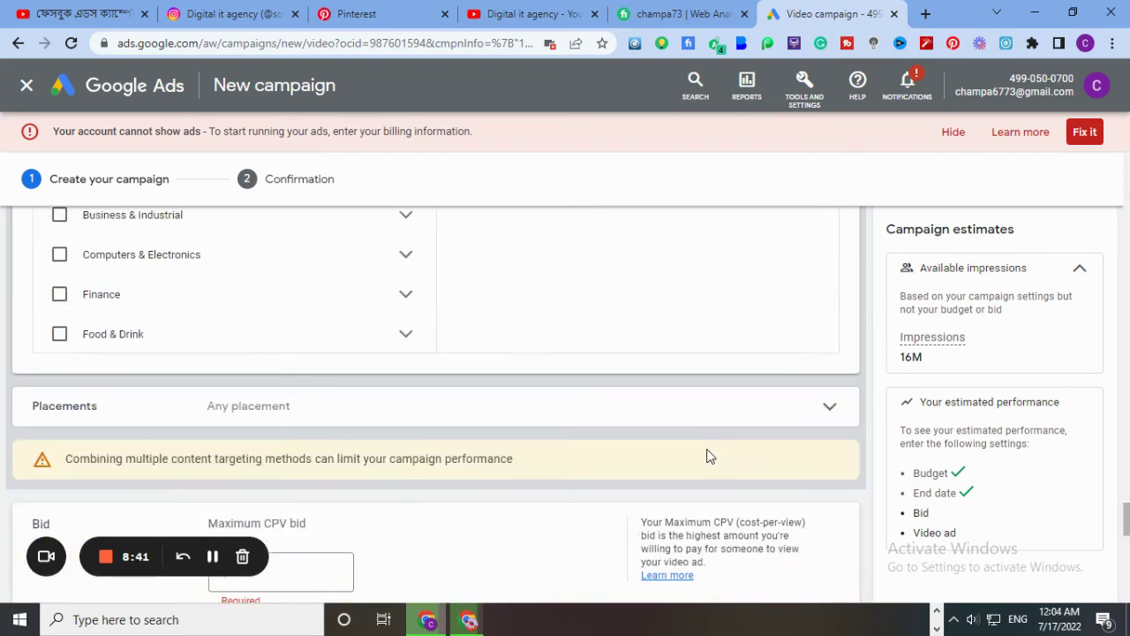
scroll(711, 457, up, 1)
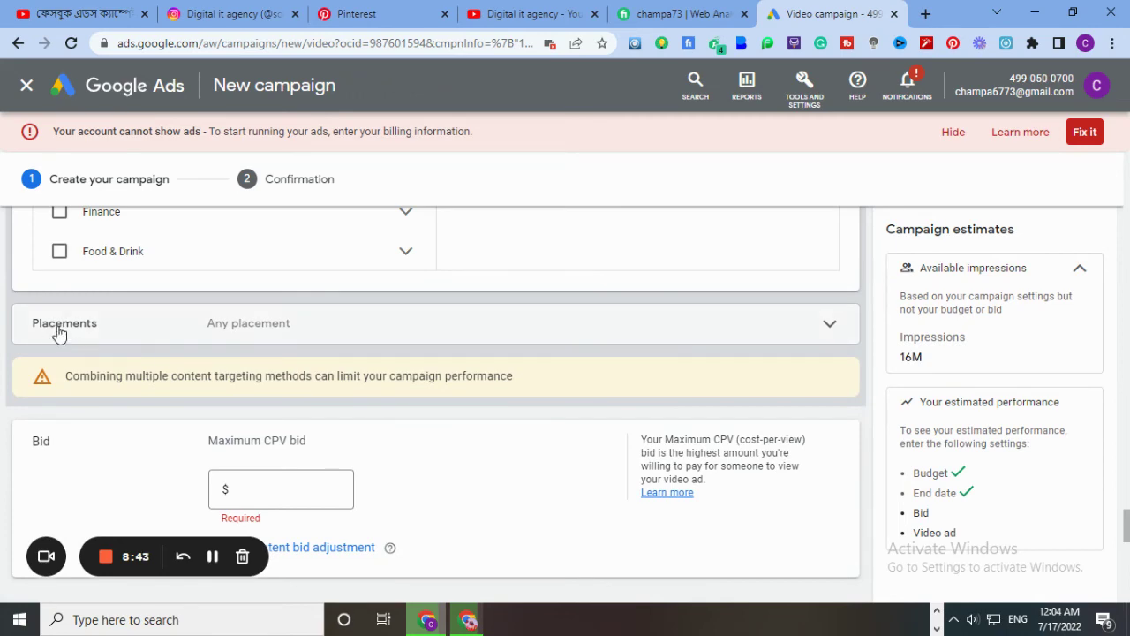
click(830, 327)
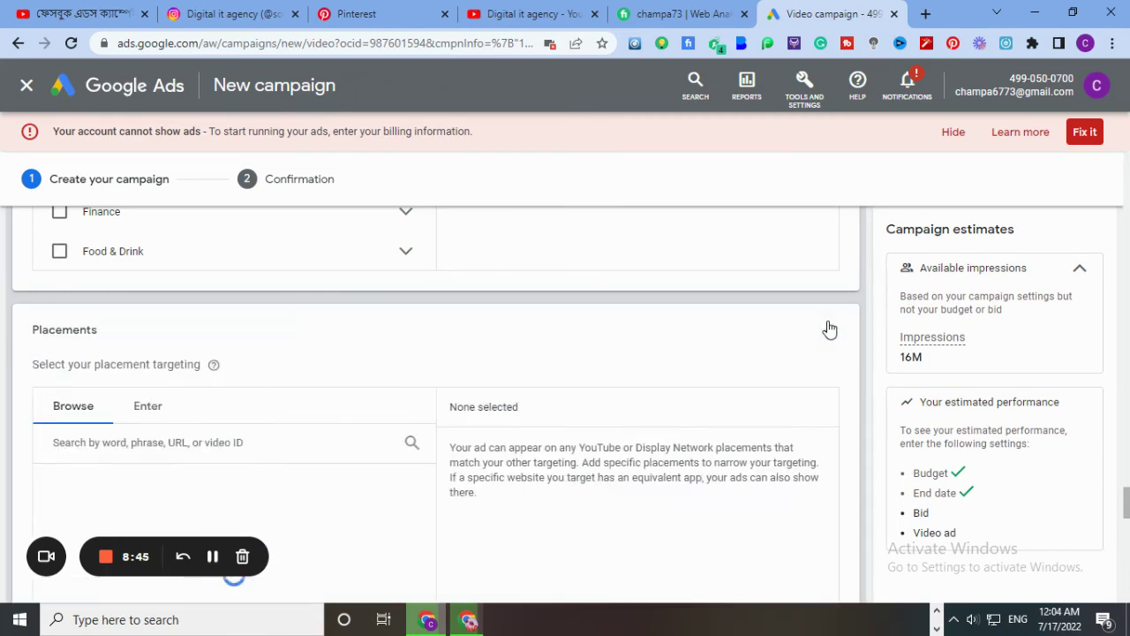
scroll(830, 329, down, 1)
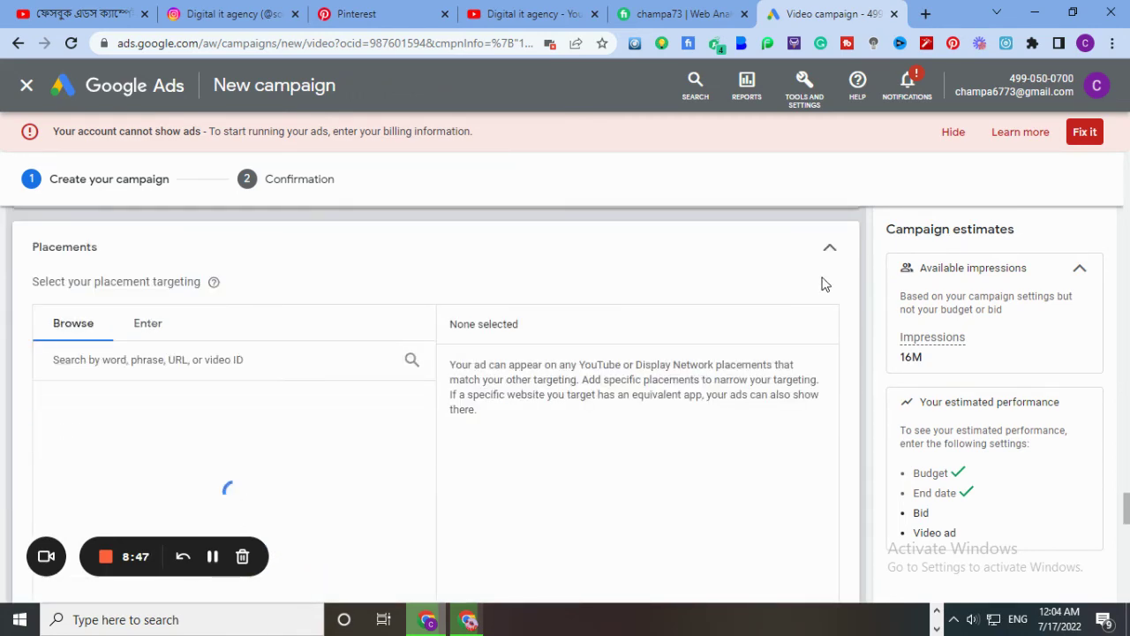
click(830, 252)
click(827, 246)
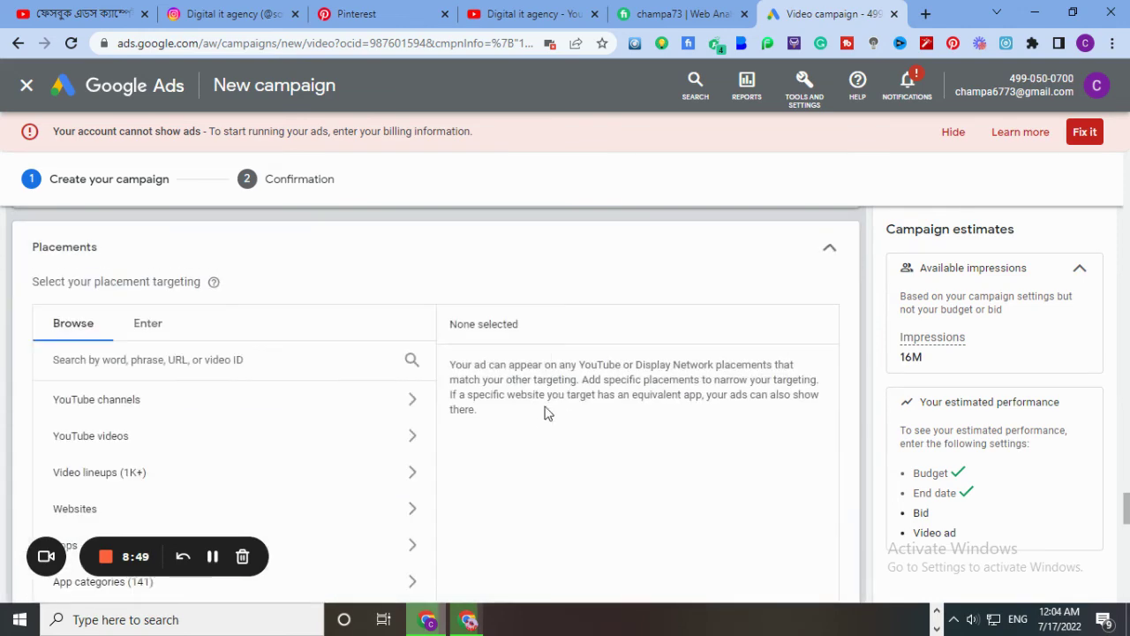
scroll(190, 446, down, 1)
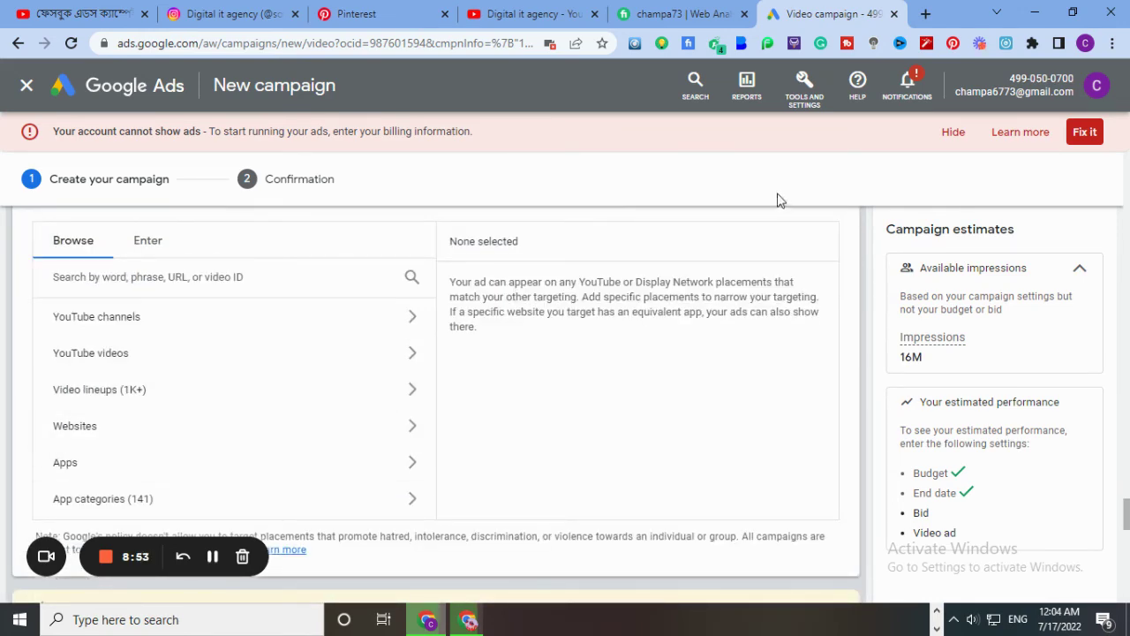
scroll(674, 286, up, 2)
click(832, 329)
- Set the ad group's maximum CPV bid to $0.02 and check the top content bid adjustment option, leaving it collapsed
scroll(462, 398, down, 2)
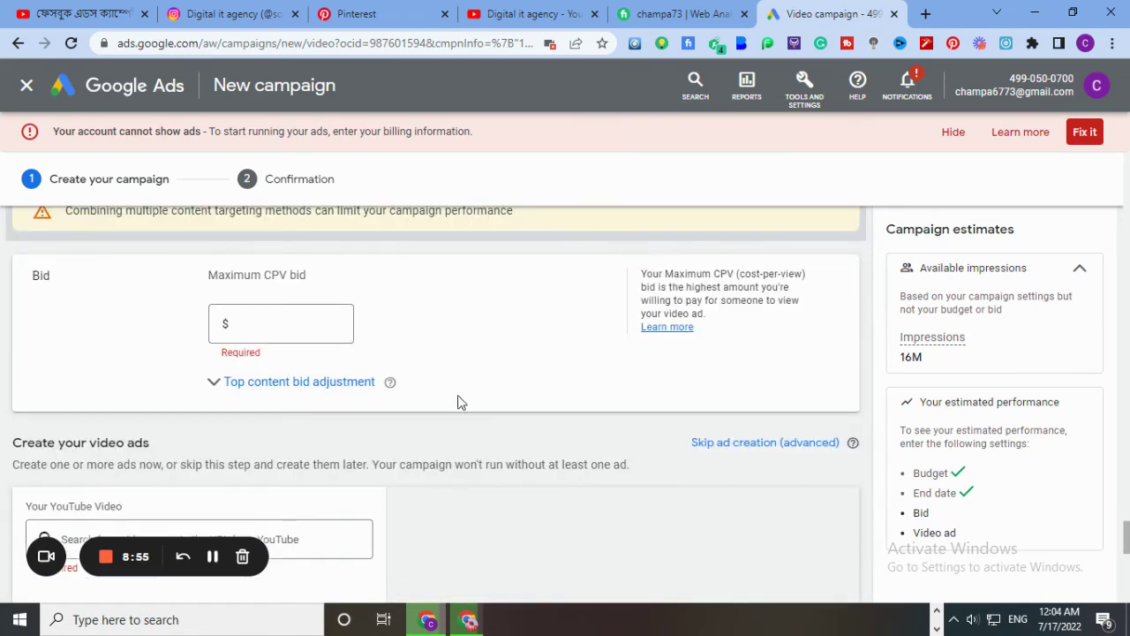
scroll(428, 403, up, 1)
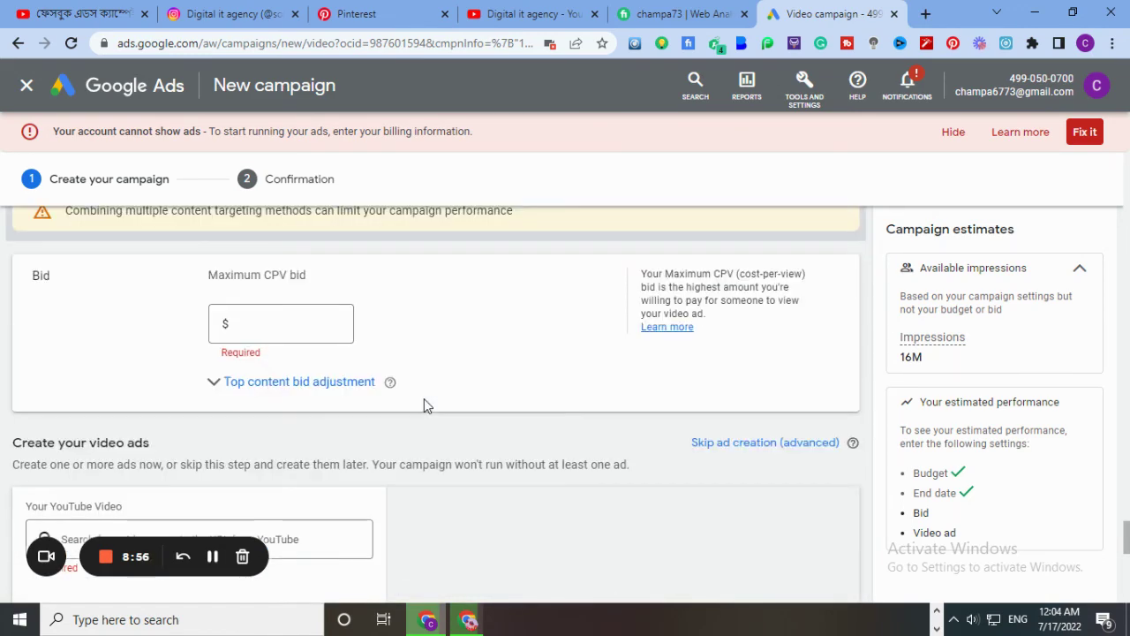
click(263, 322)
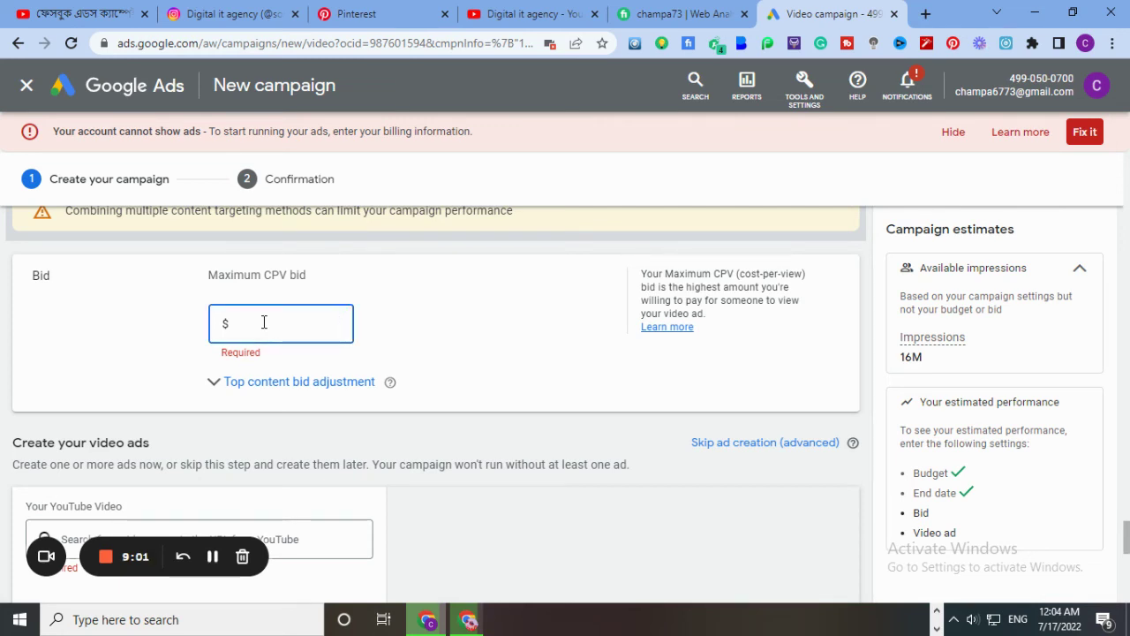
text(0)
text(0.02)
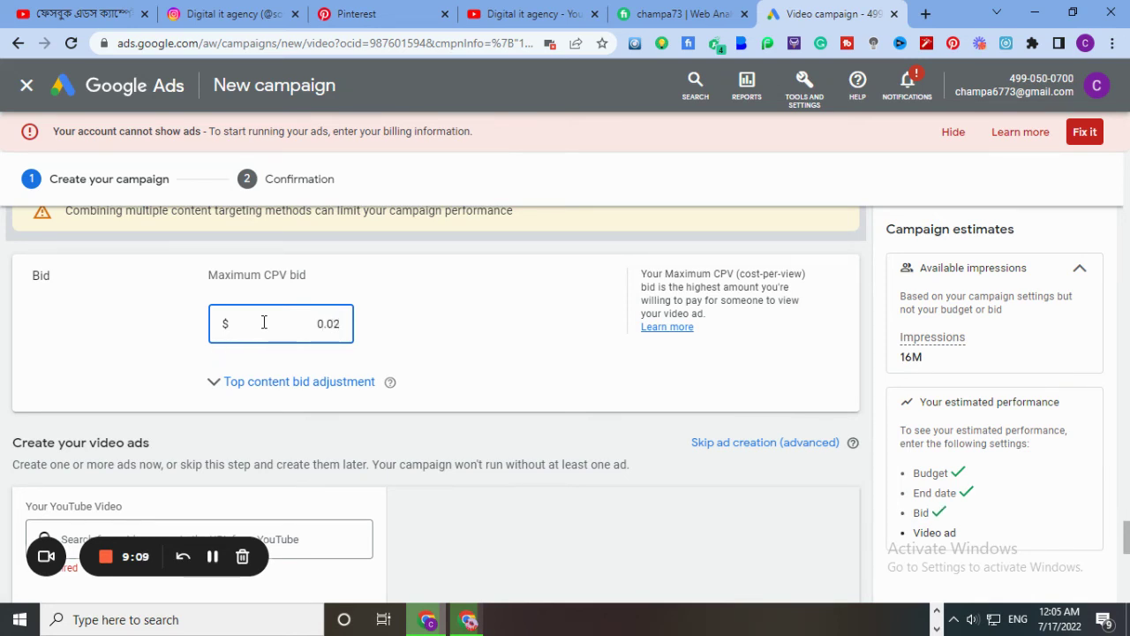
click(126, 365)
scroll(478, 350, down, 1)
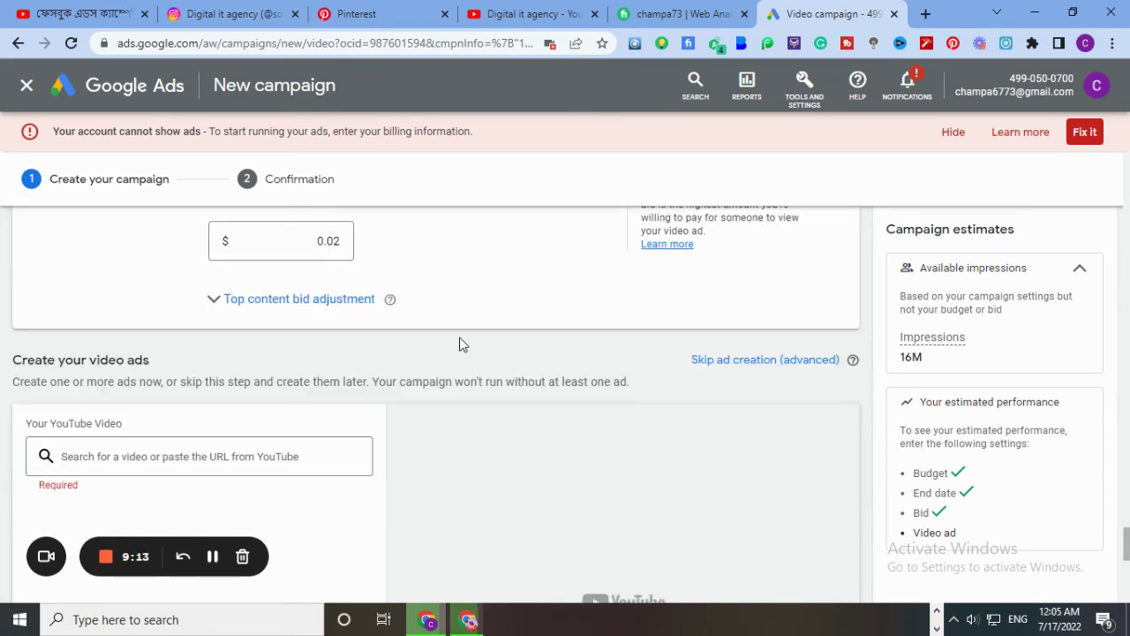
click(325, 309)
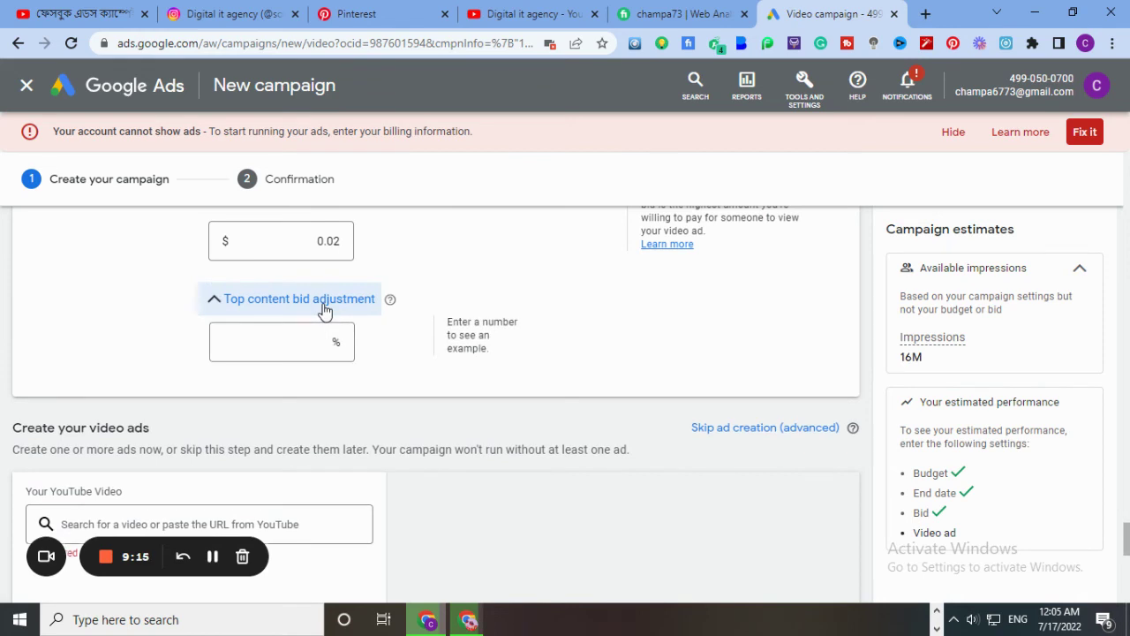
click(325, 309)
- Switch to YouTube and copy the URL of the Facebook Ads Campaign video for use in the video ad
scroll(404, 380, down, 2)
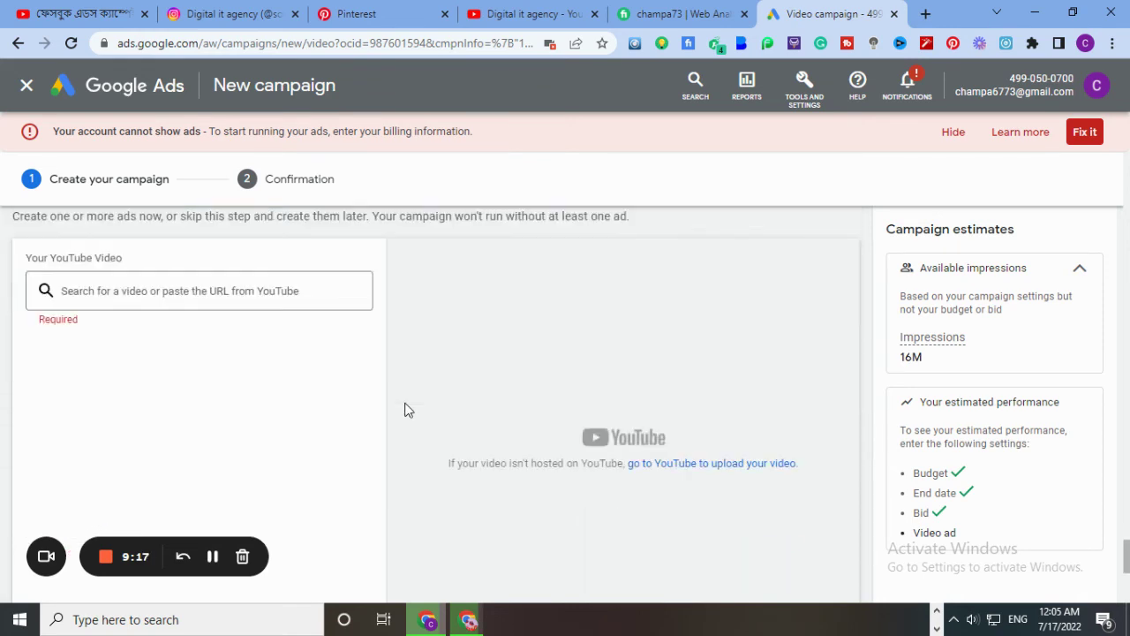
click(158, 284)
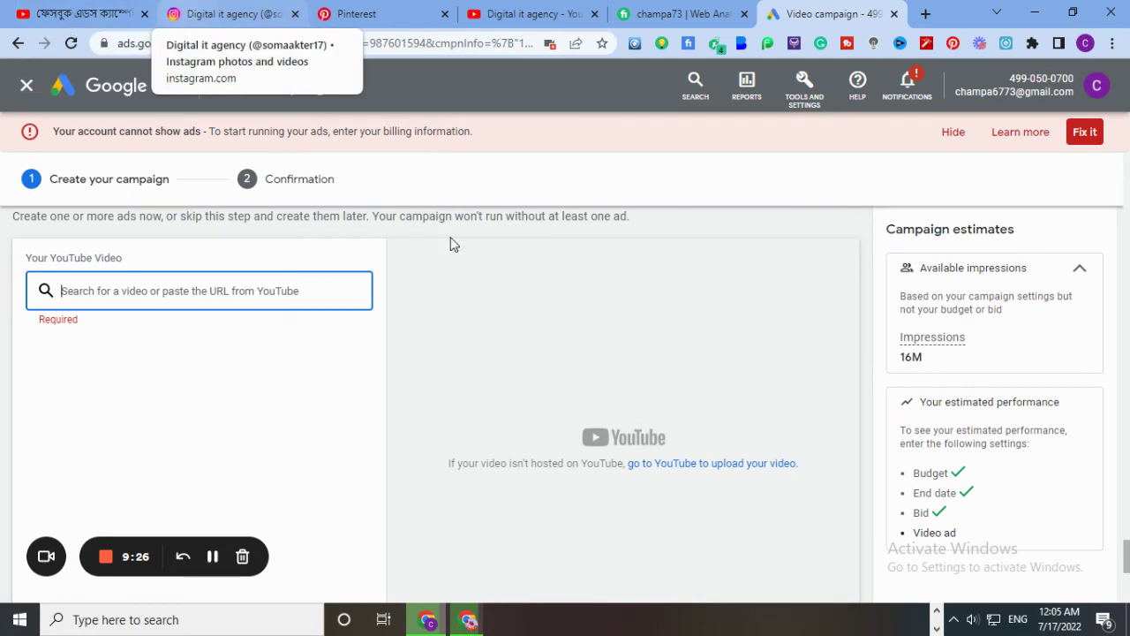
key(ctrl+1)
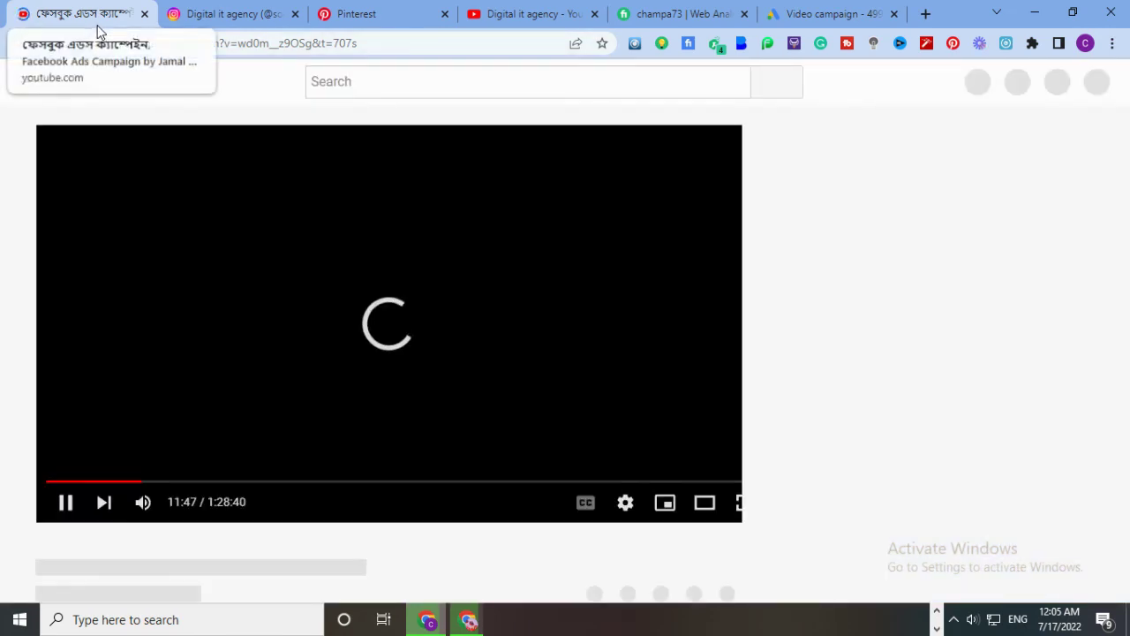
click(237, 302)
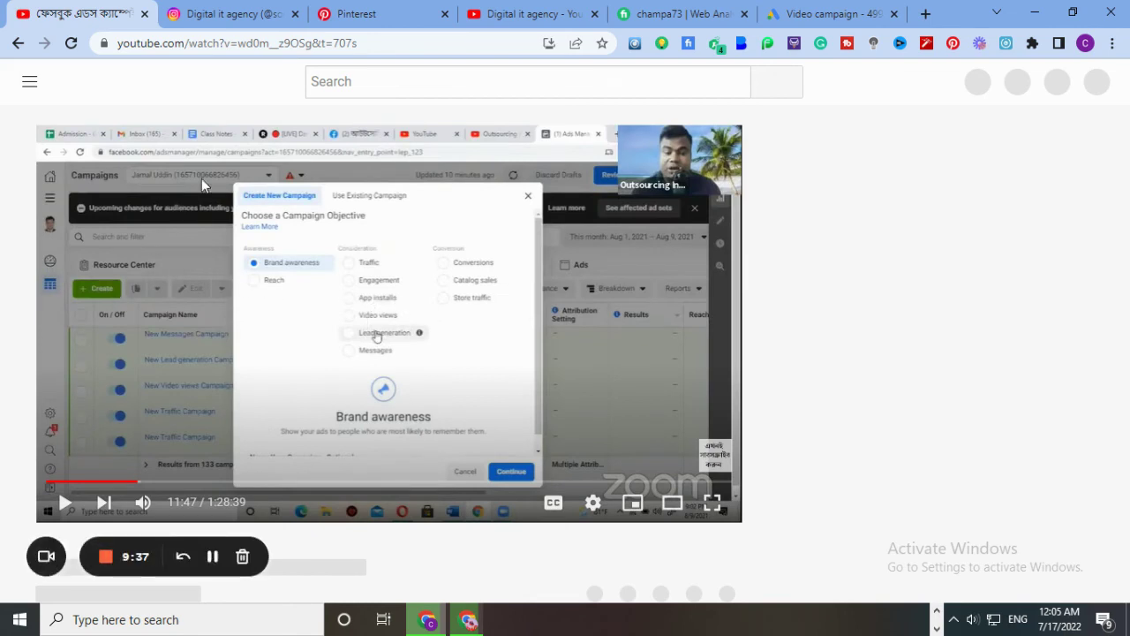
click(209, 44)
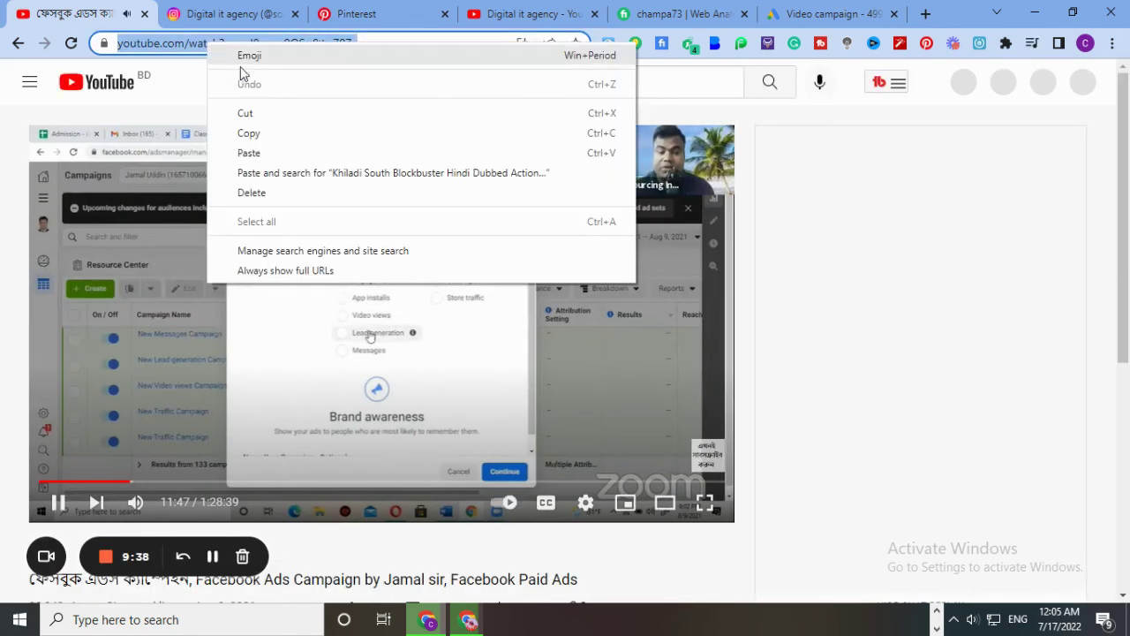
right_click(208, 44)
click(273, 144)
click(152, 332)
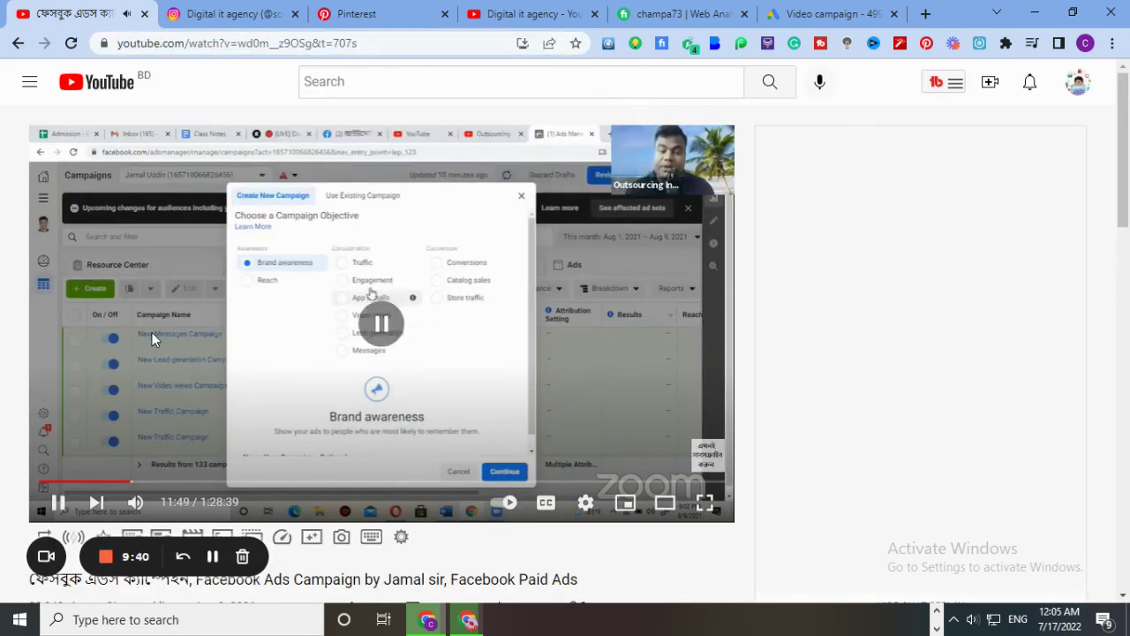
- Return to the Google Ads campaign and paste the copied URL as the ad's YouTube video
click(793, 16)
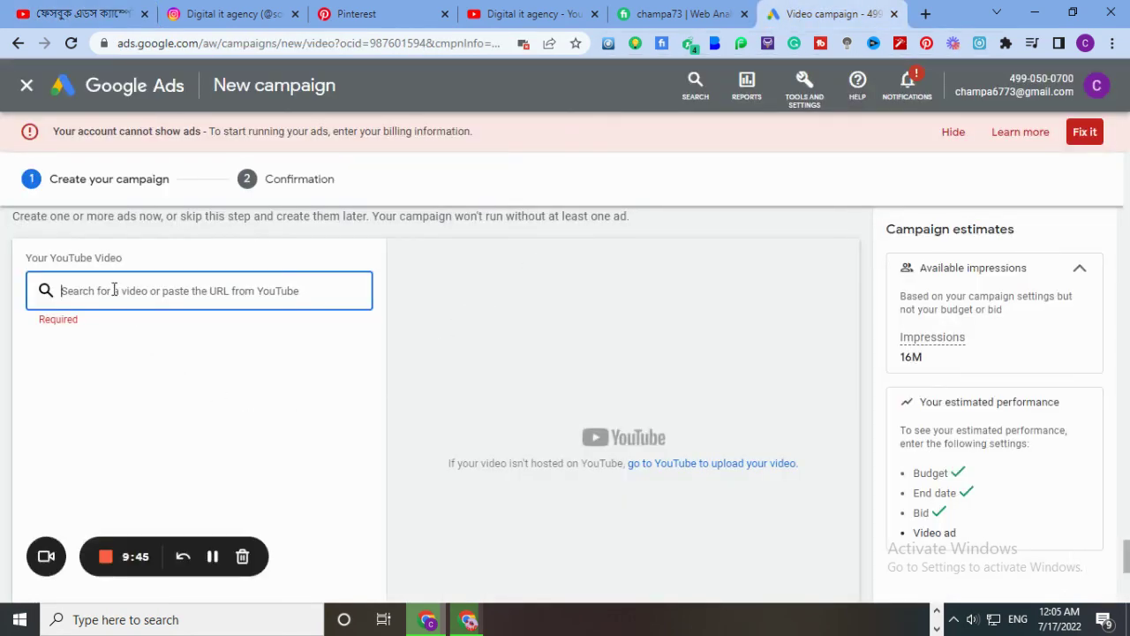
right_click(113, 292)
click(155, 415)
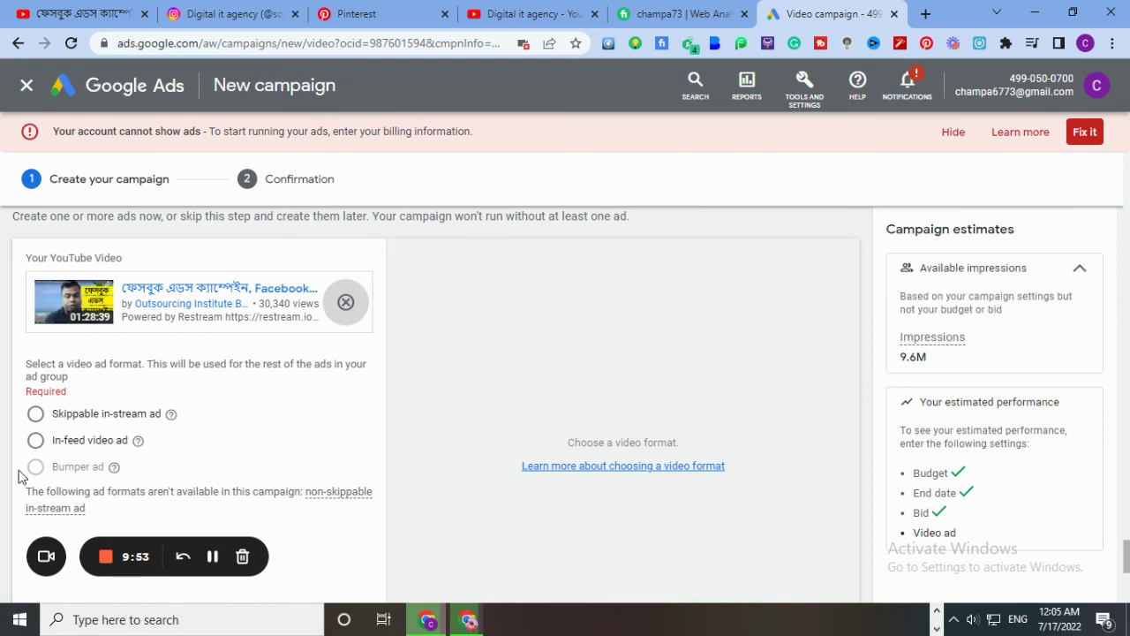
- Examine the available video ad formats and the ad listed under Ad creation, then collapse that section
scroll(477, 428, down, 3)
scroll(371, 425, up, 1)
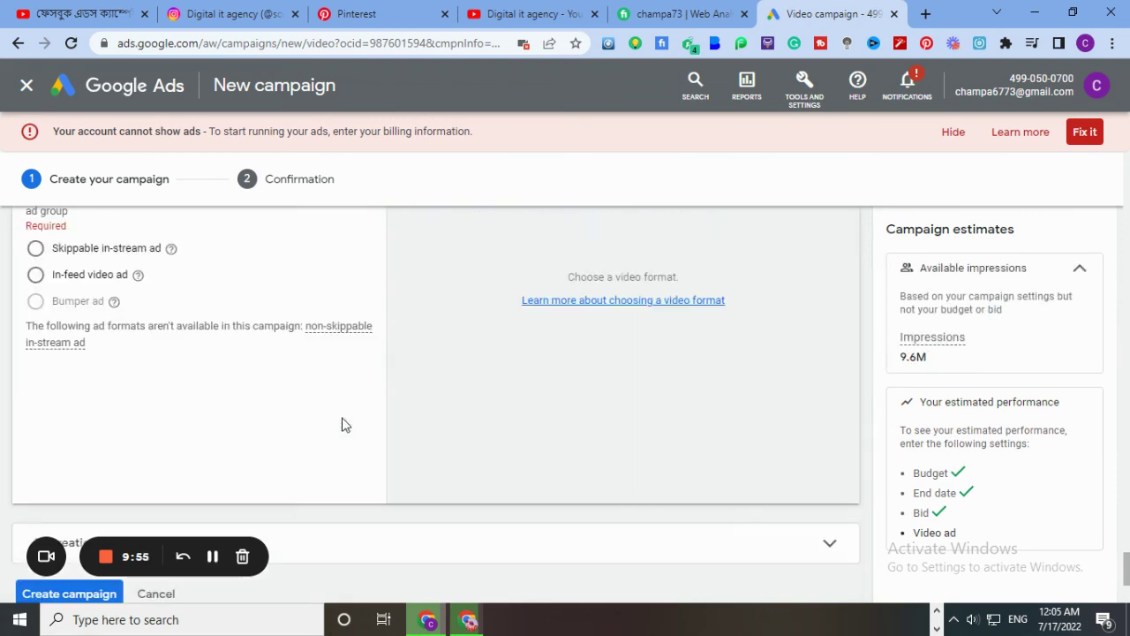
scroll(344, 423, down, 2)
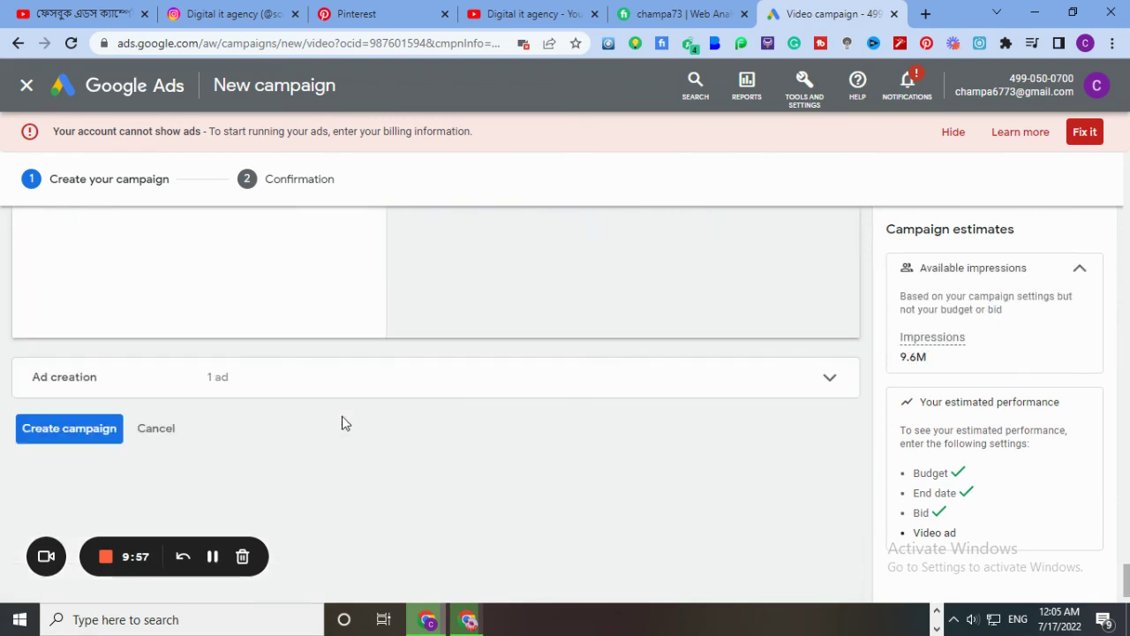
scroll(139, 386, up, 1)
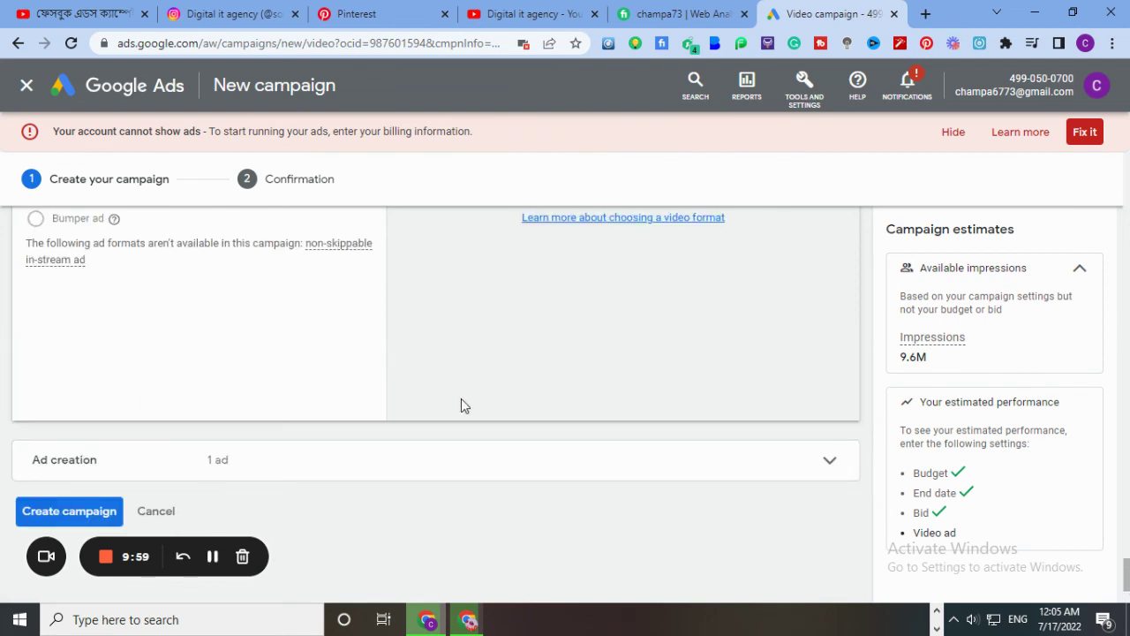
click(828, 460)
scroll(634, 457, down, 1)
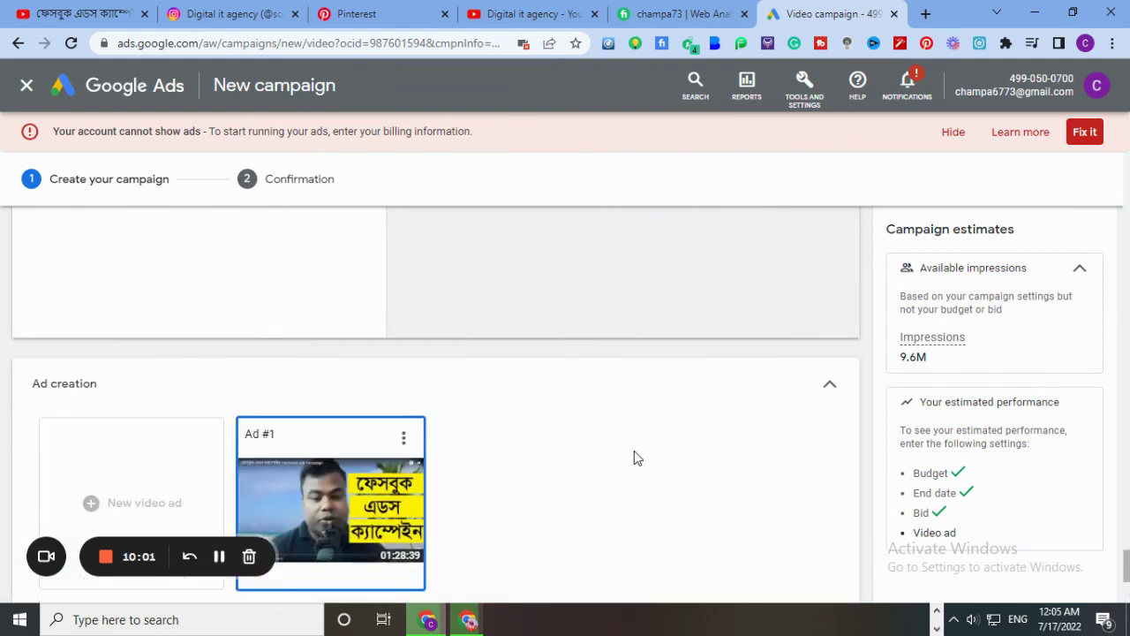
scroll(635, 455, down, 1)
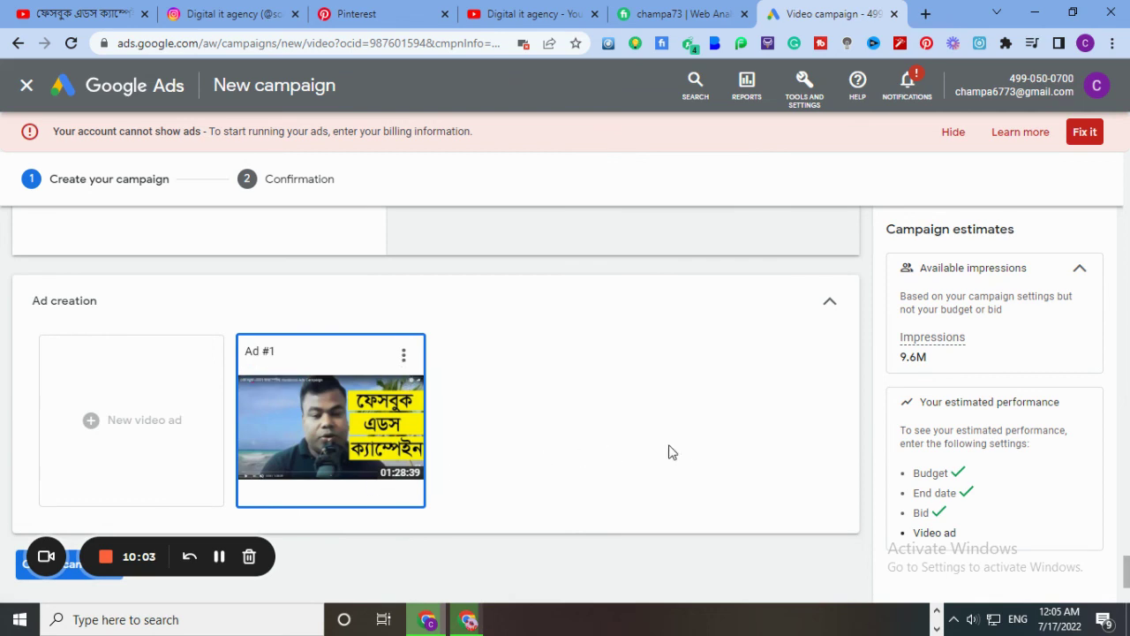
click(833, 304)
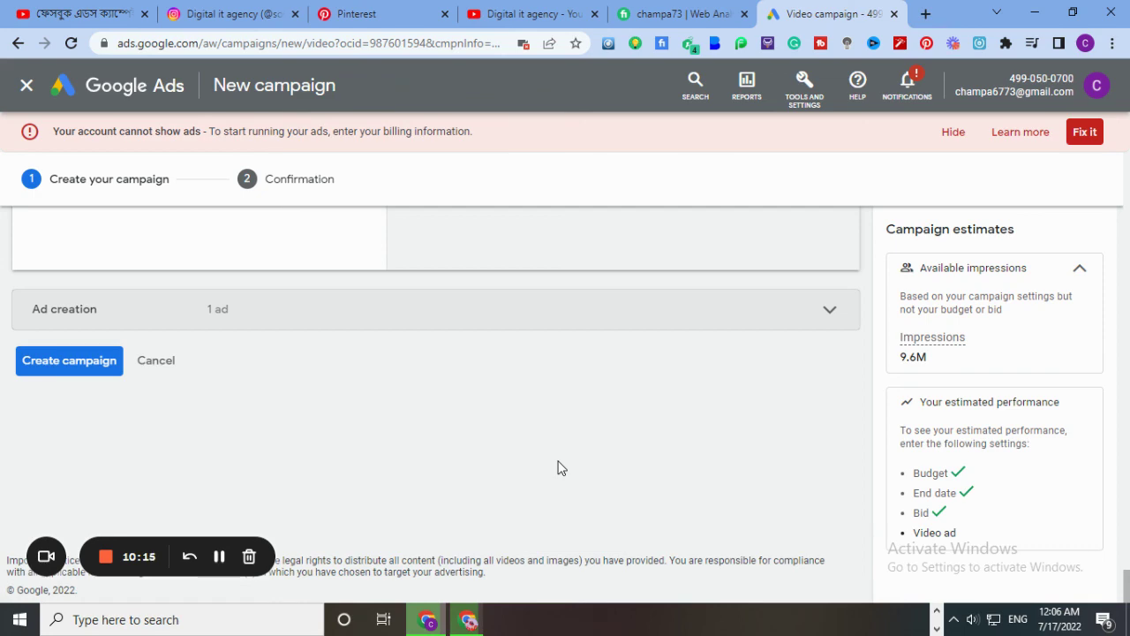
- Review the bid and the selected video once more, then submit the campaign for creation
scroll(558, 468, up, 1)
scroll(221, 386, up, 3)
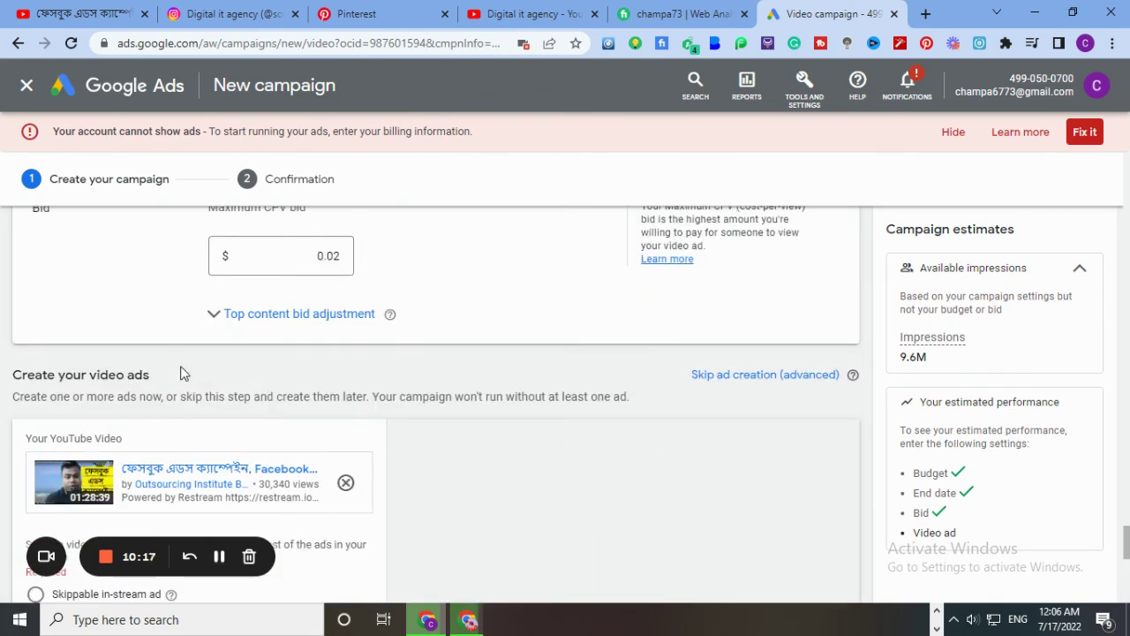
scroll(169, 368, down, 5)
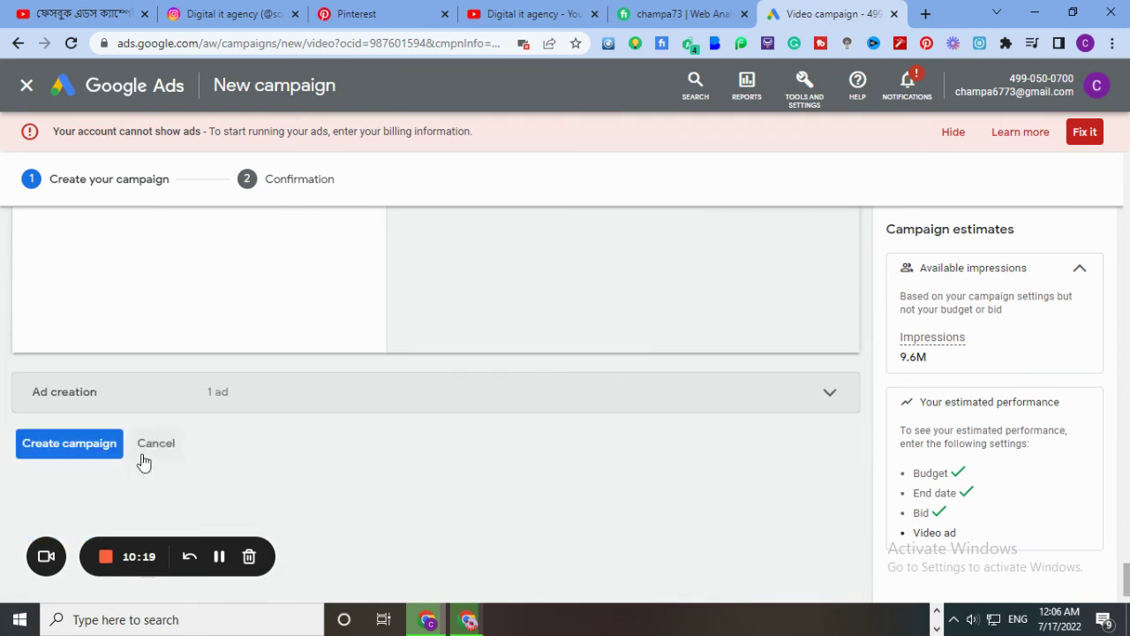
click(74, 450)
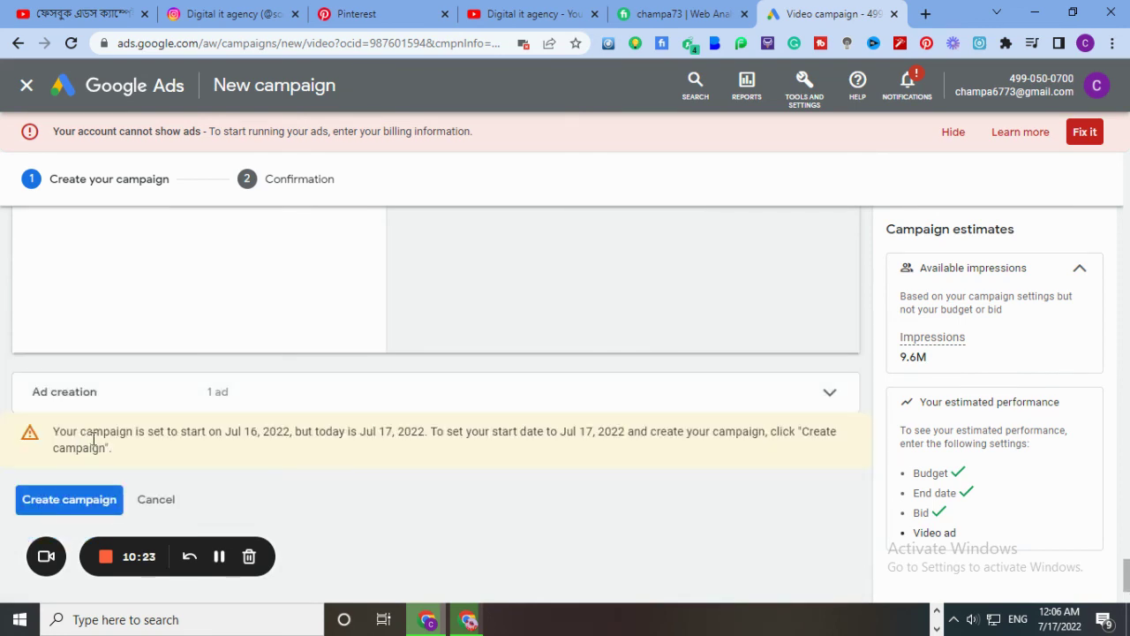